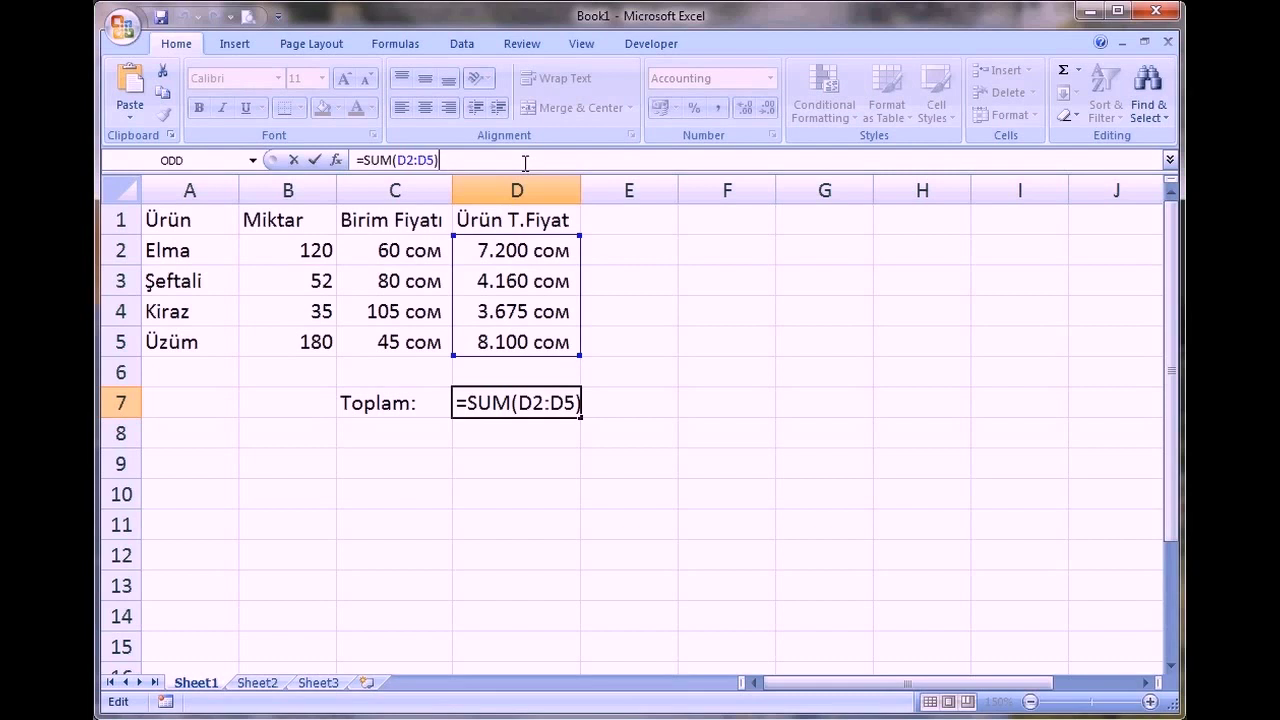
Inspect the product total formula in D2 and the grand total formula in D7
key("Return")
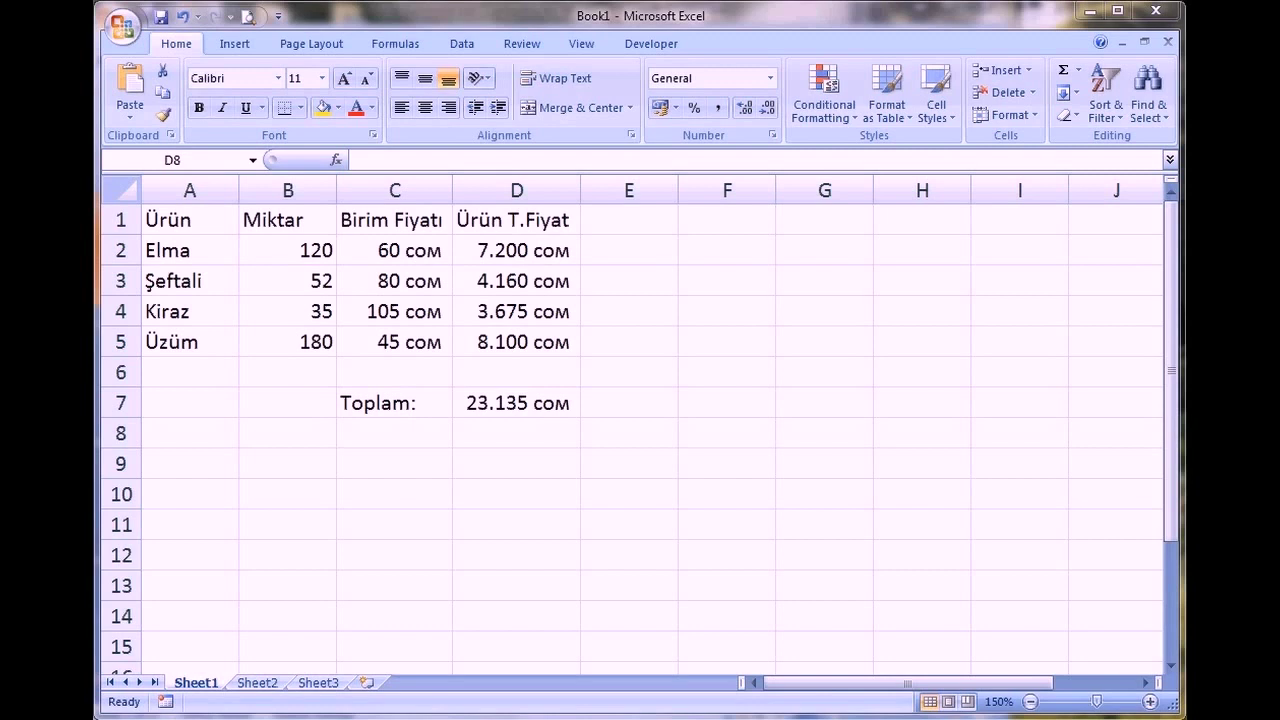
left_click(550, 251)
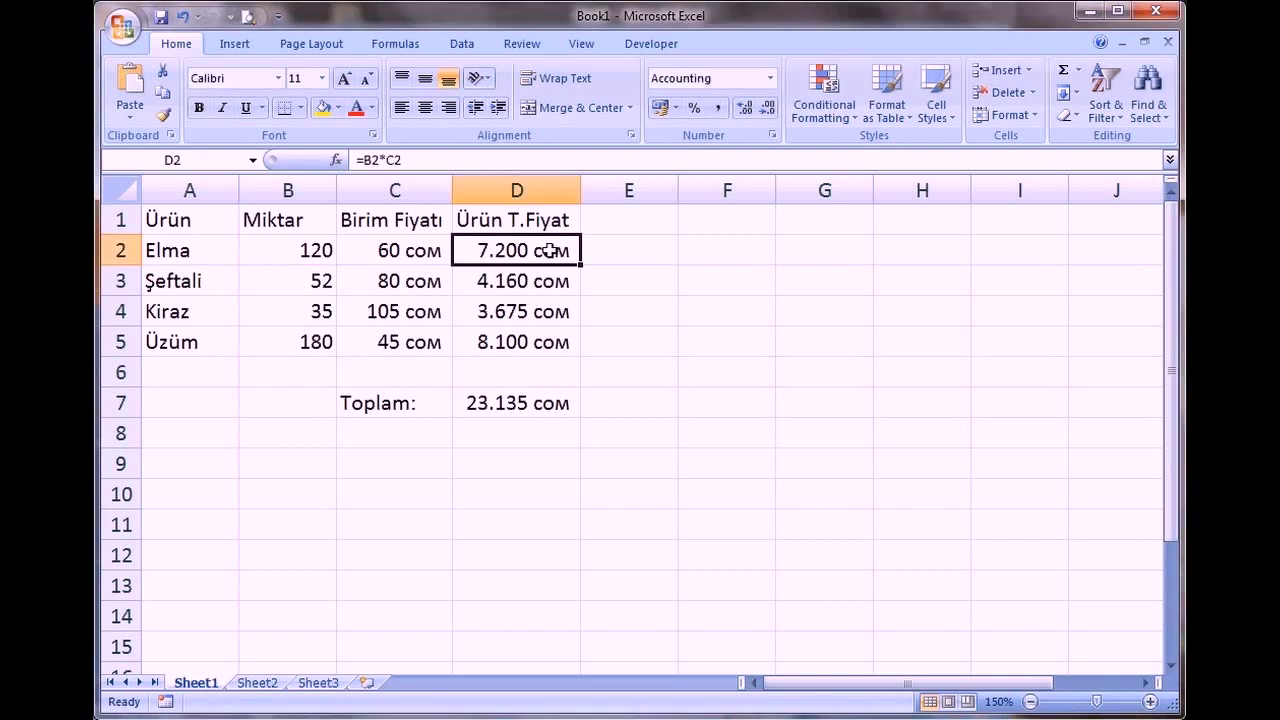
double_click(550, 251)
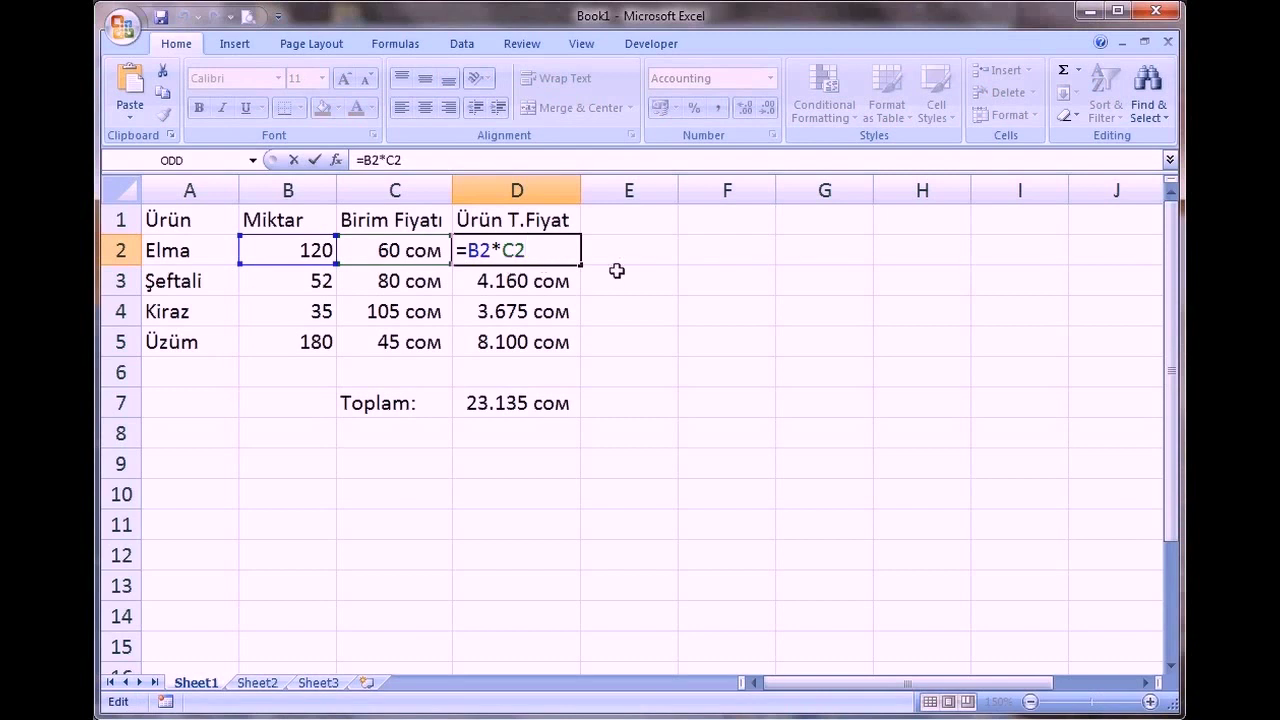
left_click(541, 403)
double_click(540, 402)
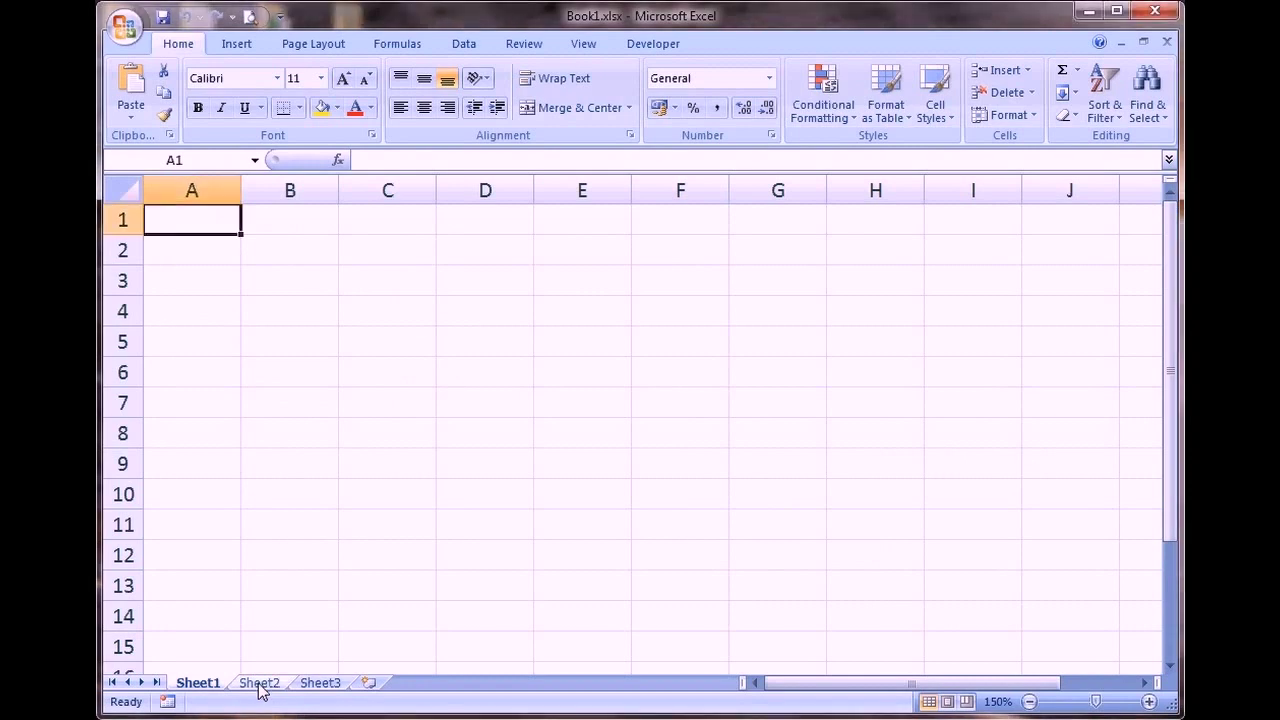
On Sheet2, enter =C2+D2 in E2 for the Eşit Ağırlıklı Puan and fill it down to E6
left_click(258, 683)
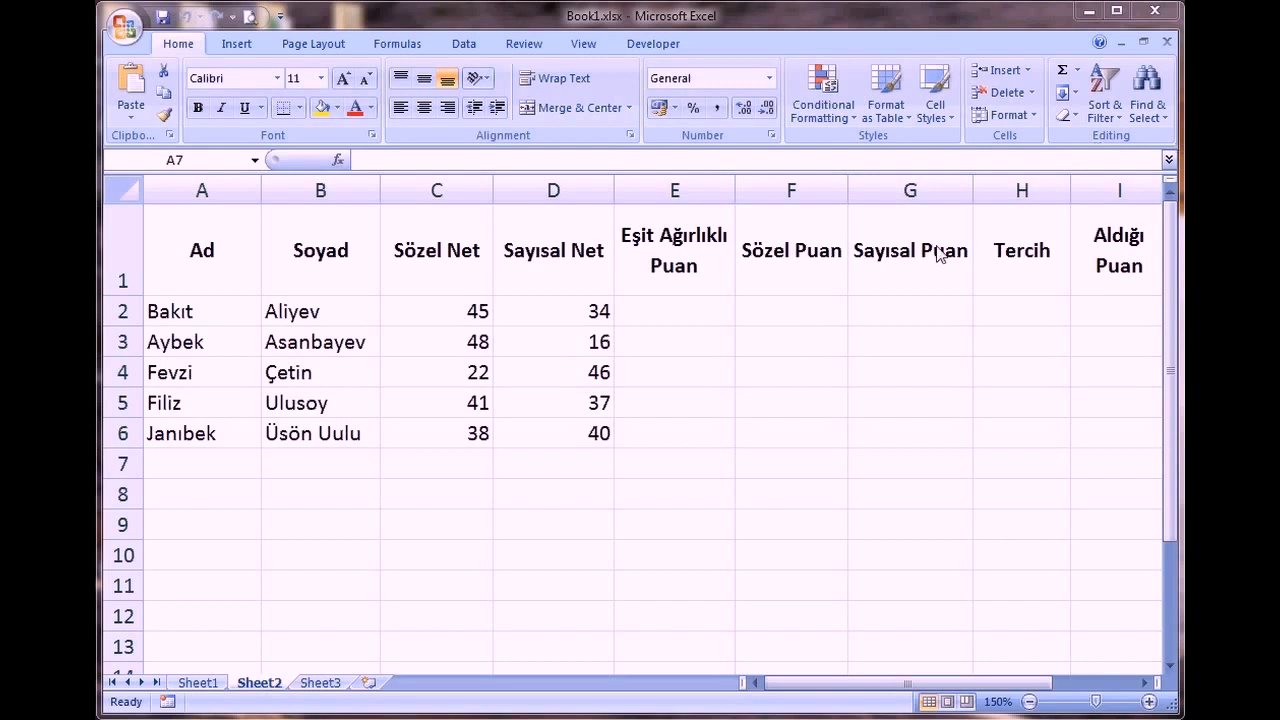
left_click(666, 305)
left_click(663, 307)
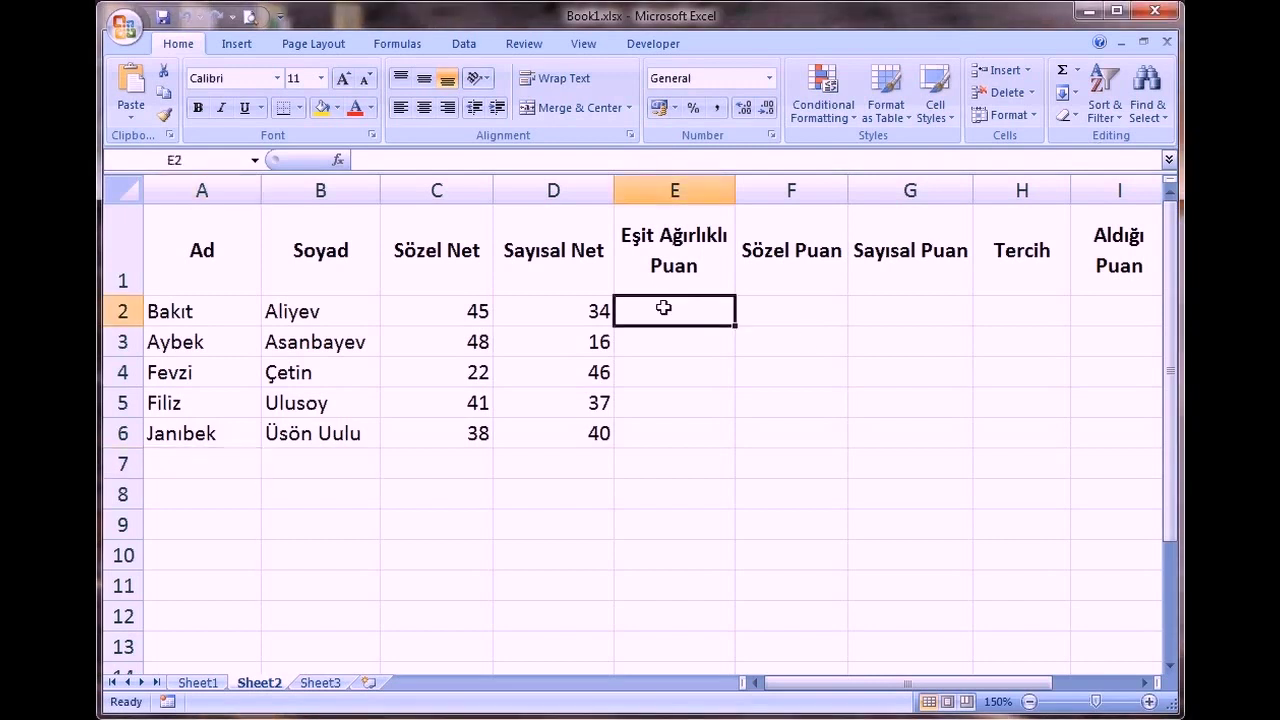
type("=")
left_click(466, 306)
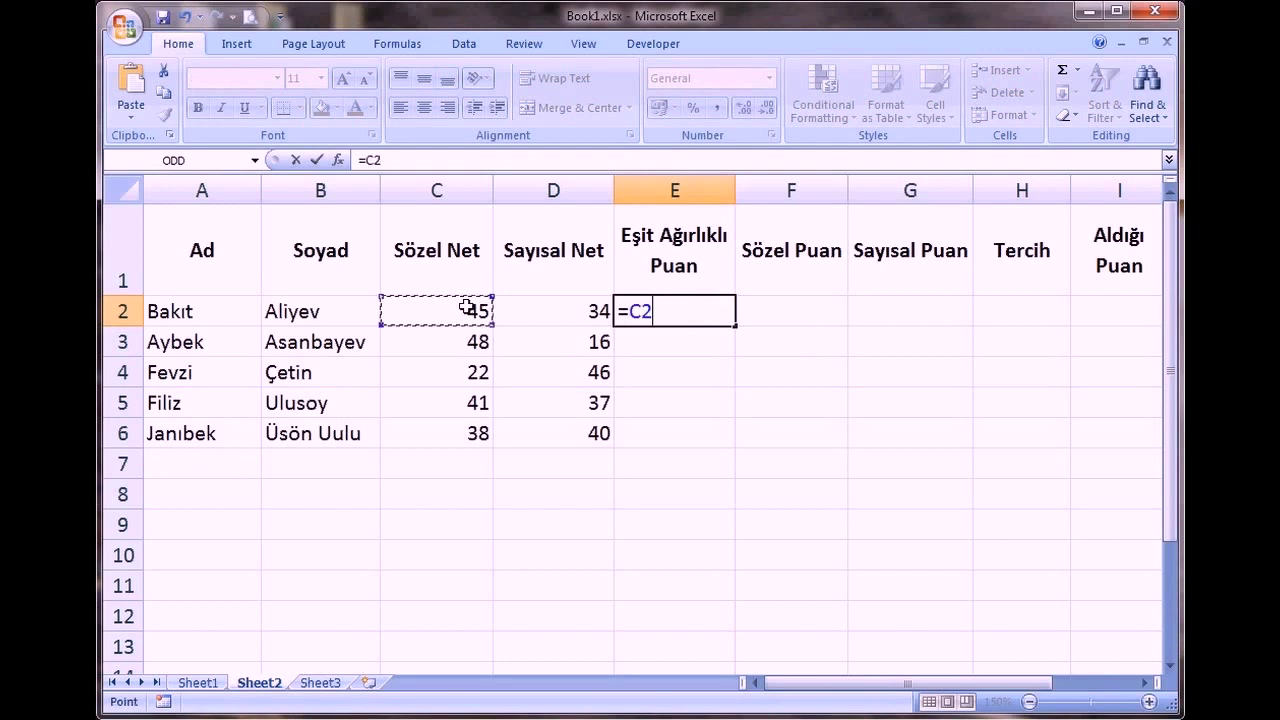
type("+")
left_click(540, 305)
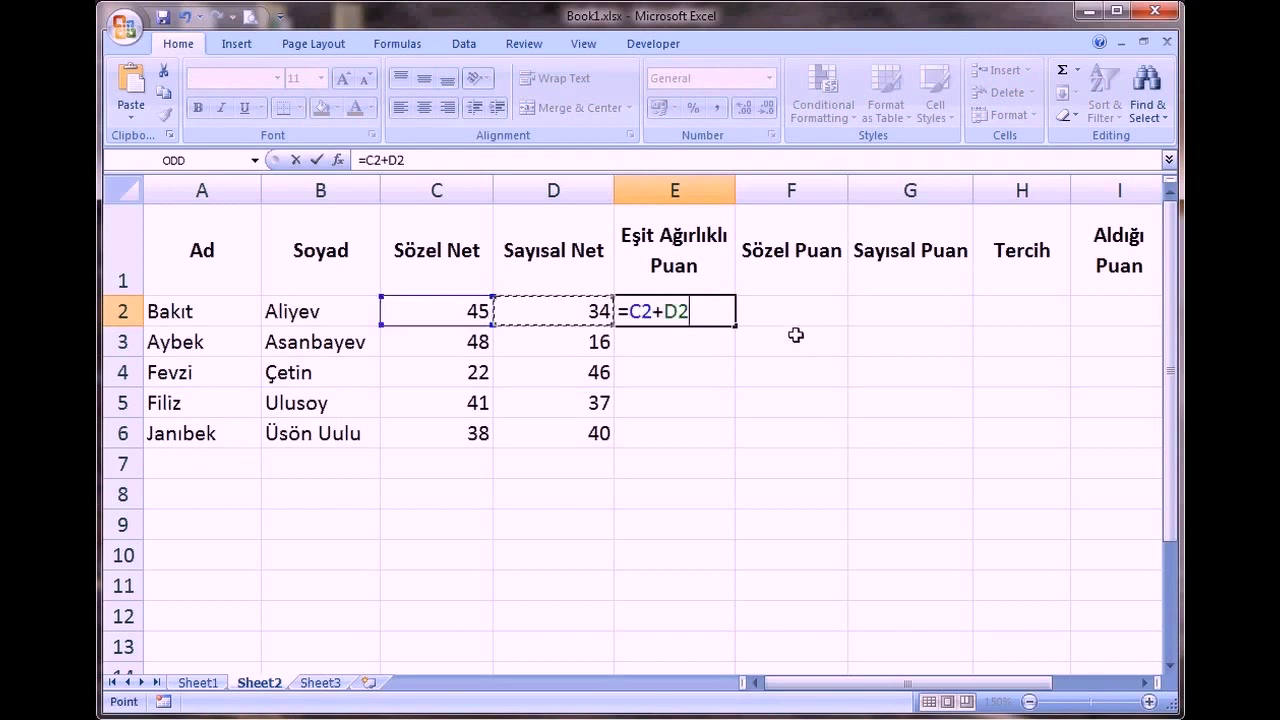
key("Return")
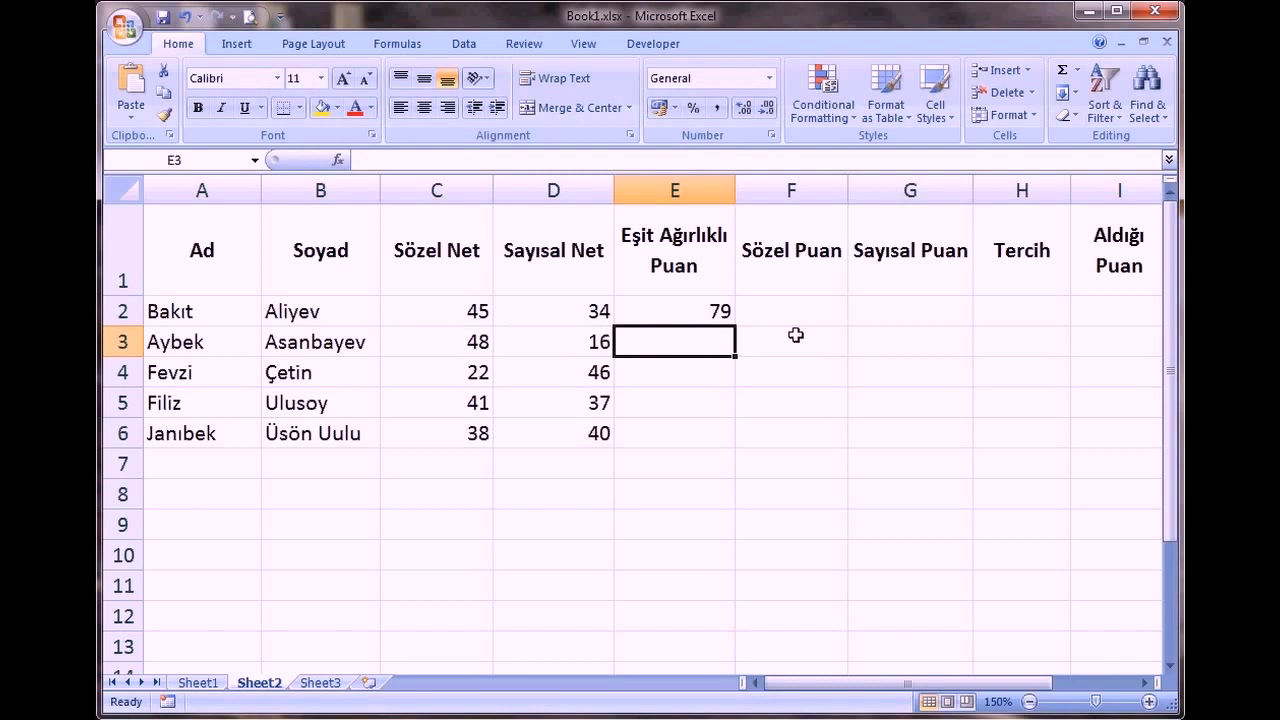
left_click(697, 311)
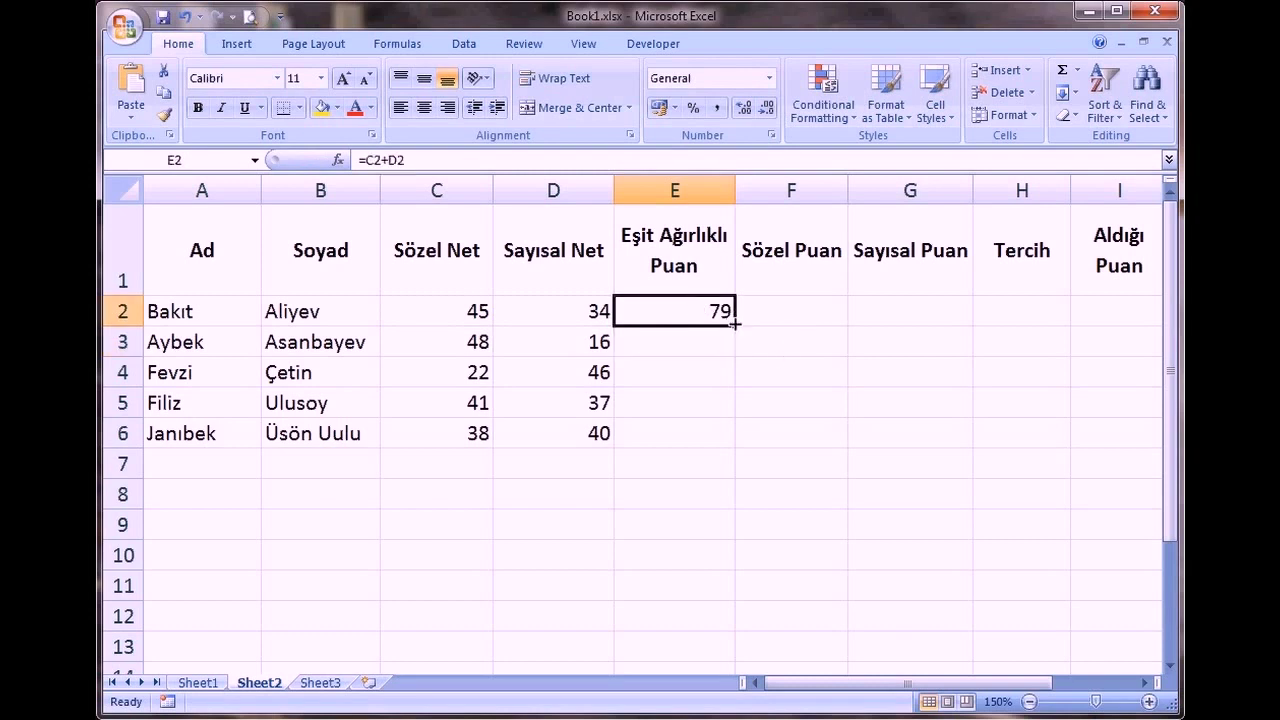
double_click(734, 325)
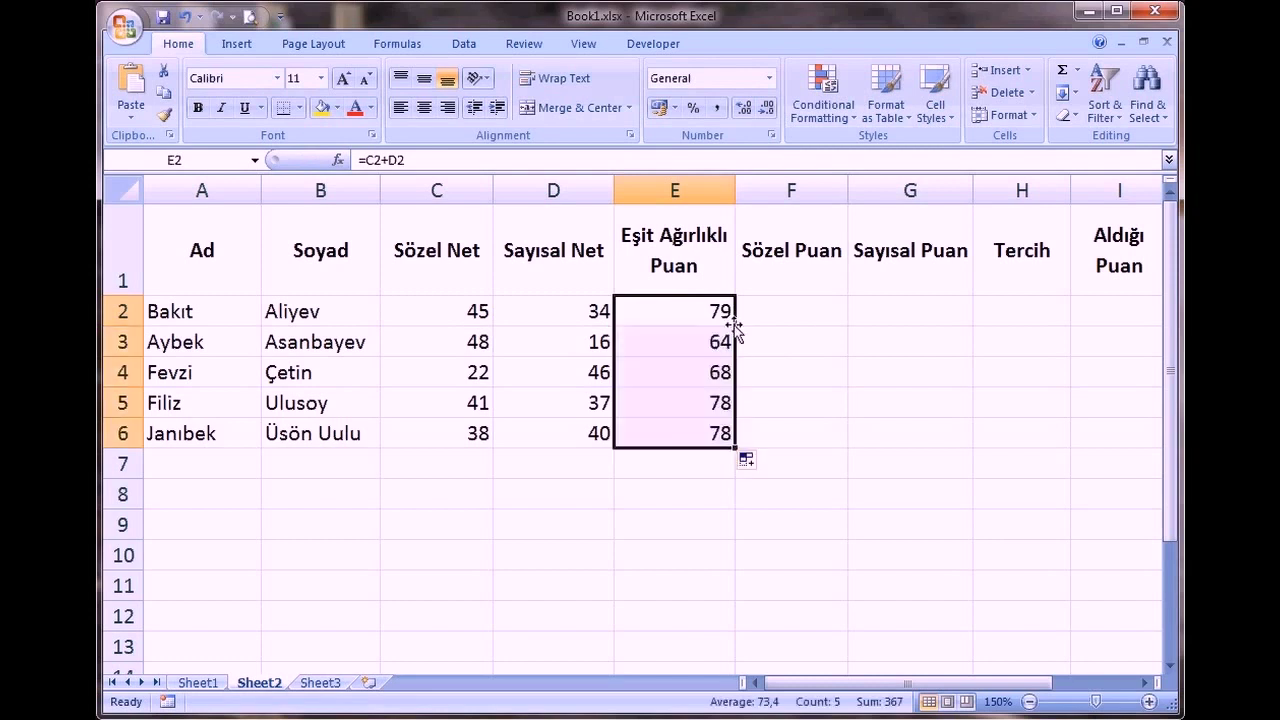
Enter =C2*1,4+D2*0,6 in F2 for the Sözel Puan and fill it down to F6
left_click(770, 312)
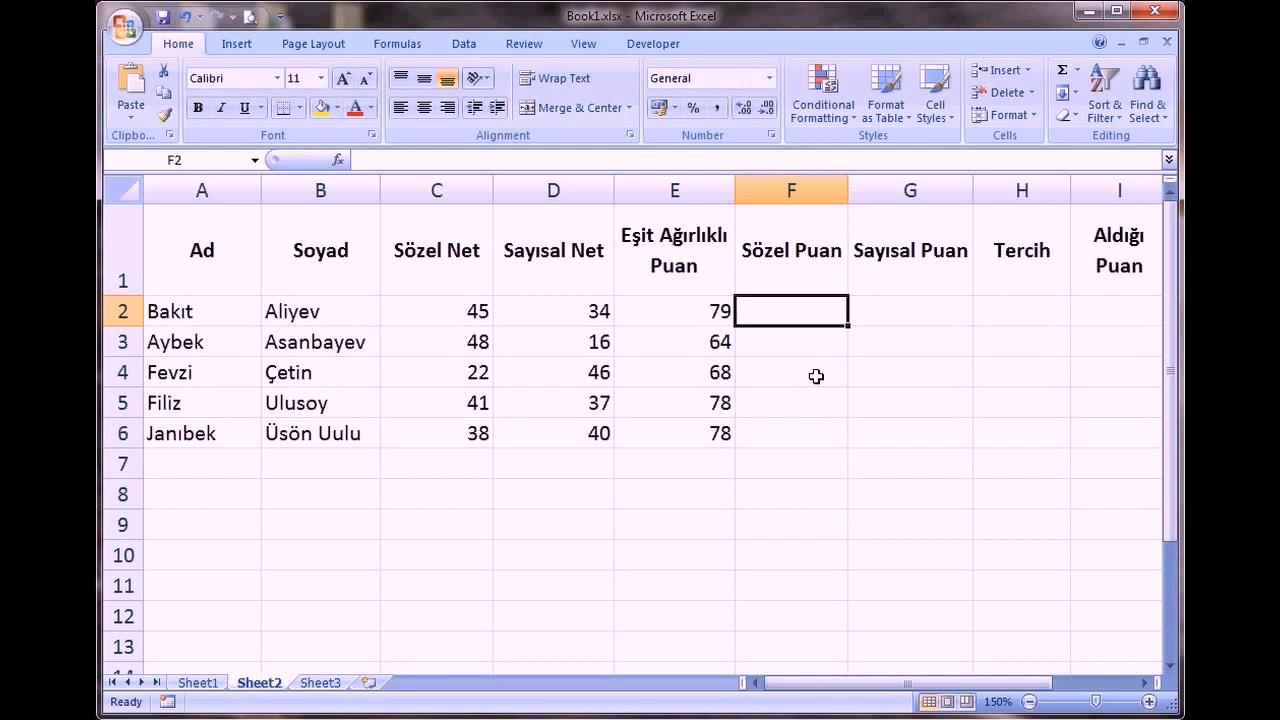
double_click(790, 310)
type("=")
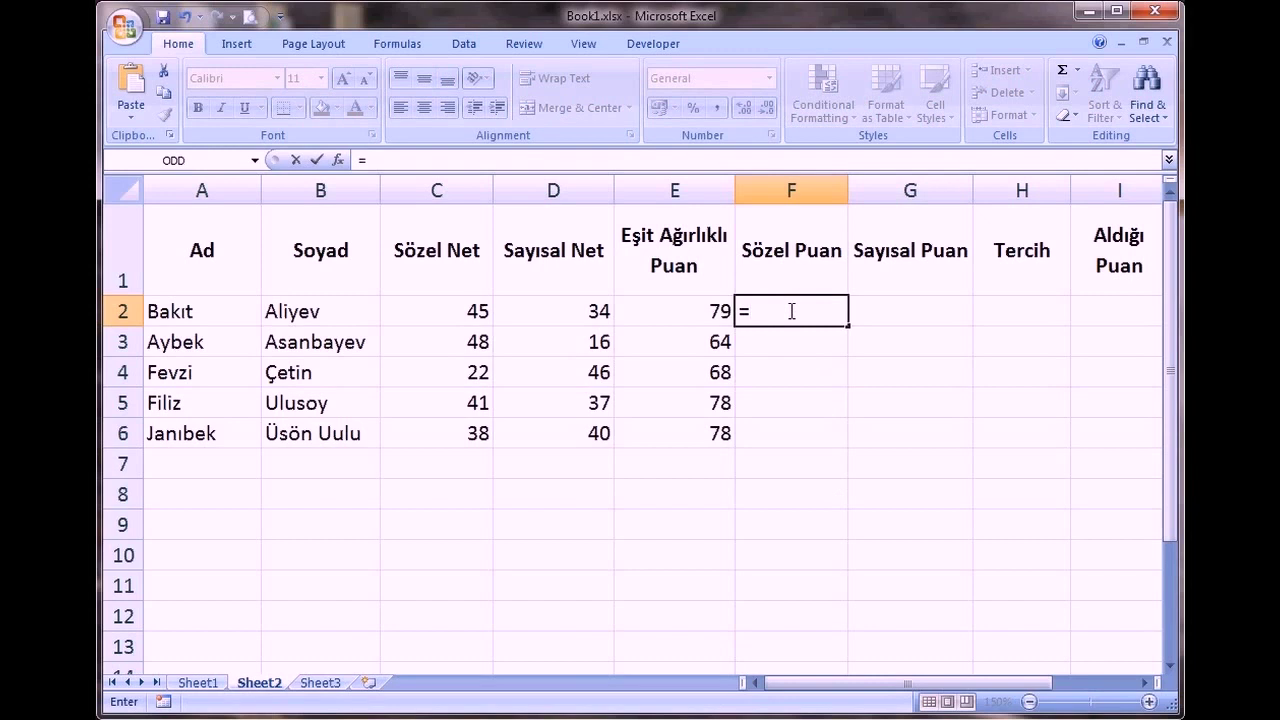
left_click(469, 306)
type("*")
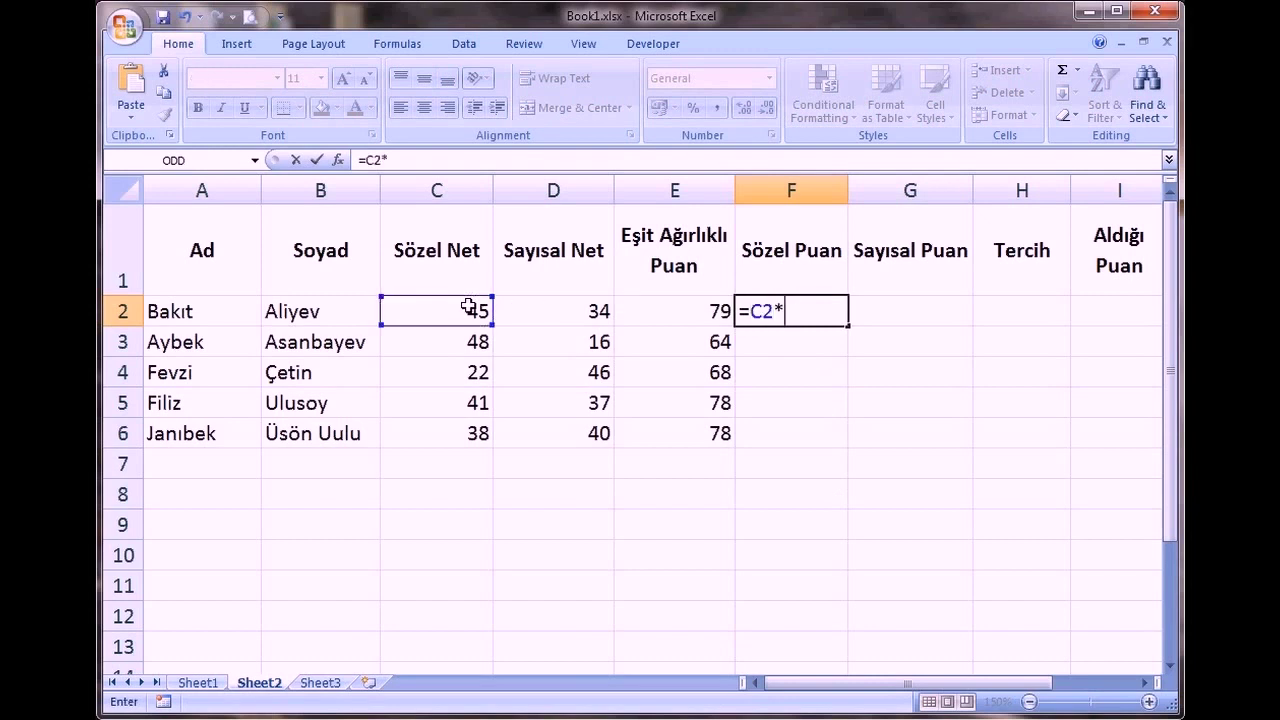
type("1,4+")
left_click(558, 316)
type("*0,6")
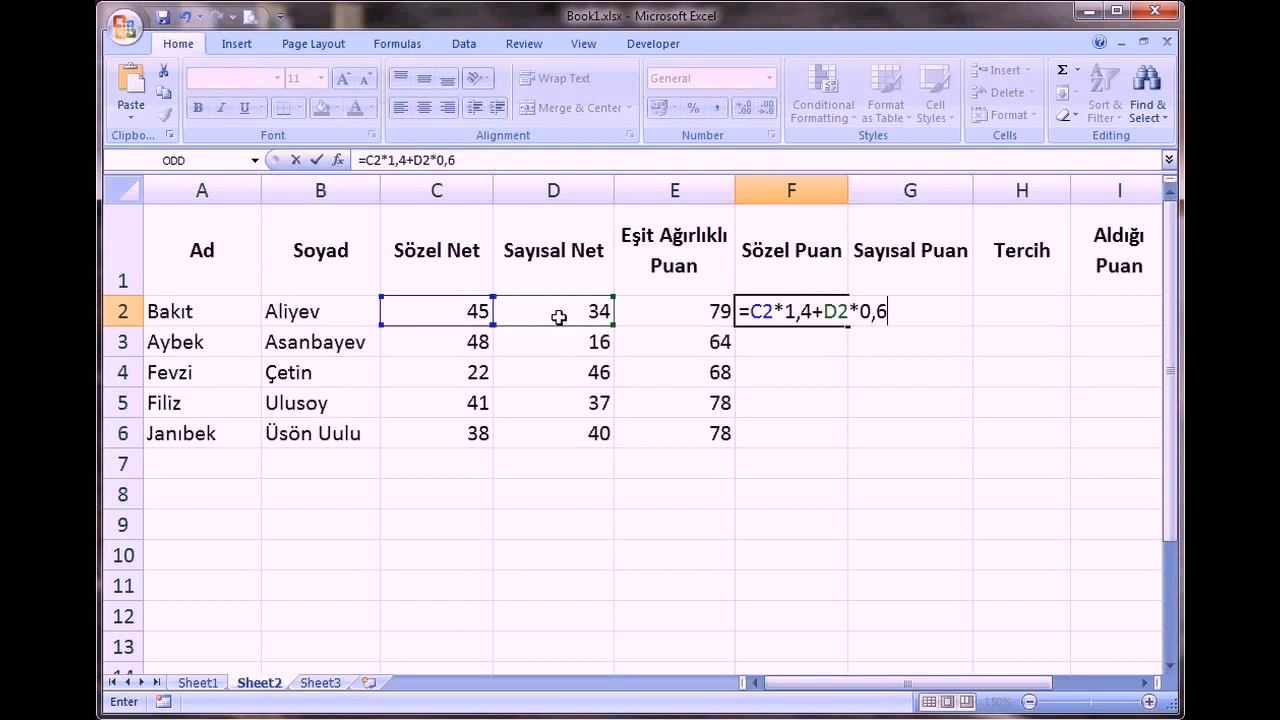
key("Return")
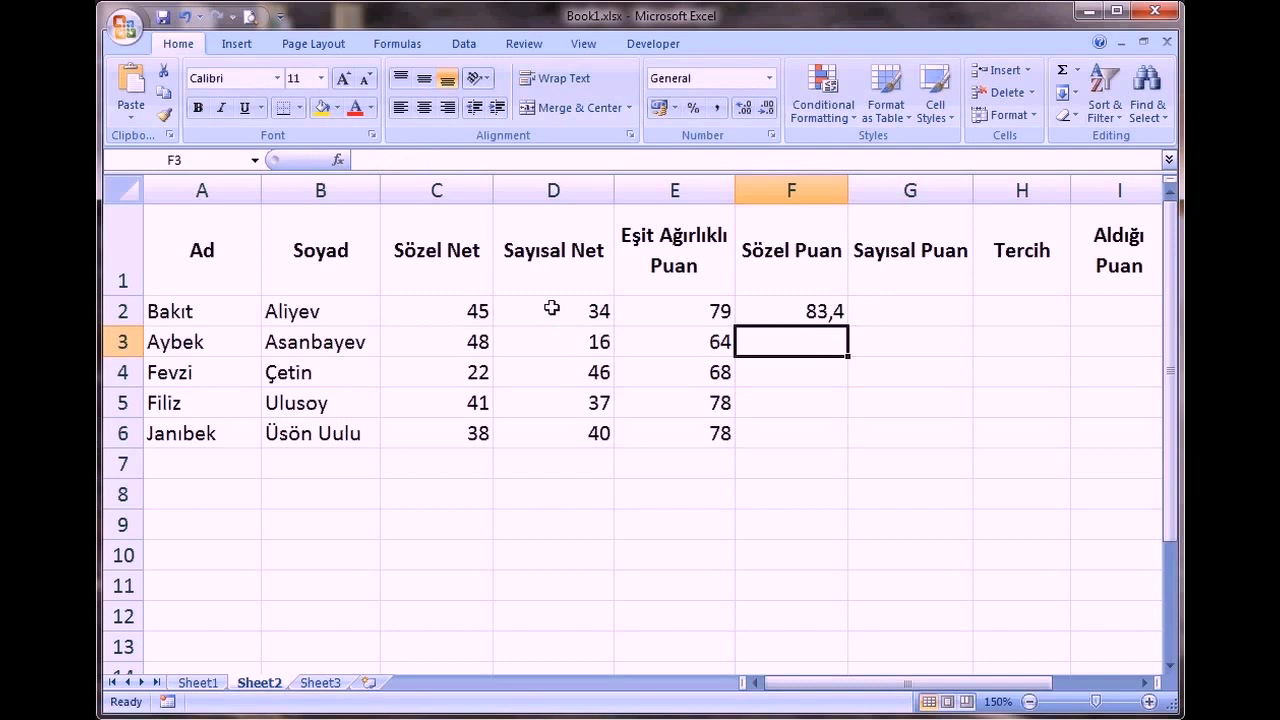
left_click(837, 314)
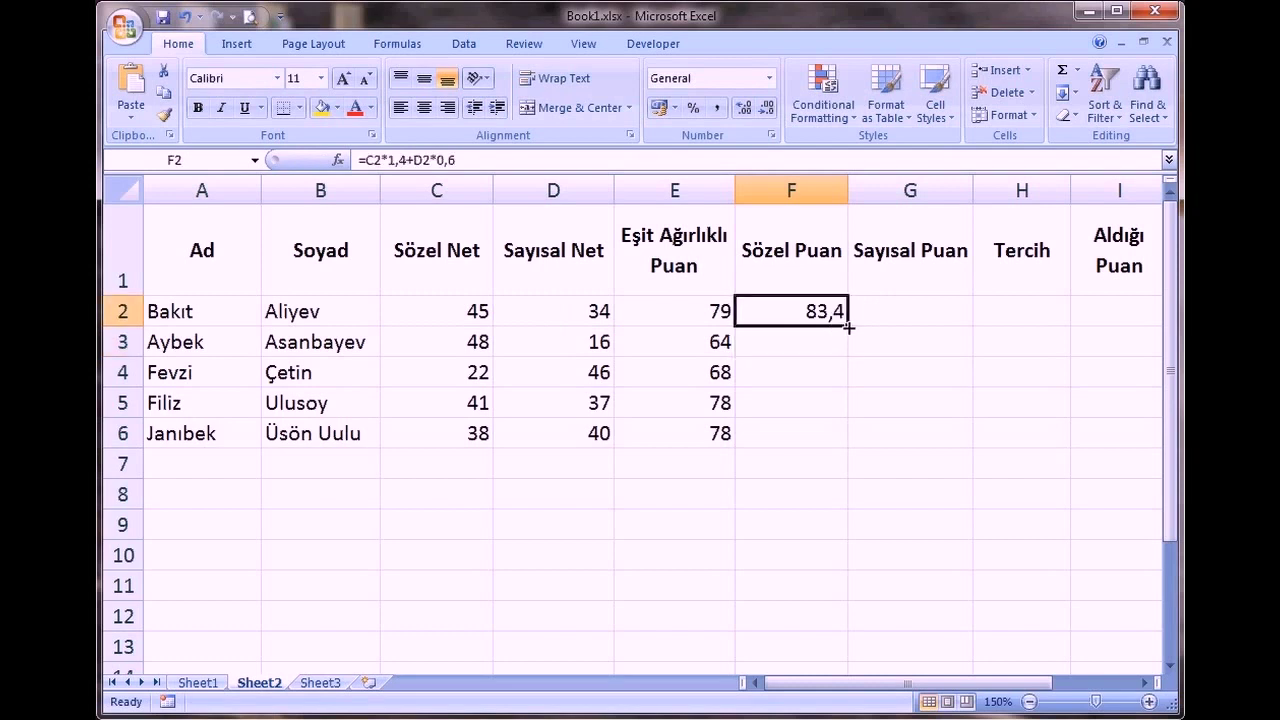
double_click(848, 327)
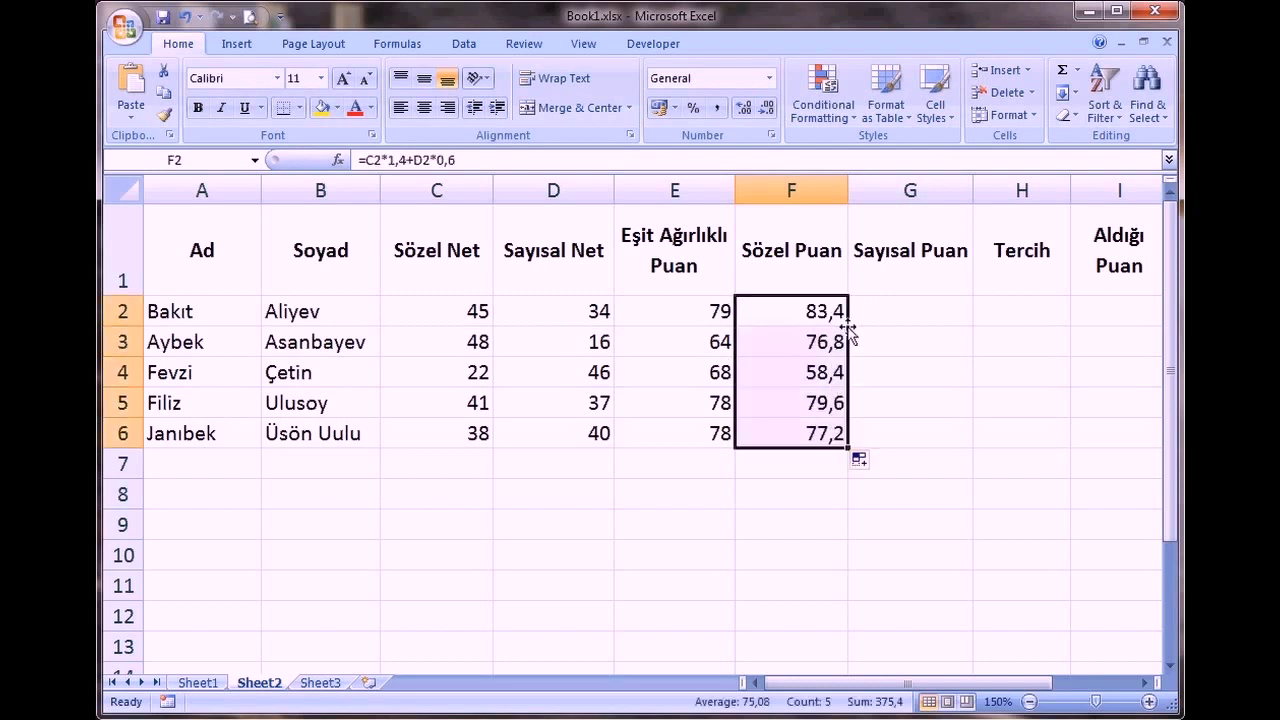
Enter =C2*0,6+D2*1,4 in G2 for the Sayısal Puan and fill it down to G6
left_click(926, 313)
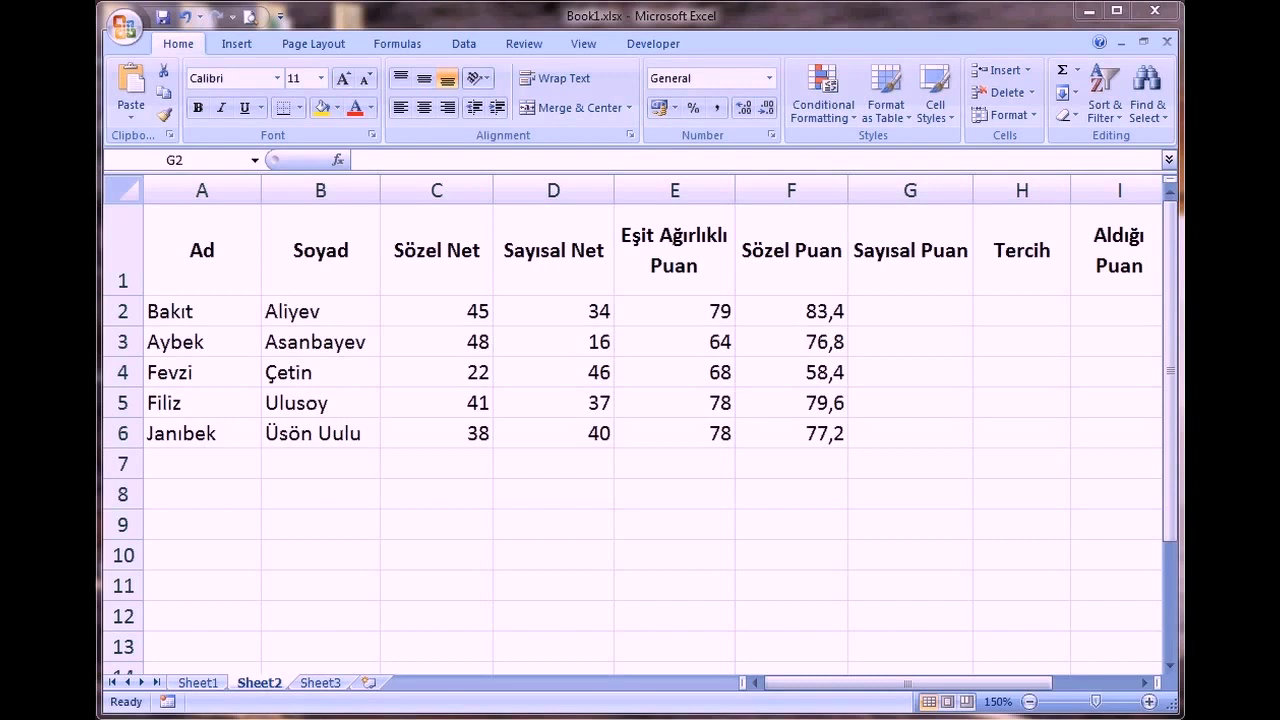
left_click(965, 374)
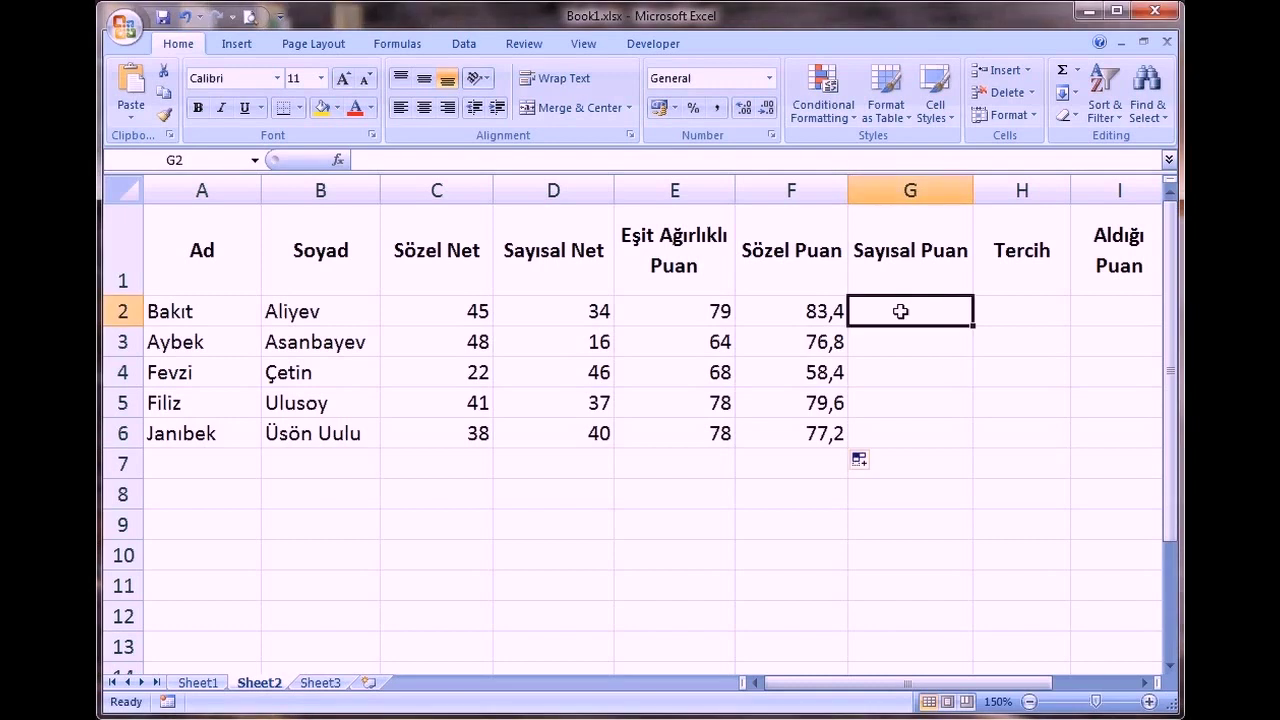
type("=")
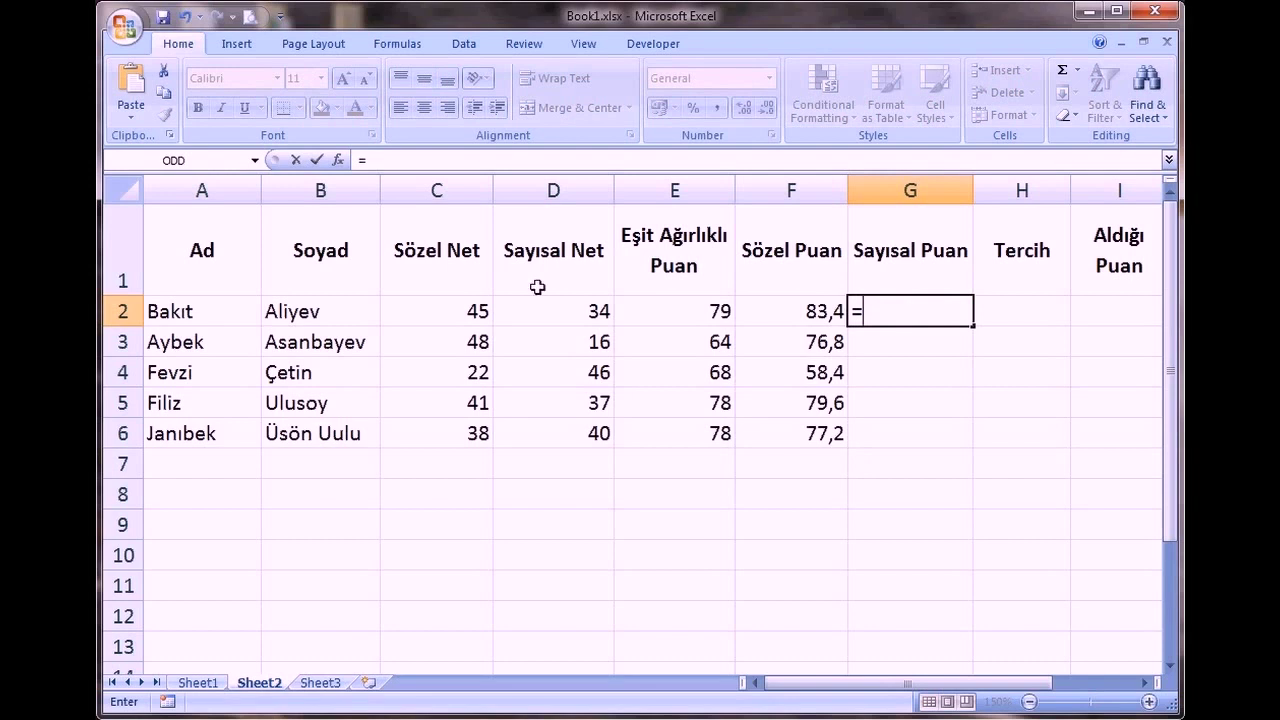
left_click(443, 318)
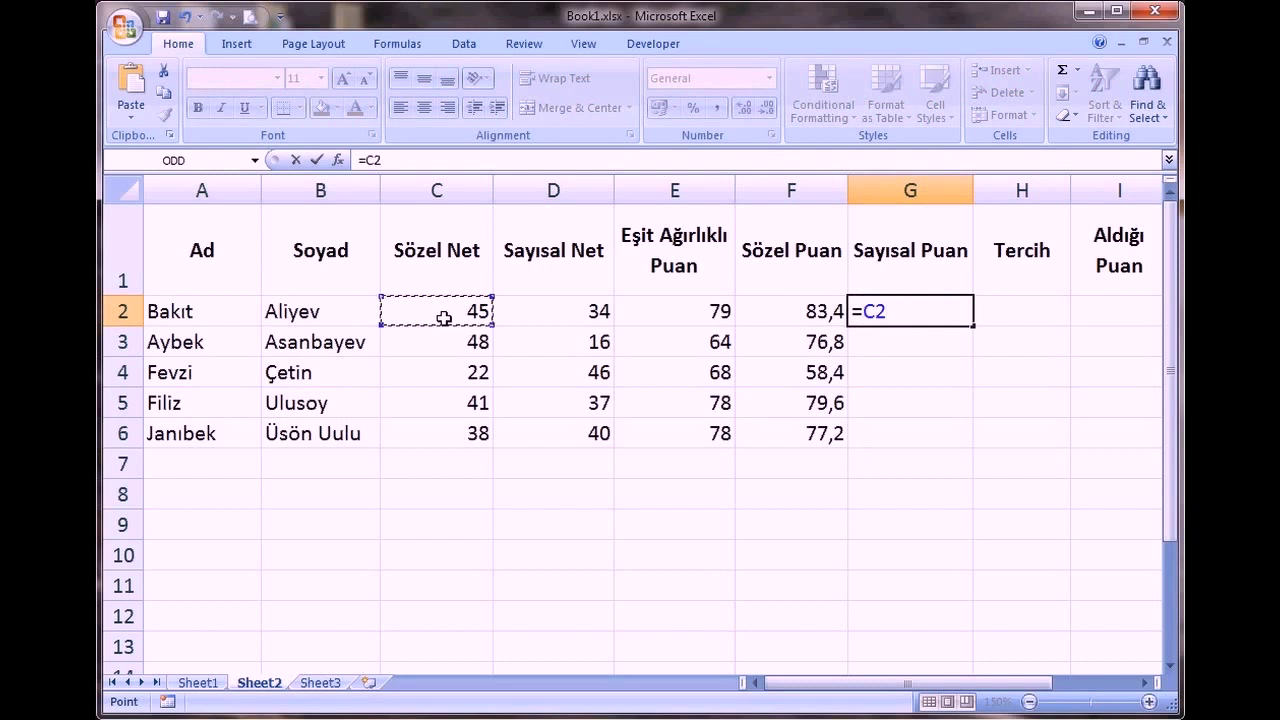
type("*0,6+")
left_click(552, 304)
type("*1,4")
key("Return")
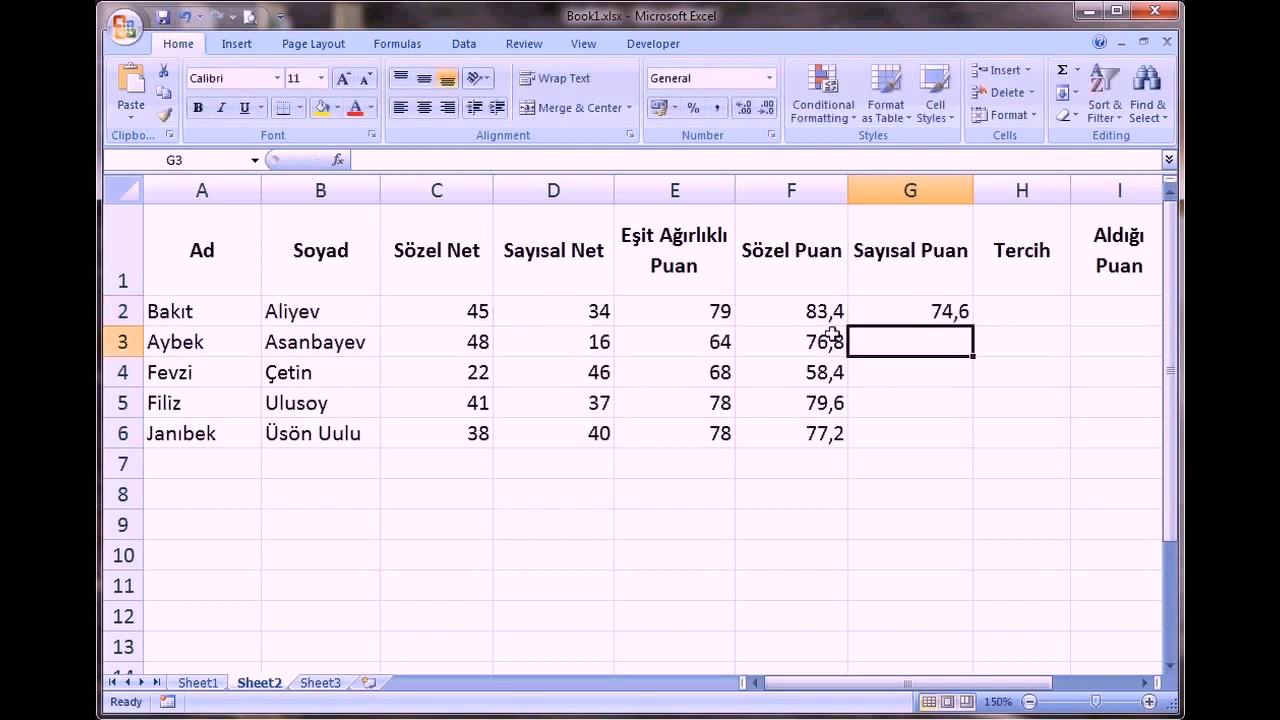
left_click(944, 313)
double_click(972, 326)
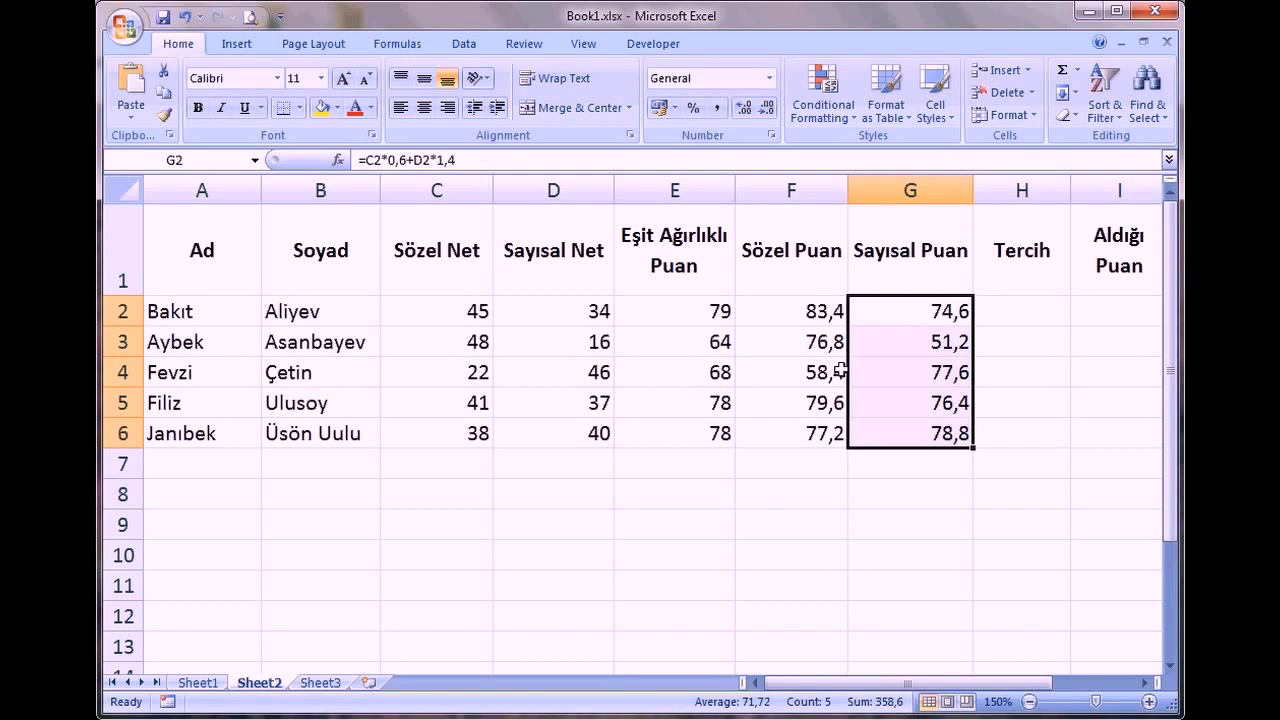
Check the row 4 formulas in the Sözel Puan and Sayısal Puan columns
left_click(797, 375)
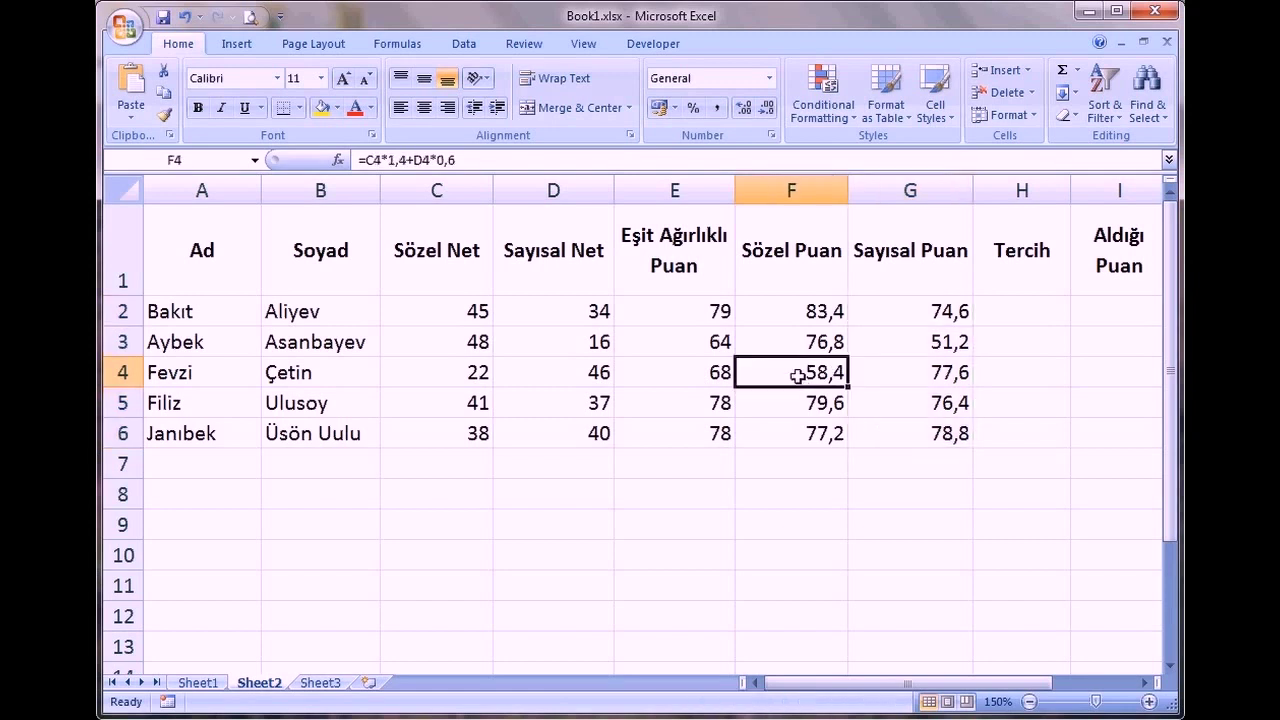
left_click(900, 375)
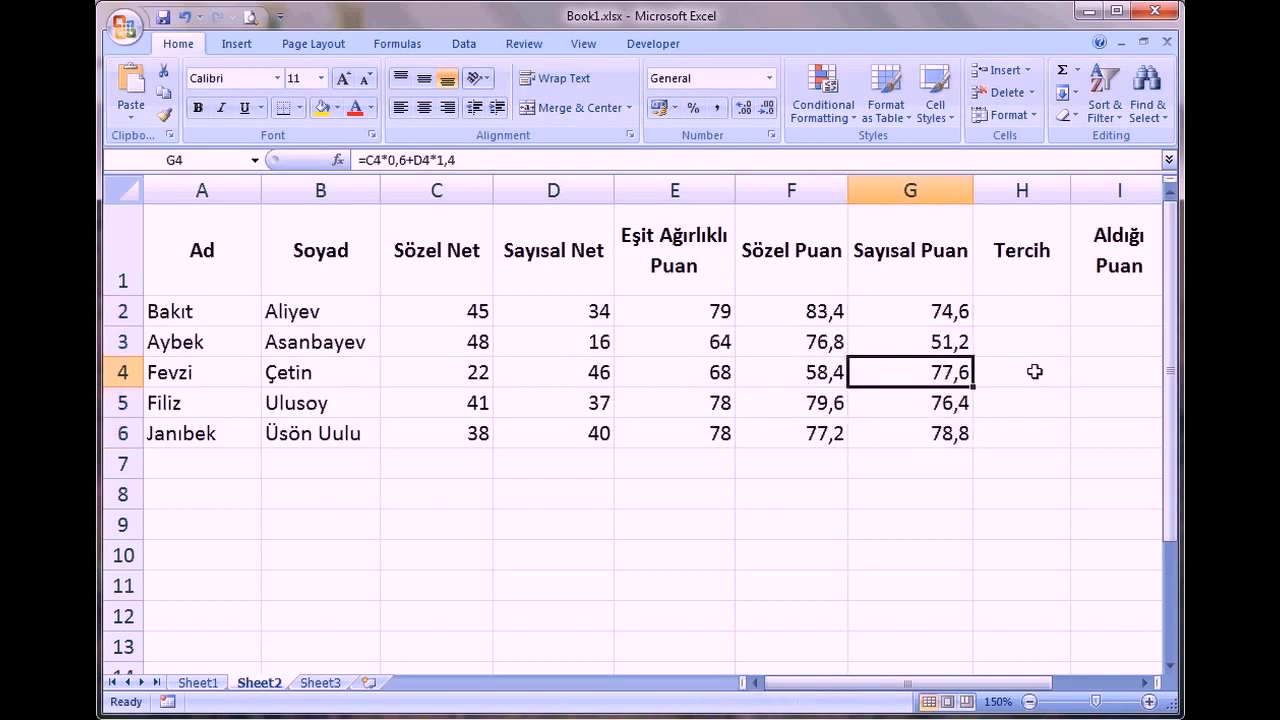
left_click(1021, 311)
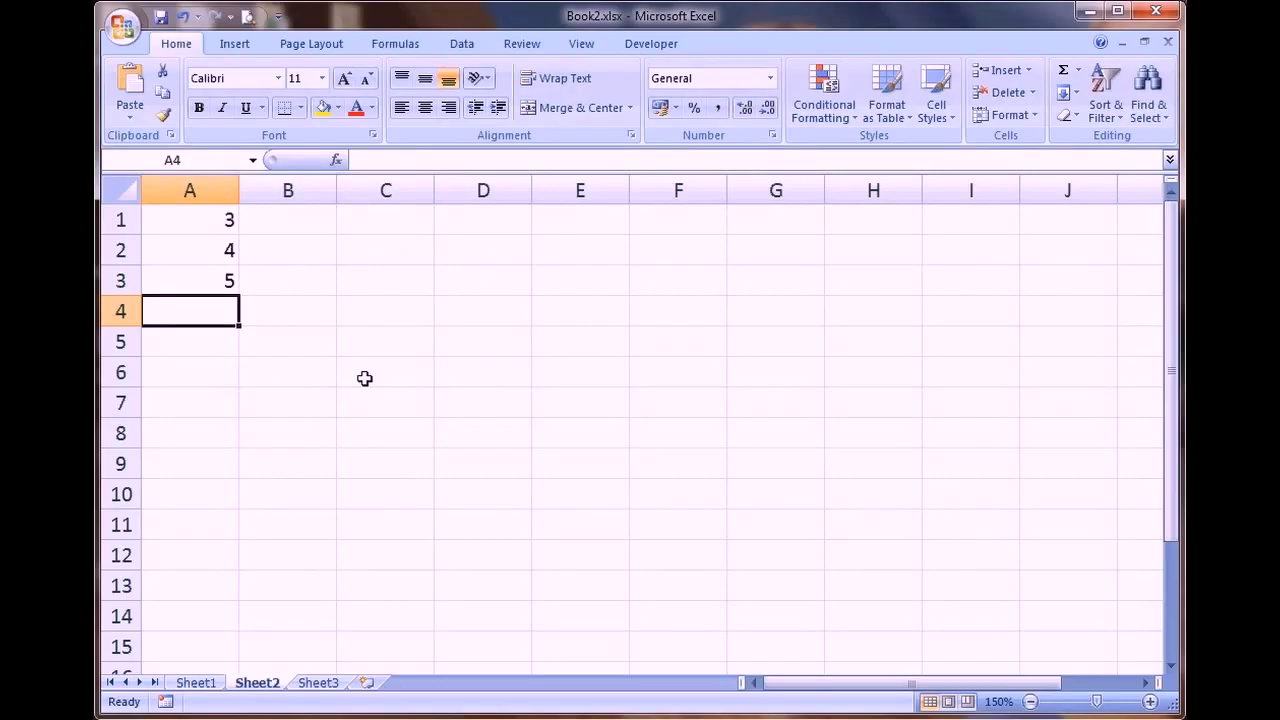
Enter =sum(A1:A3) in A4 to add up the numbers above it
type("=su")
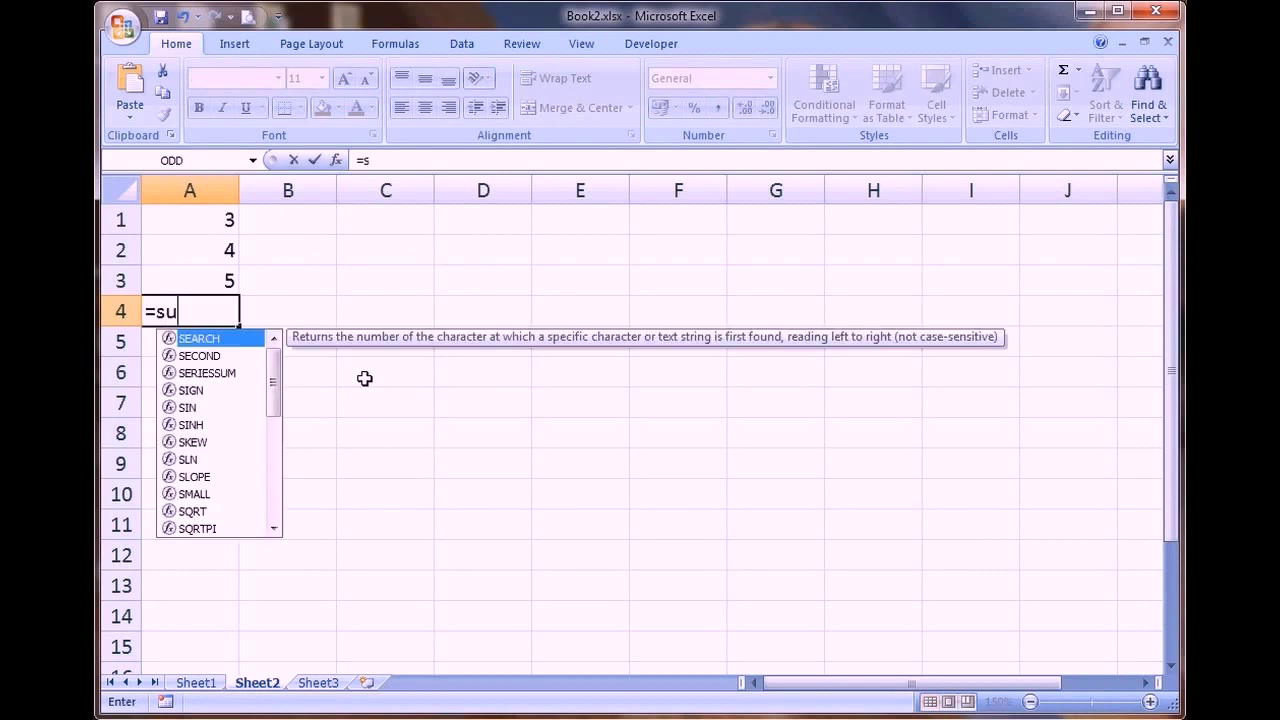
type("m(")
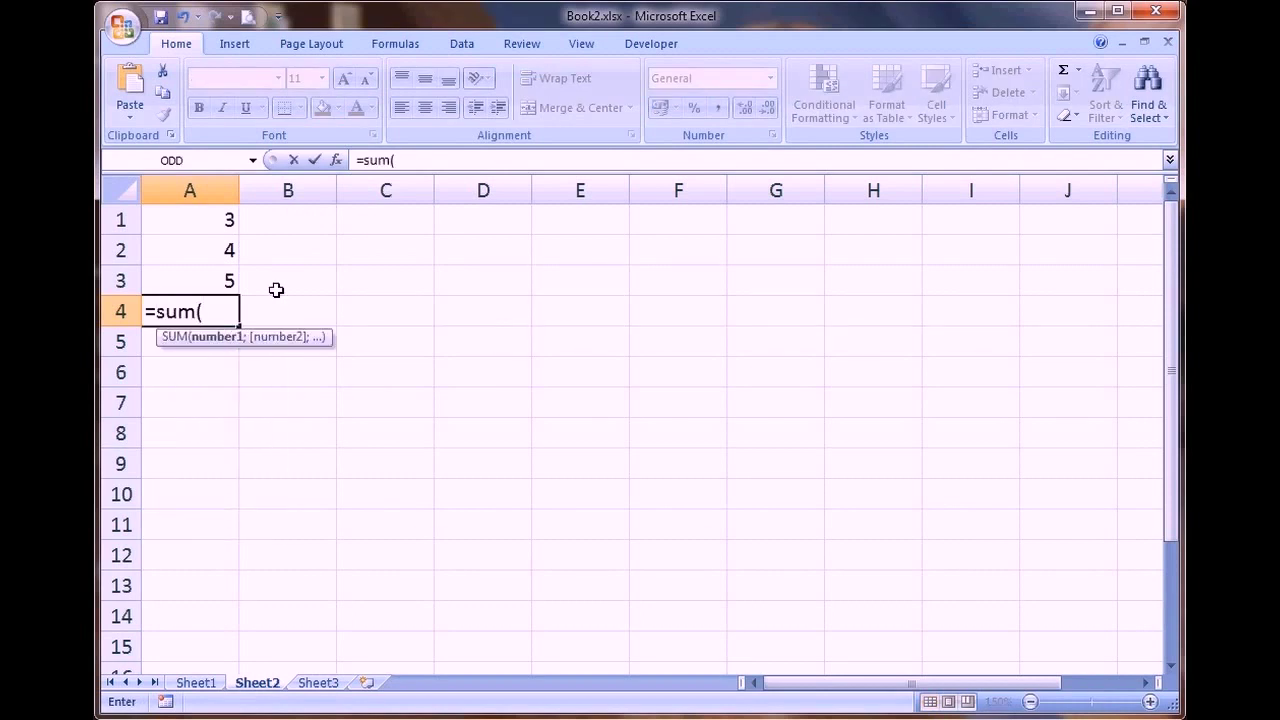
left_click_drag(229, 215, 226, 289)
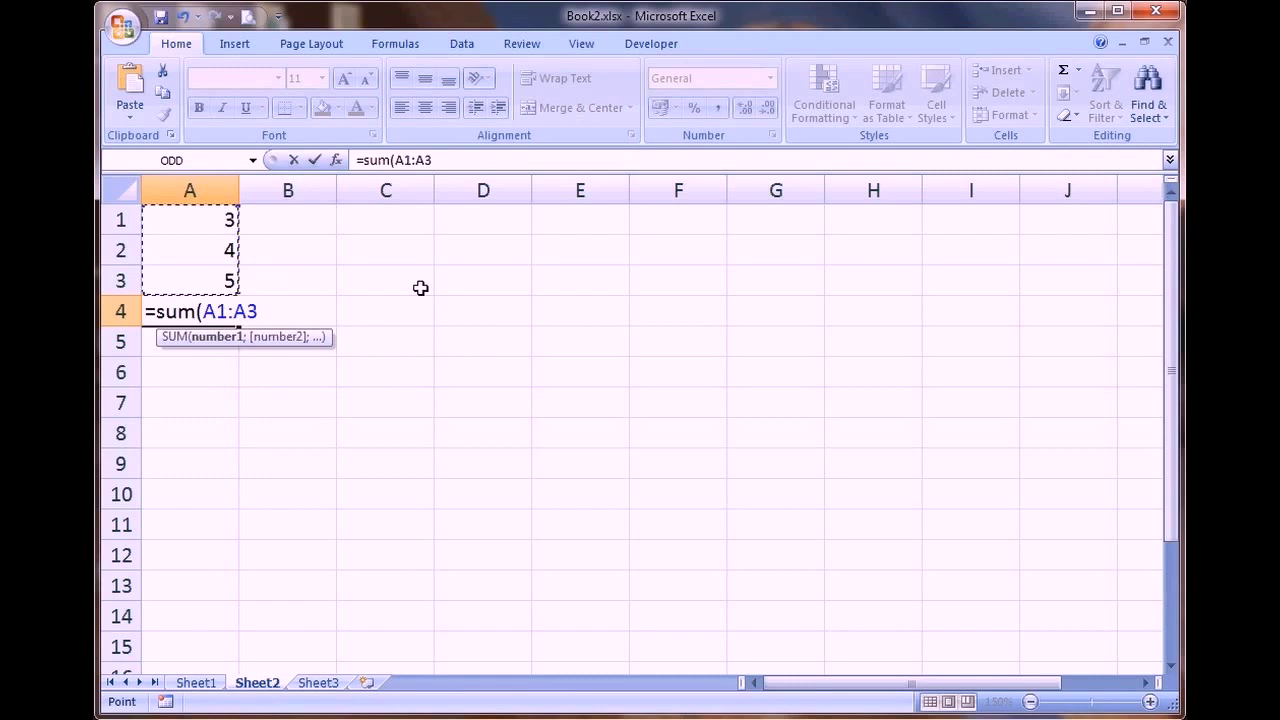
type(")")
key("Return")
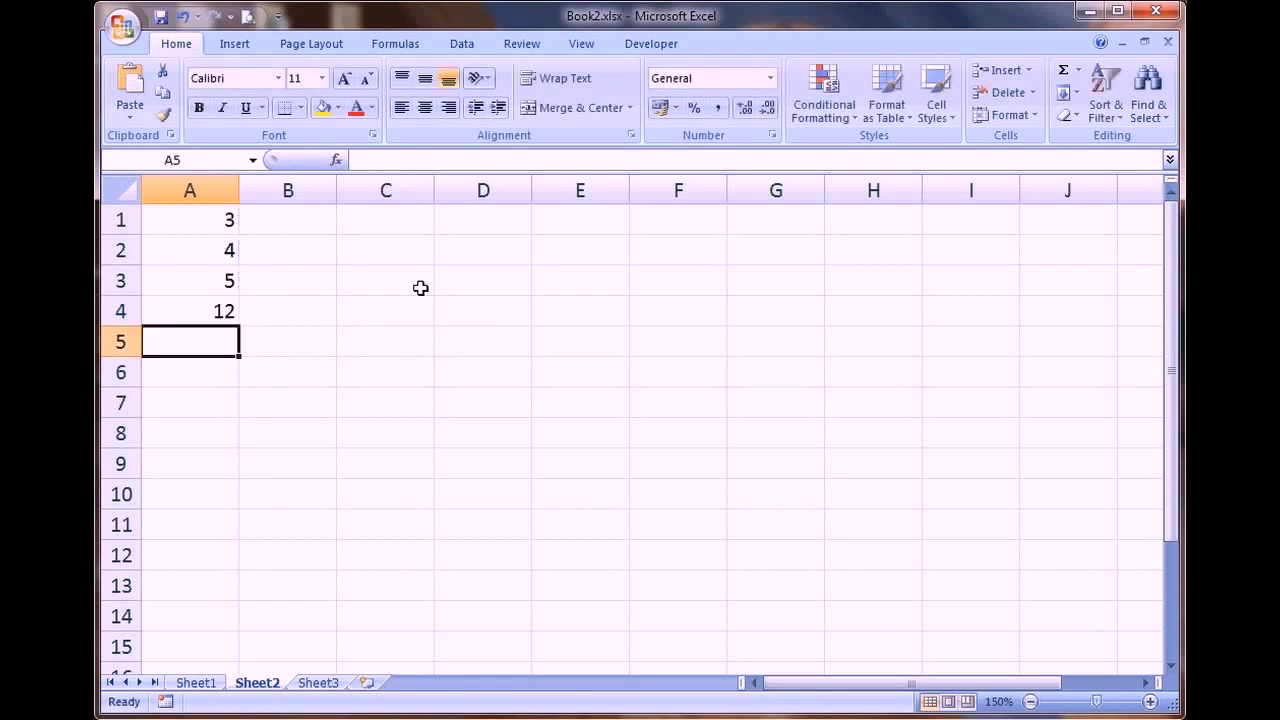
Enter =AVERAGE(A1:A3) in B4 to average the numbers in the first three rows of column A
left_click(301, 313)
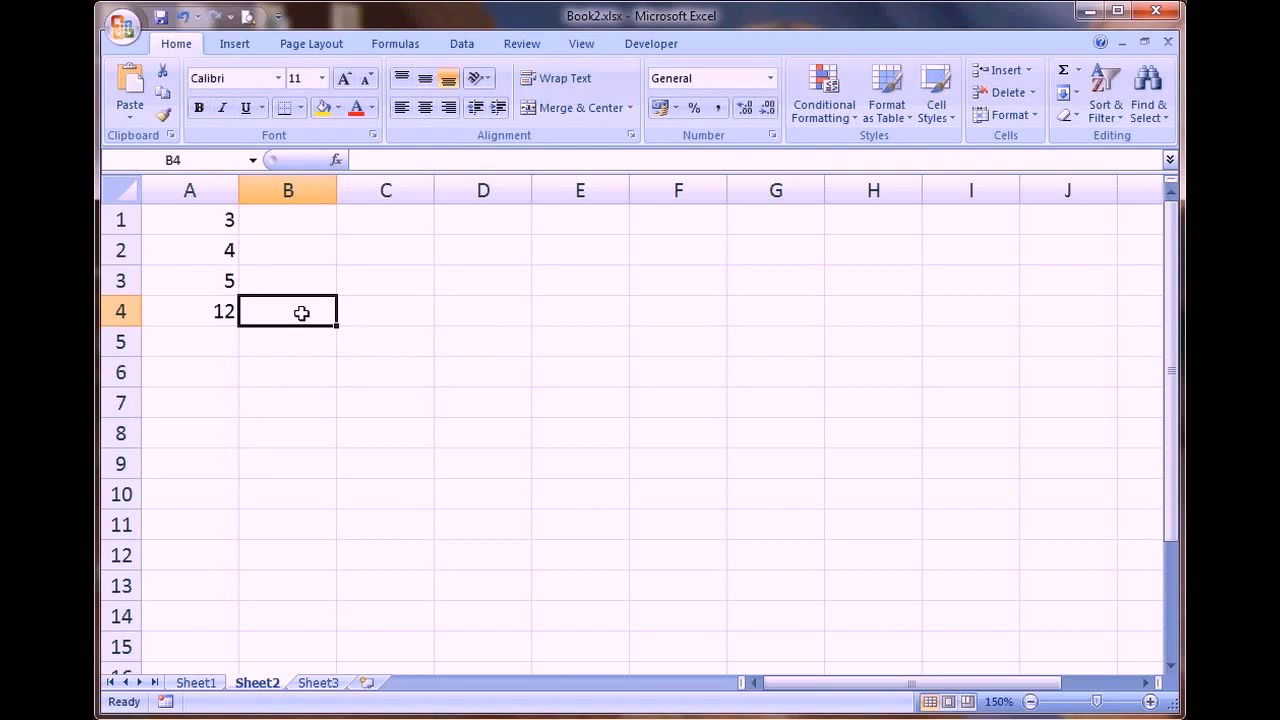
double_click(301, 313)
type("=")
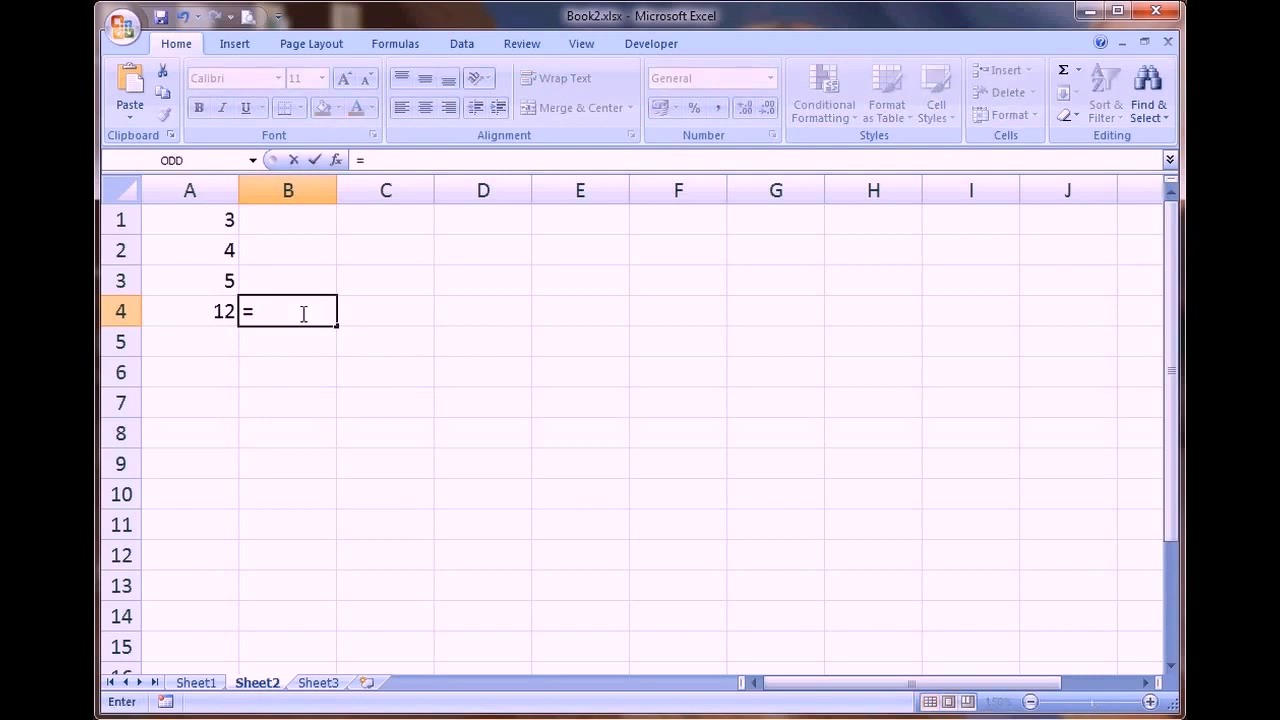
type("aver")
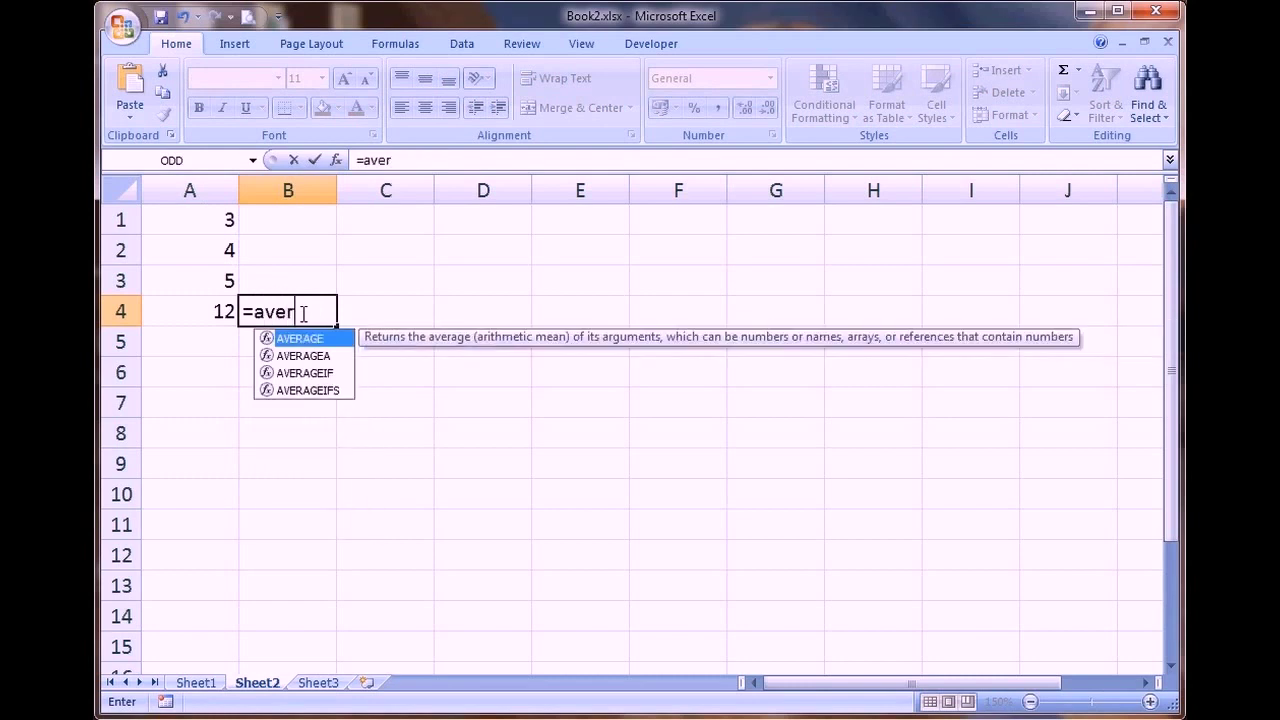
key("Tab")
left_click_drag(203, 229, 184, 280)
type(")")
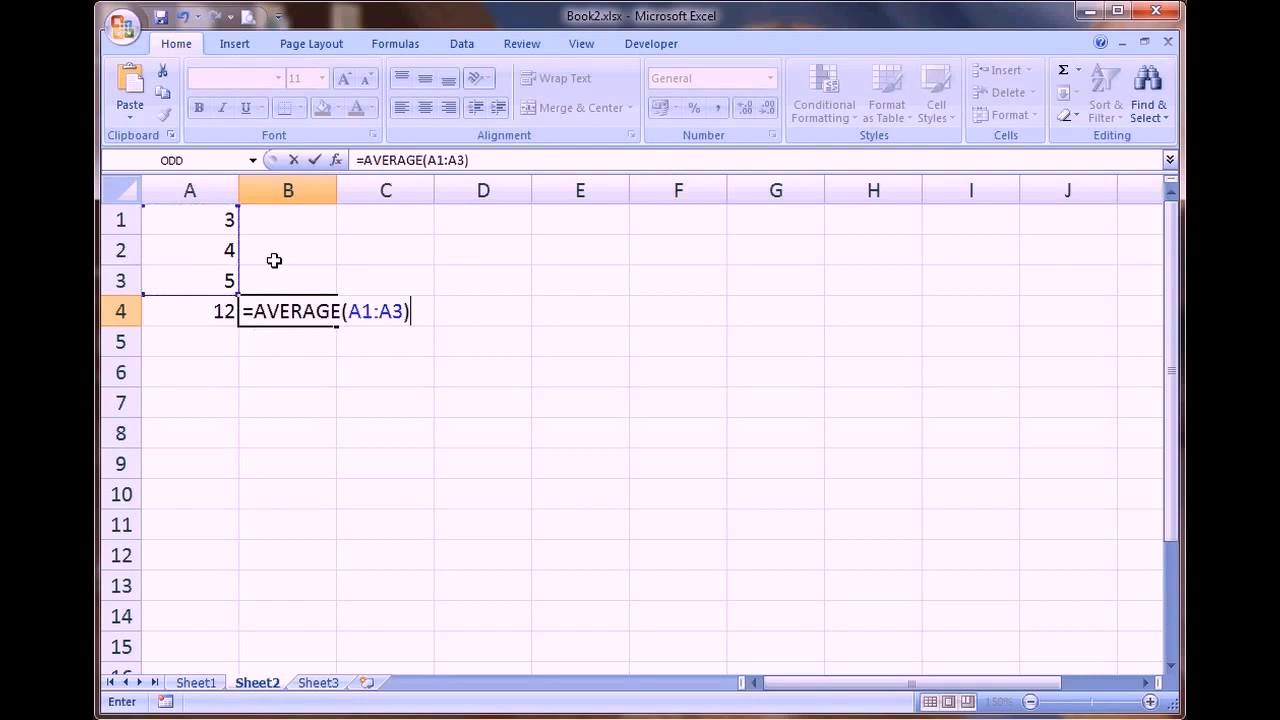
key("Return")
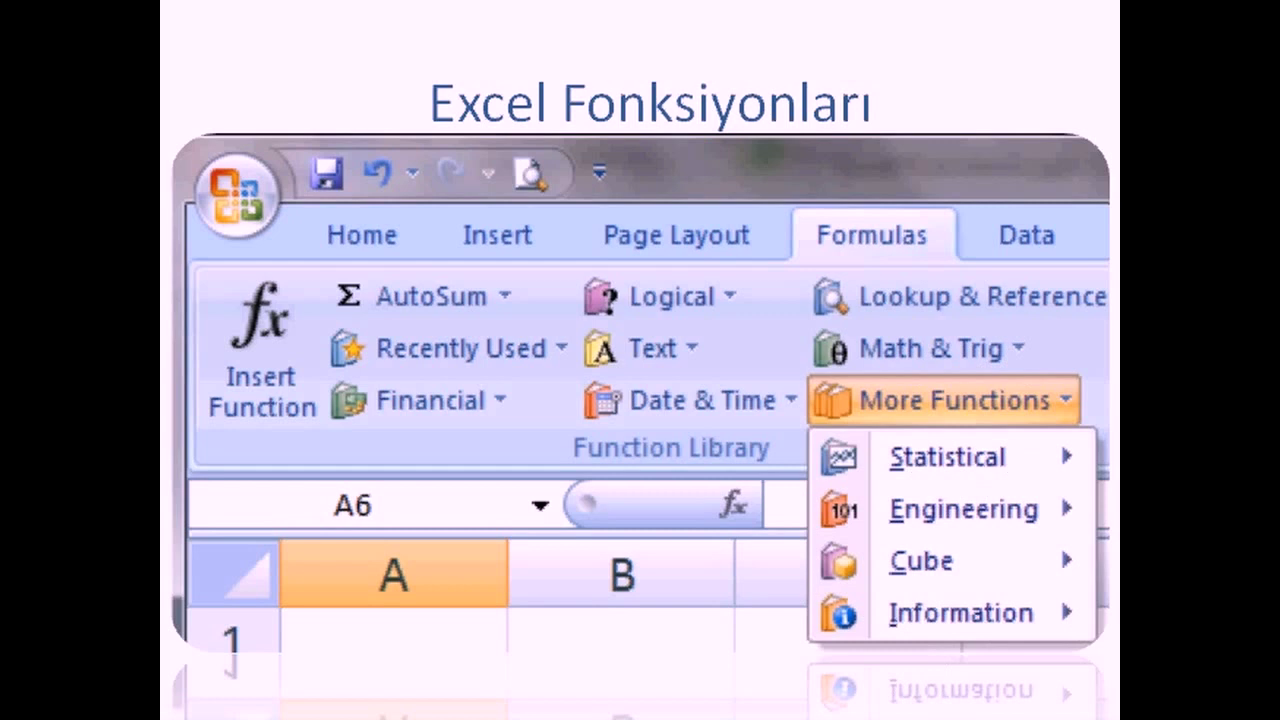
key("Right")
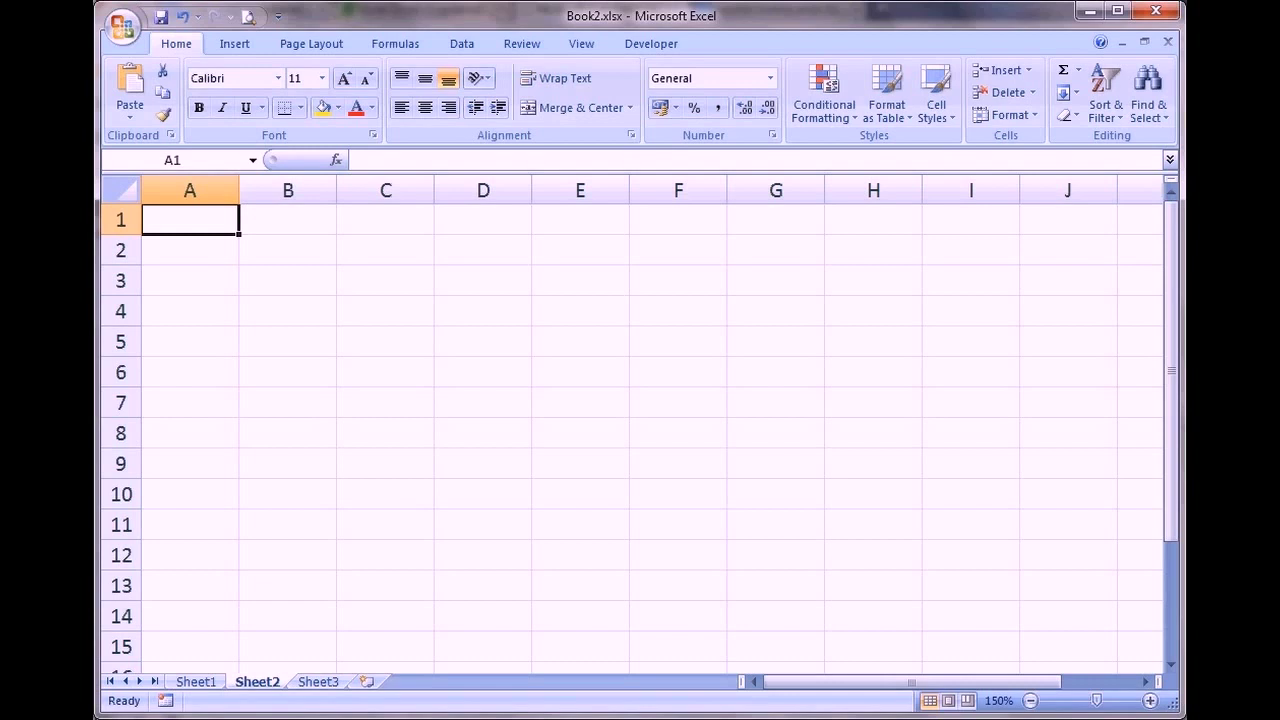
Enter 4 in A1 and calculate its square root in B1 with =SQRT(A1)
type("4")
key("Tab")
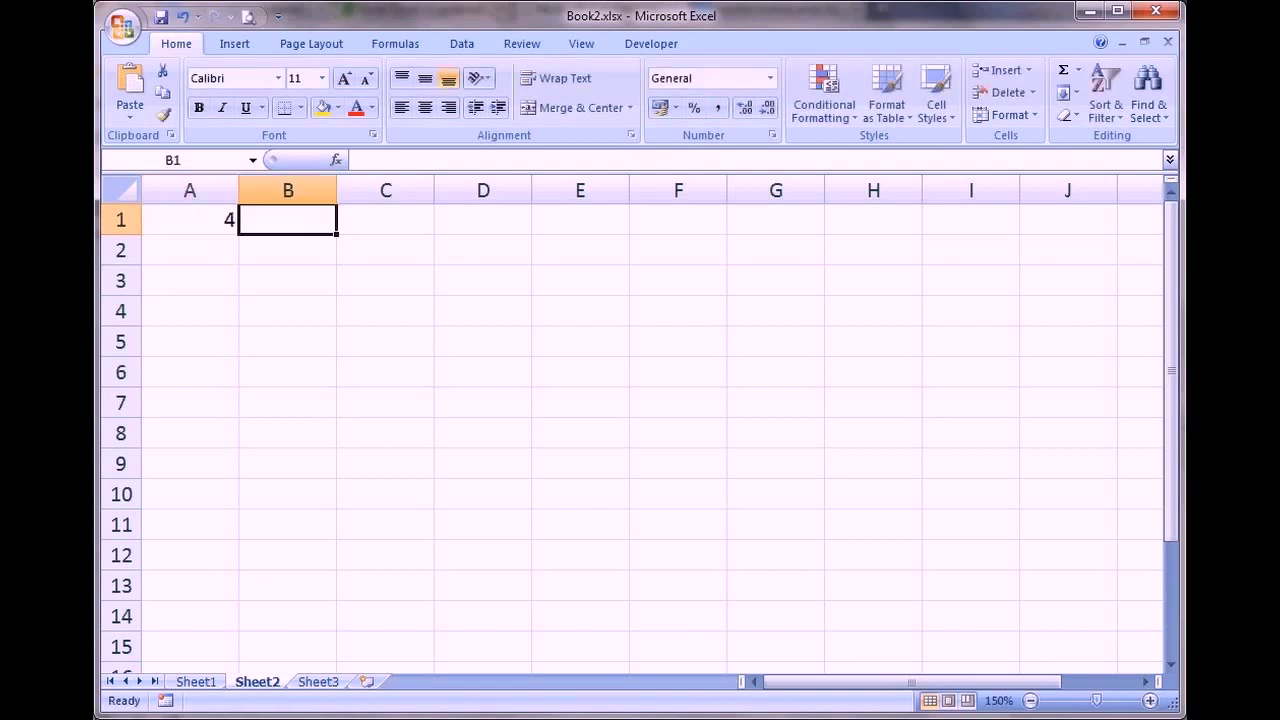
type("=s")
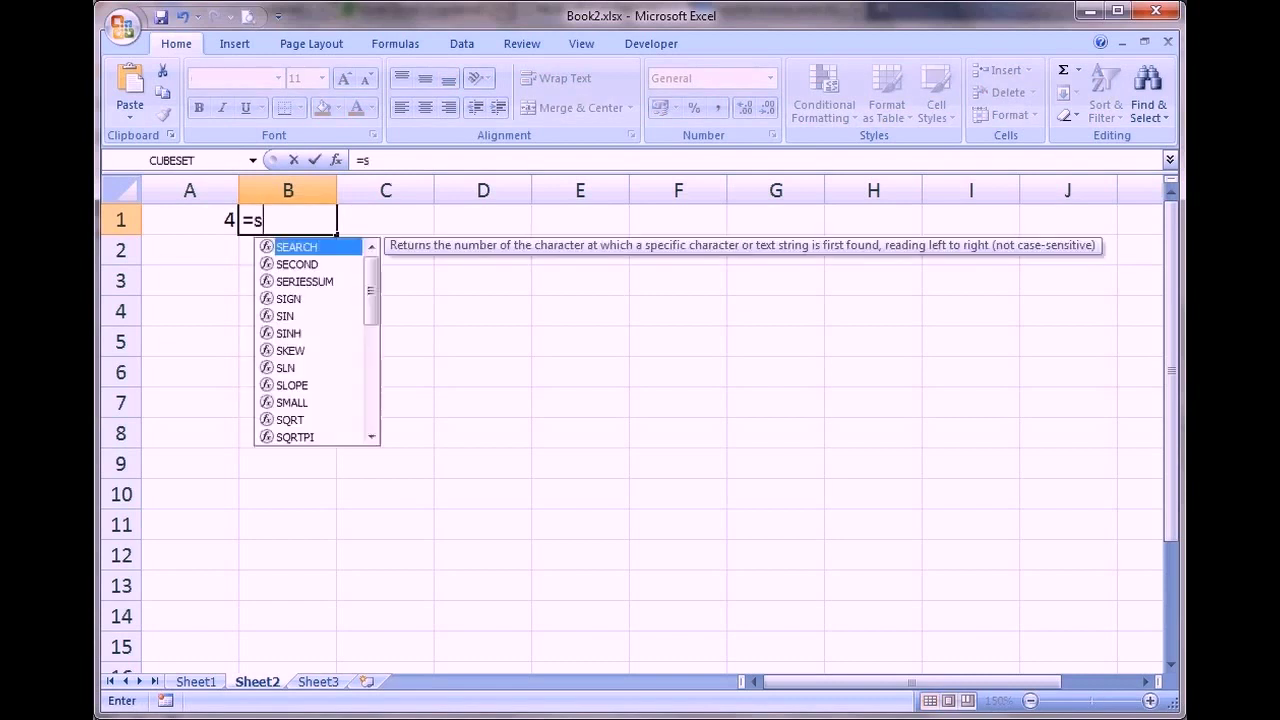
type("qr")
key("Tab")
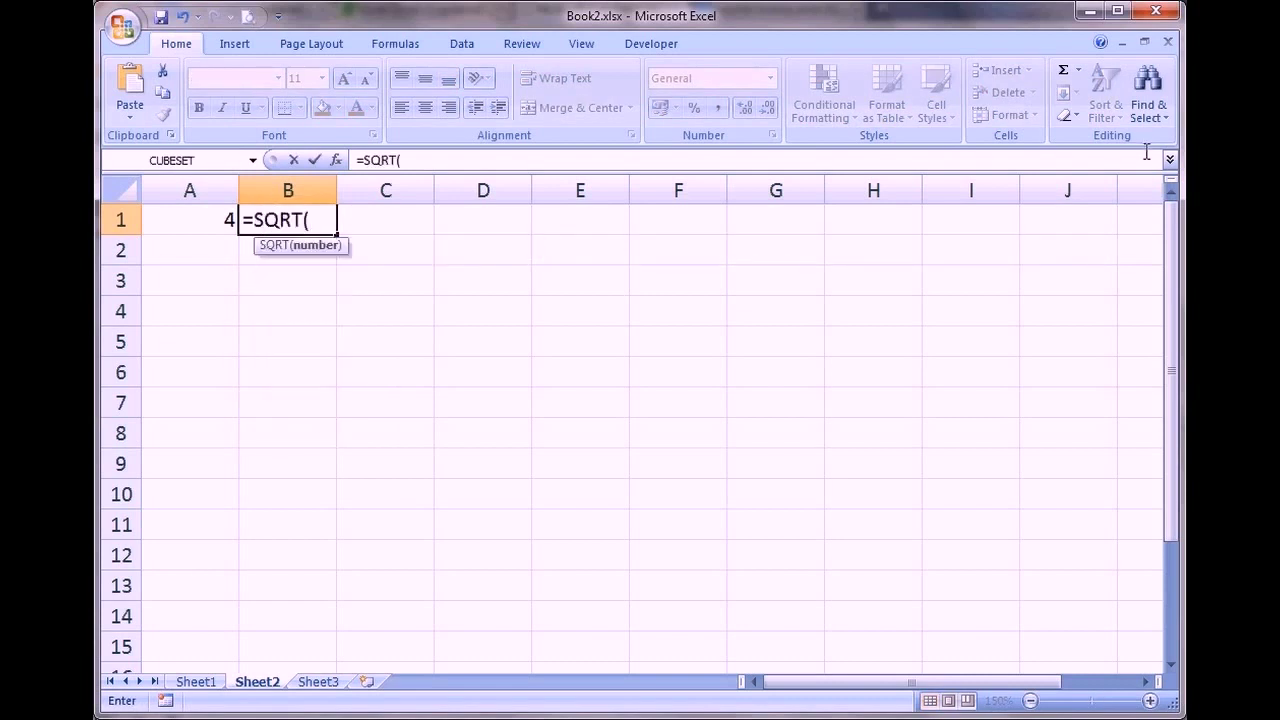
left_click(200, 226)
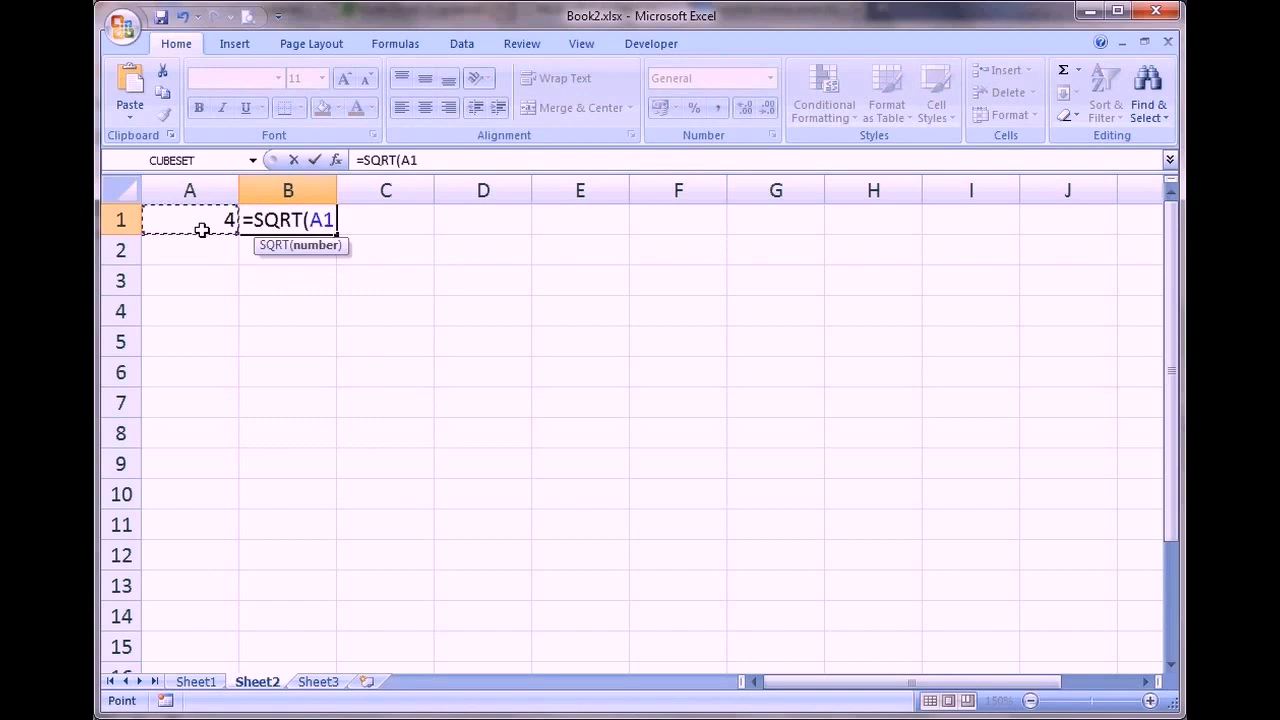
type(")")
key("Return")
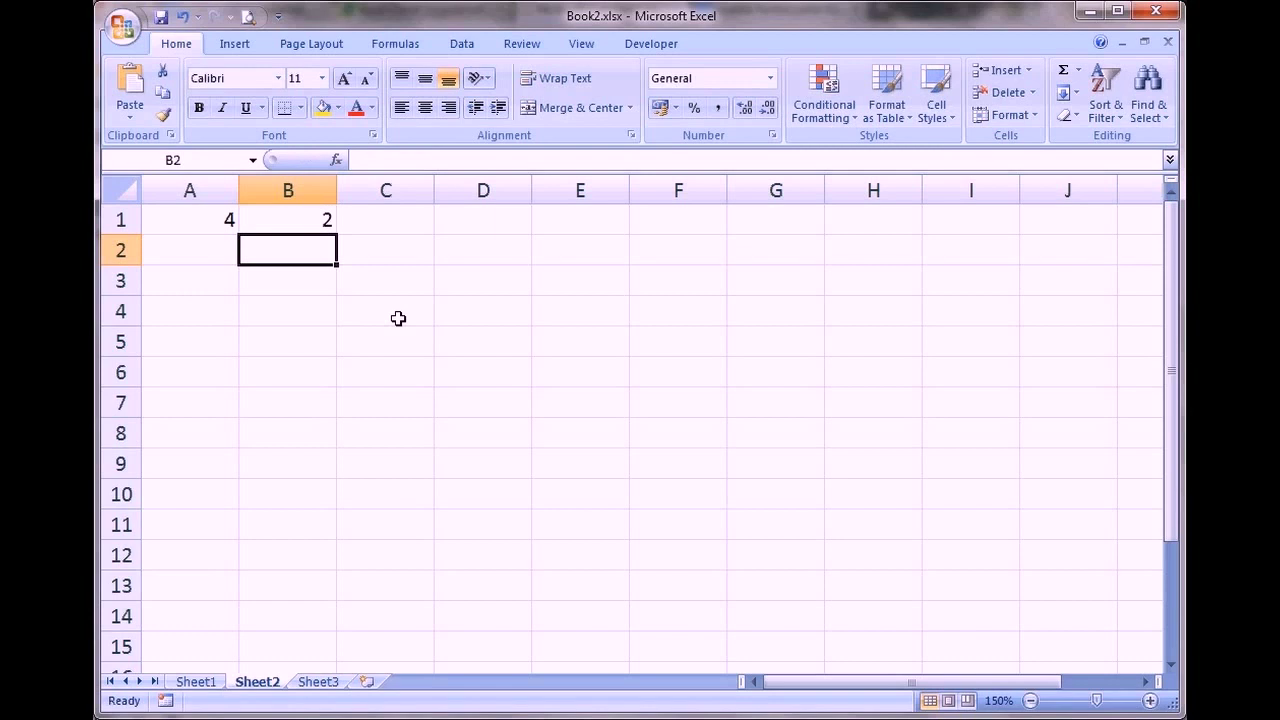
Try the square root function on a two-cell range by entering =SQRT(A1:B1) in C1
left_click(393, 227)
type("=sq")
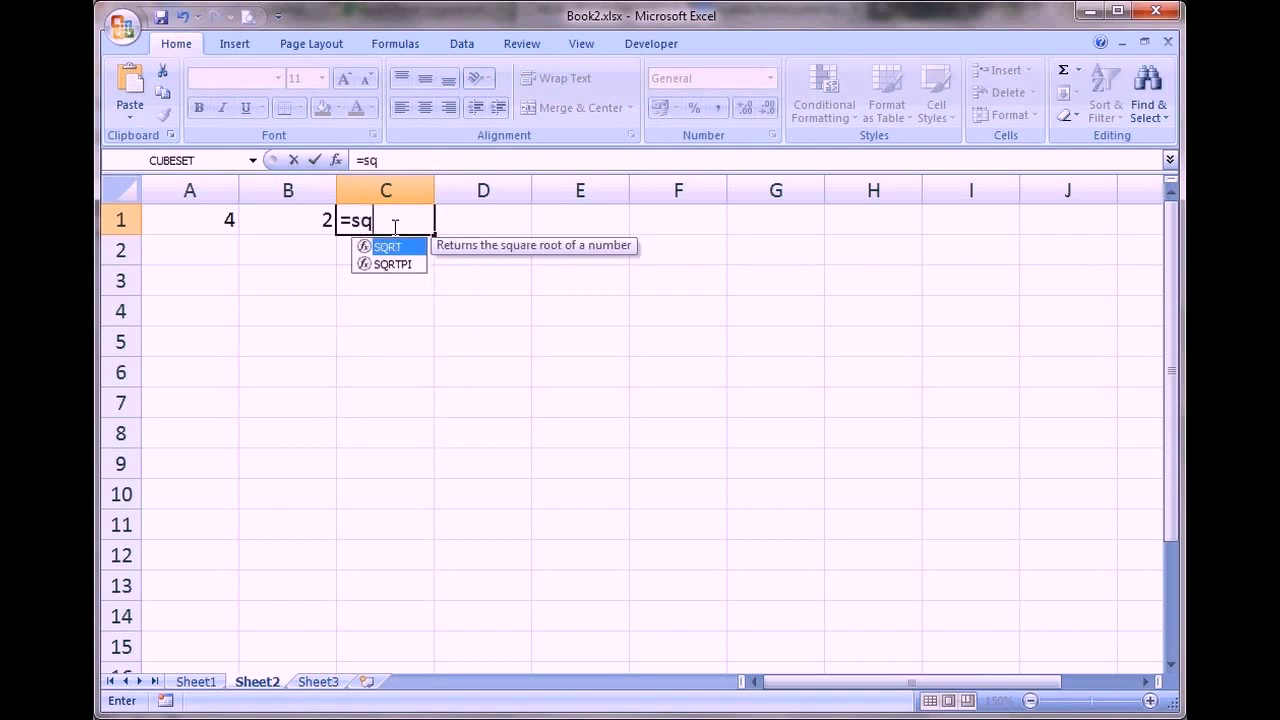
key("Tab")
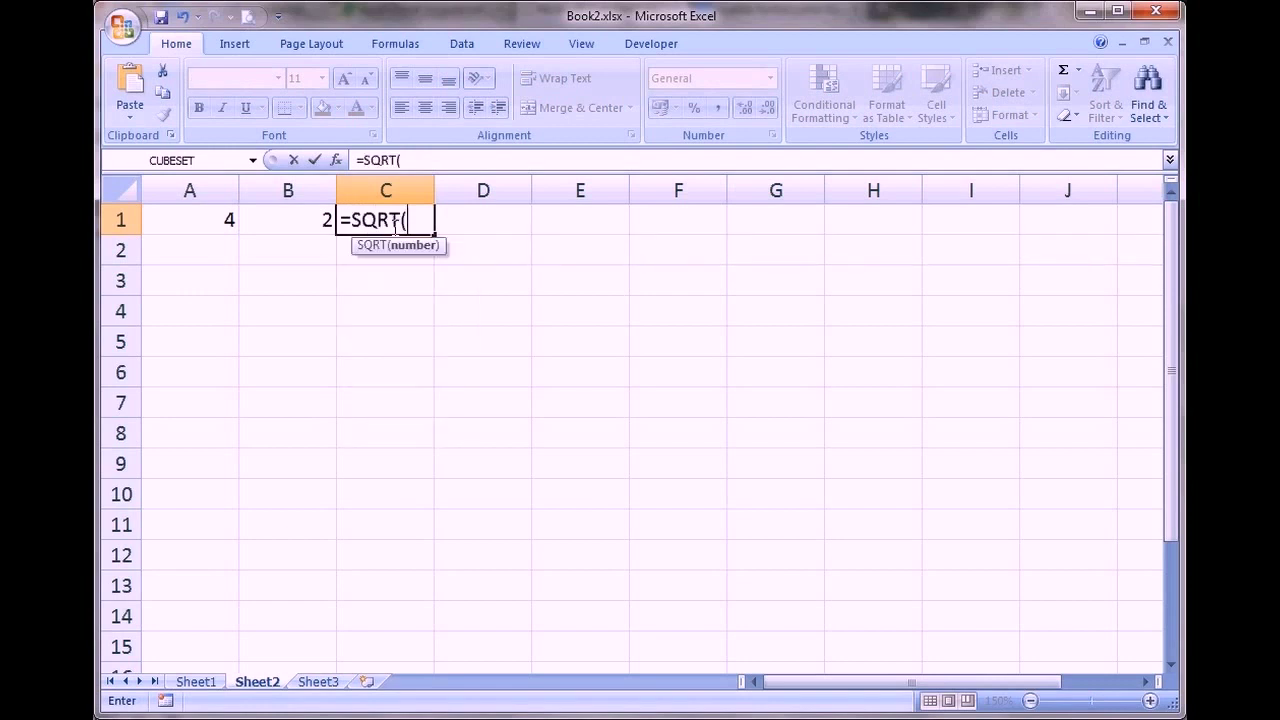
left_click(218, 225)
left_click_drag(218, 225, 283, 223)
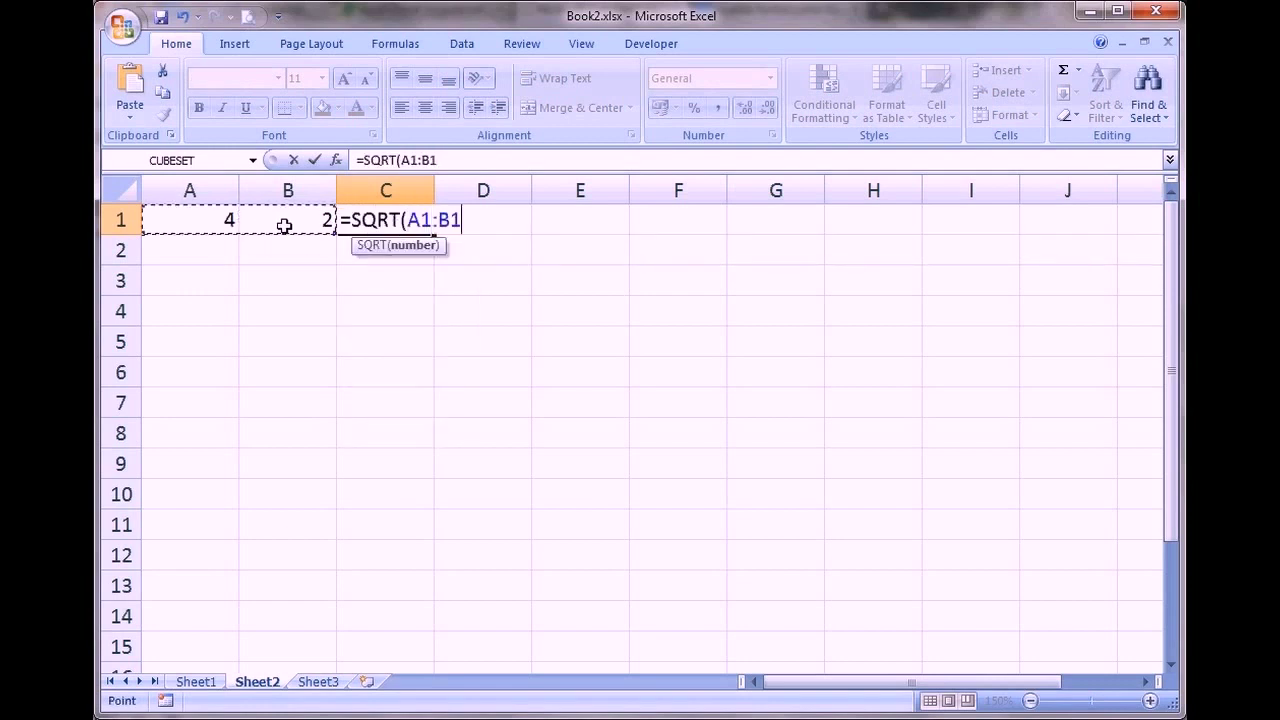
type(")")
key("Return")
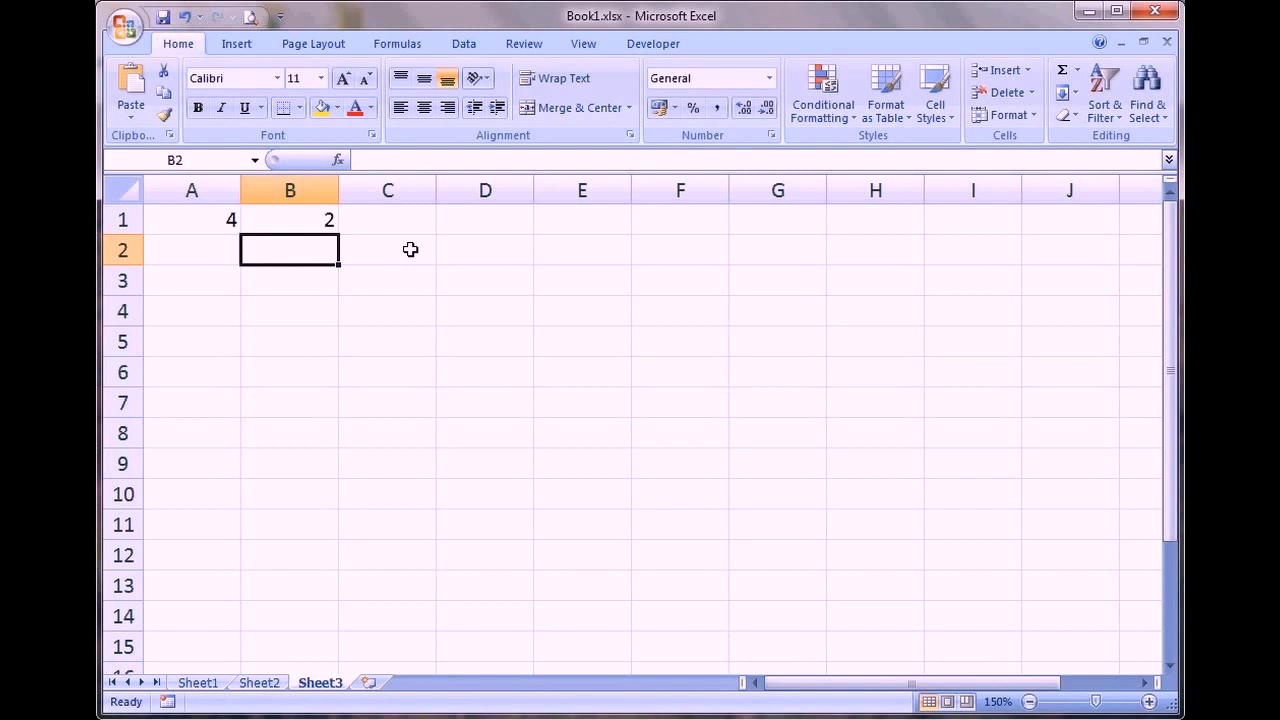
Enter =sum(1;2) in A2 of Sheet3 to add two constants given as separate arguments
left_click(228, 261)
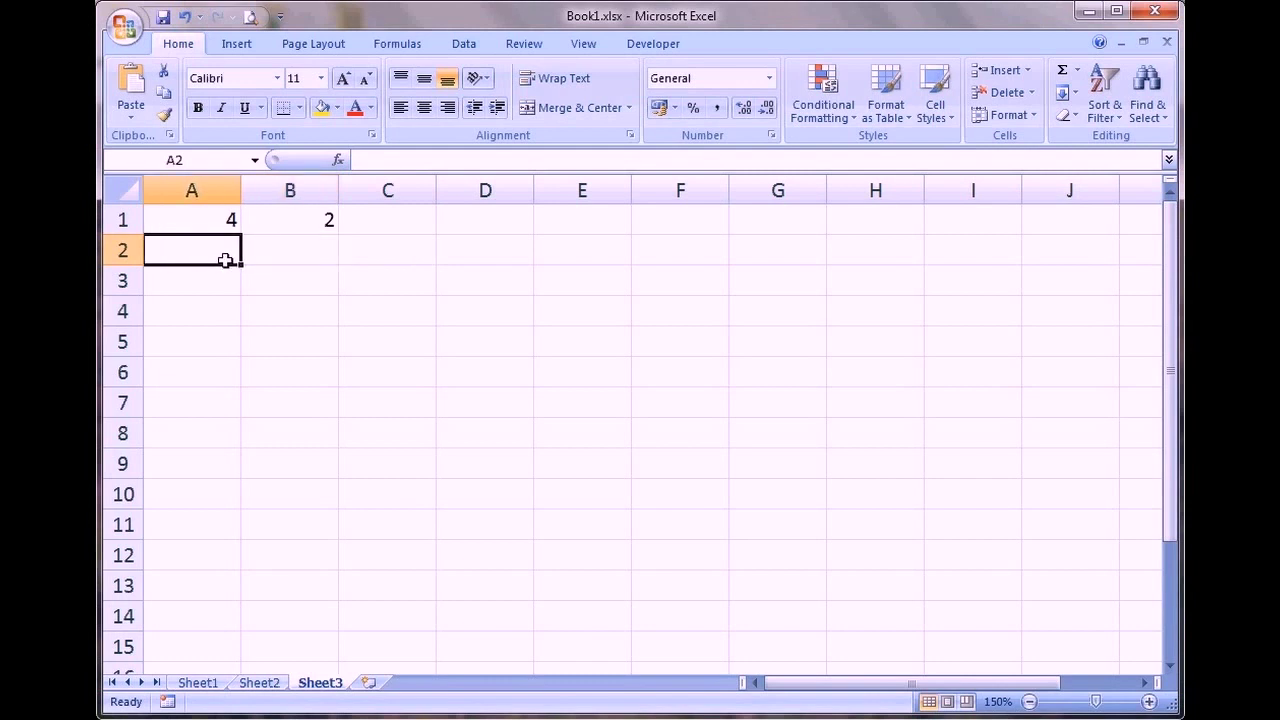
type("=s")
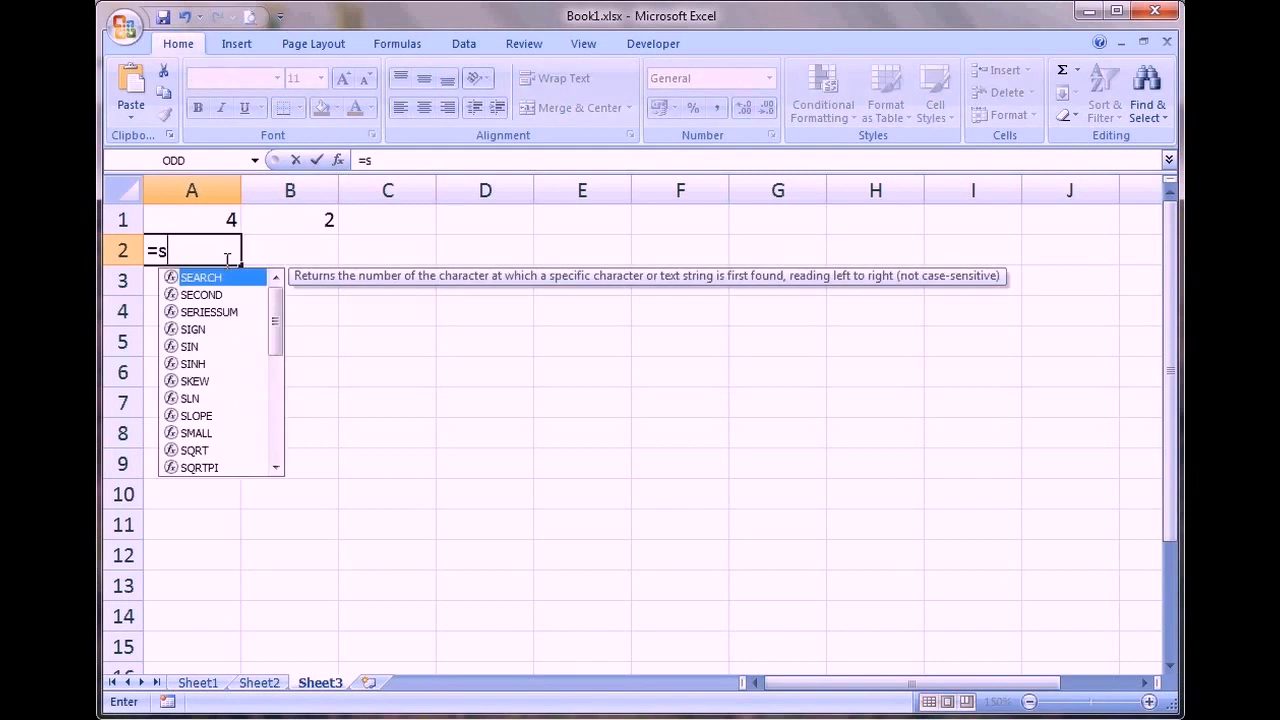
type("um(")
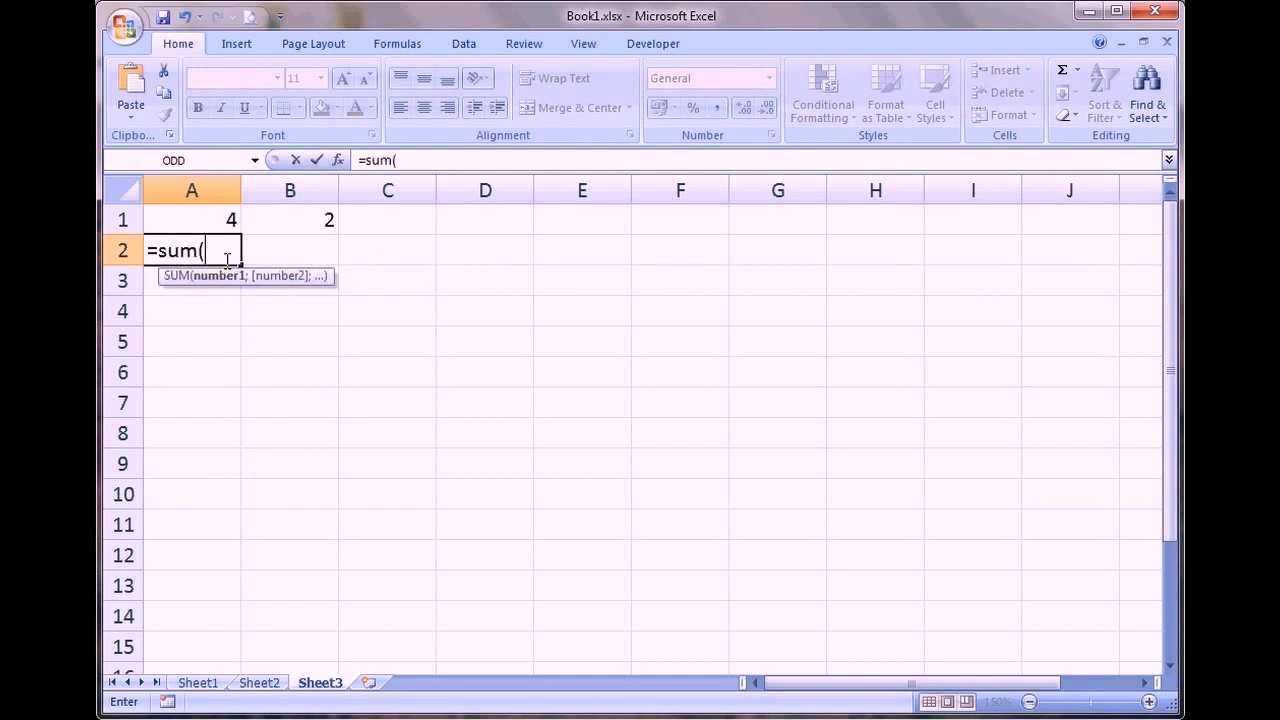
type("1;2)")
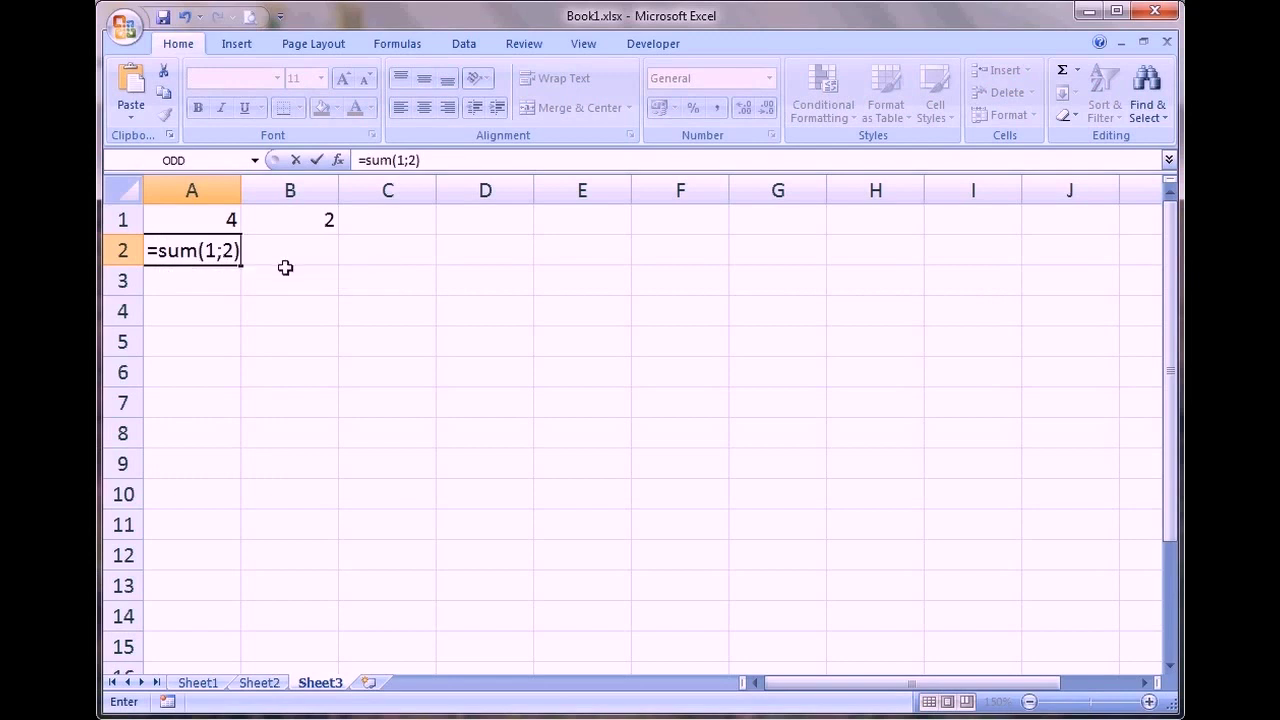
key("Return")
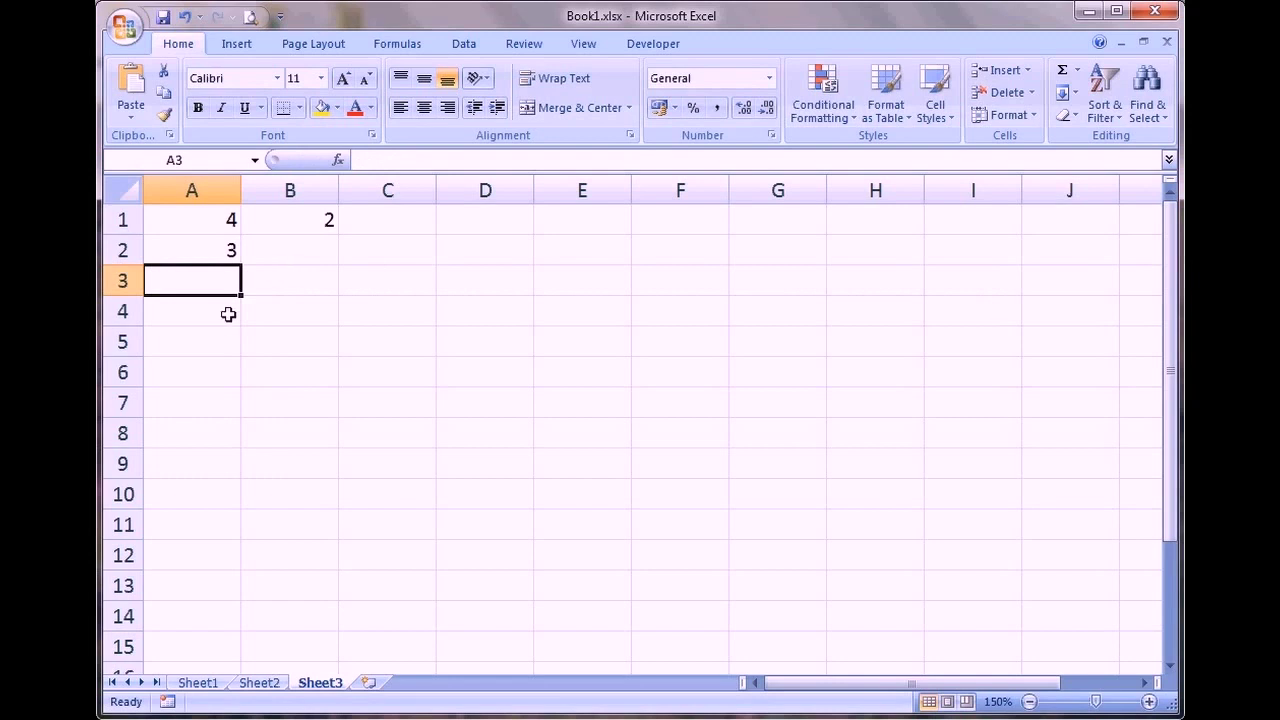
Enter the numbers 3 in A3 and 4 in B3
type("3")
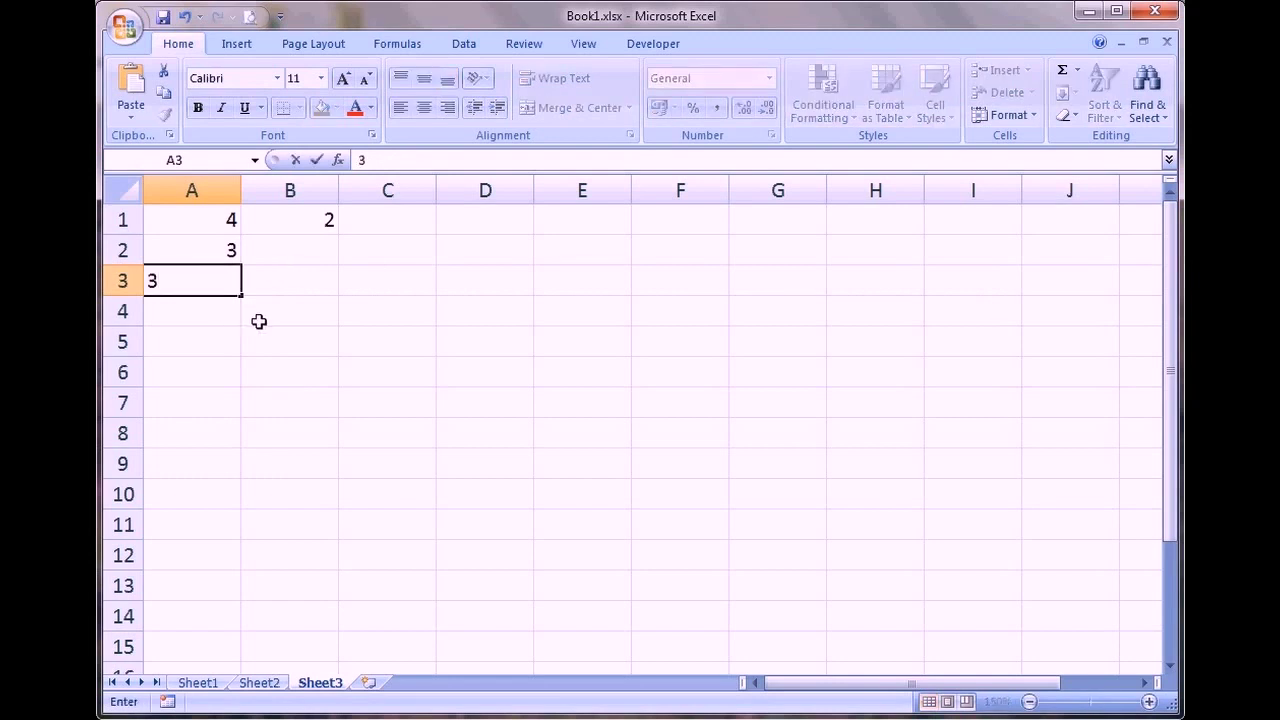
left_click(280, 289)
type("4")
Enter =SUM(A3;B3) in C3 to add the two cells as separate arguments
left_click(427, 282)
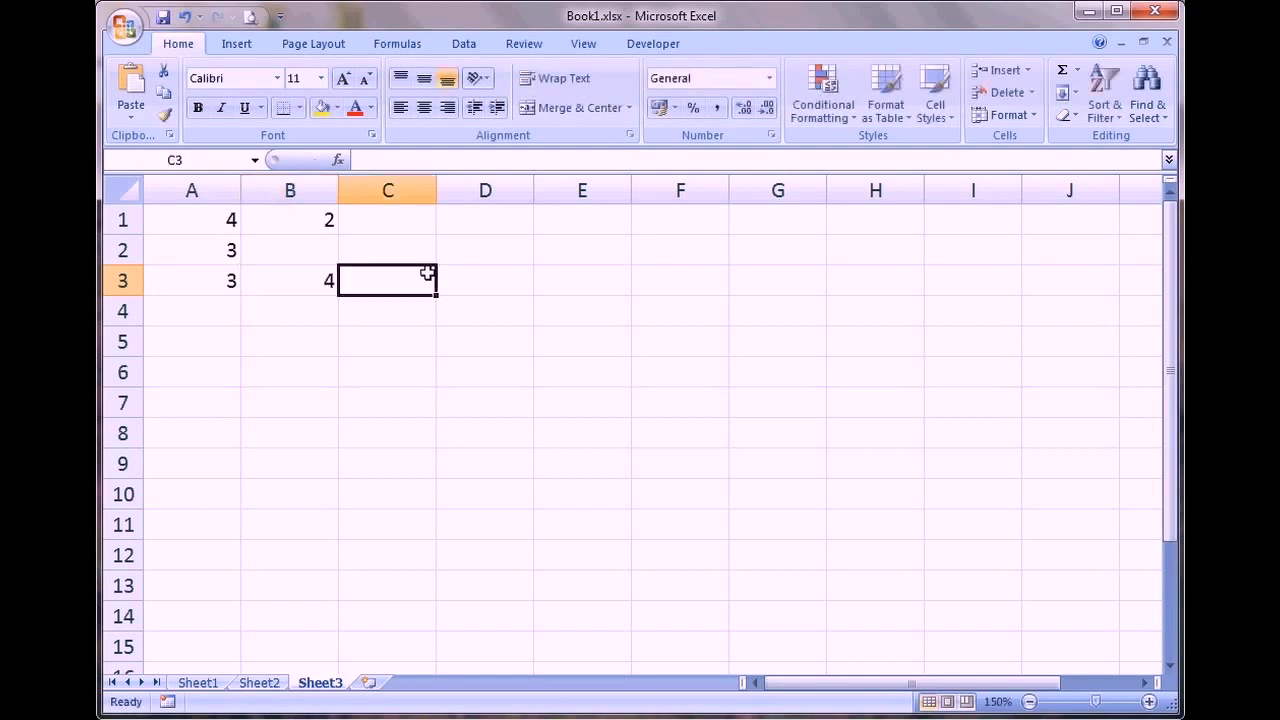
type("=sum")
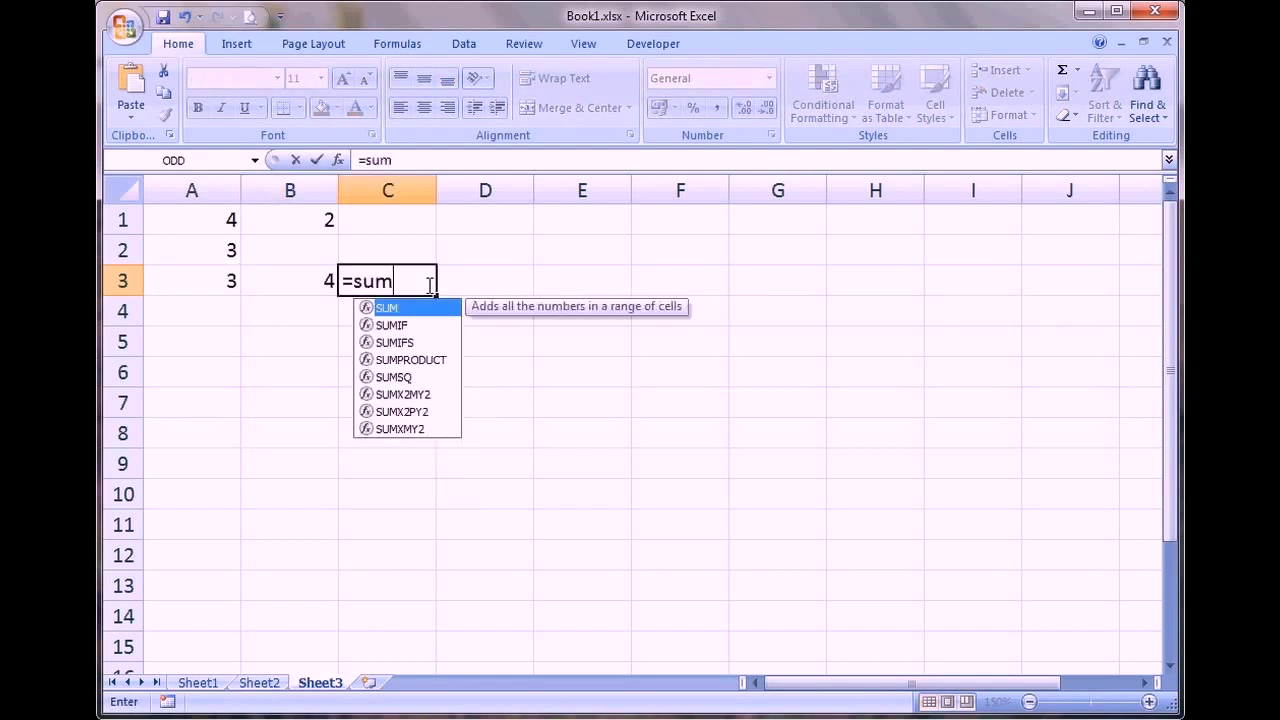
key("Tab")
left_click(213, 280)
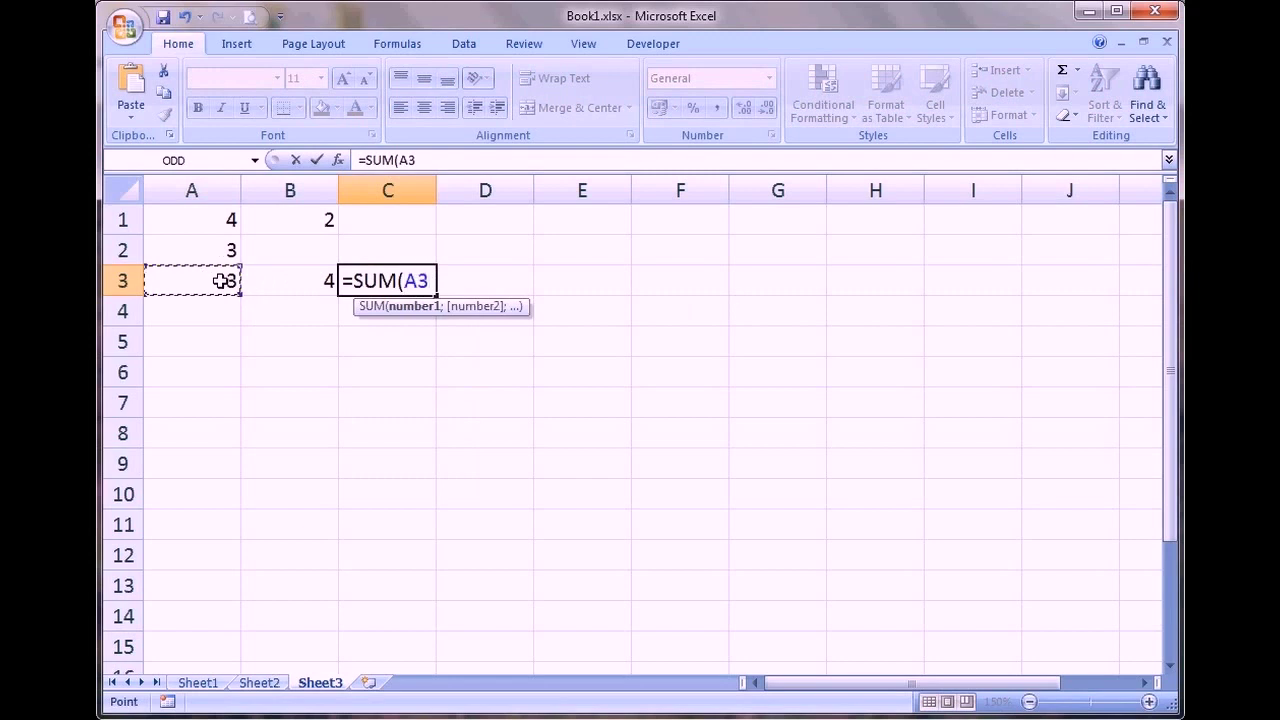
type(";")
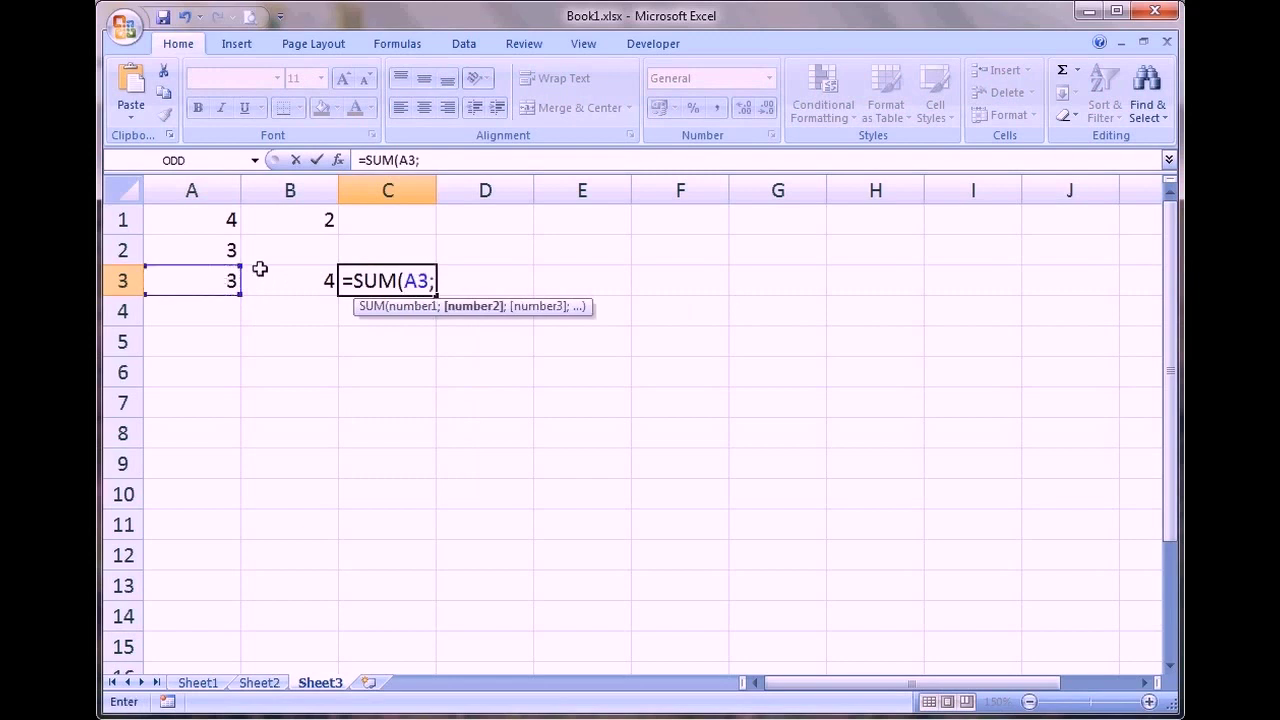
left_click(294, 278)
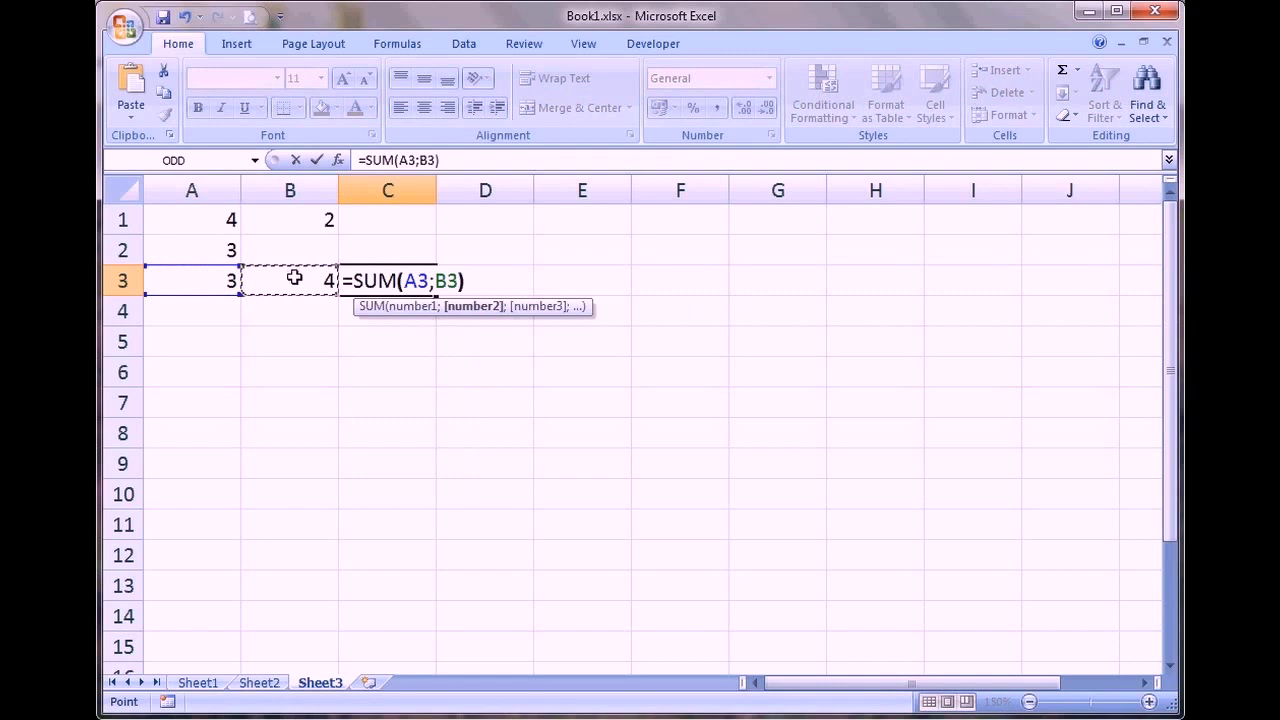
type(")")
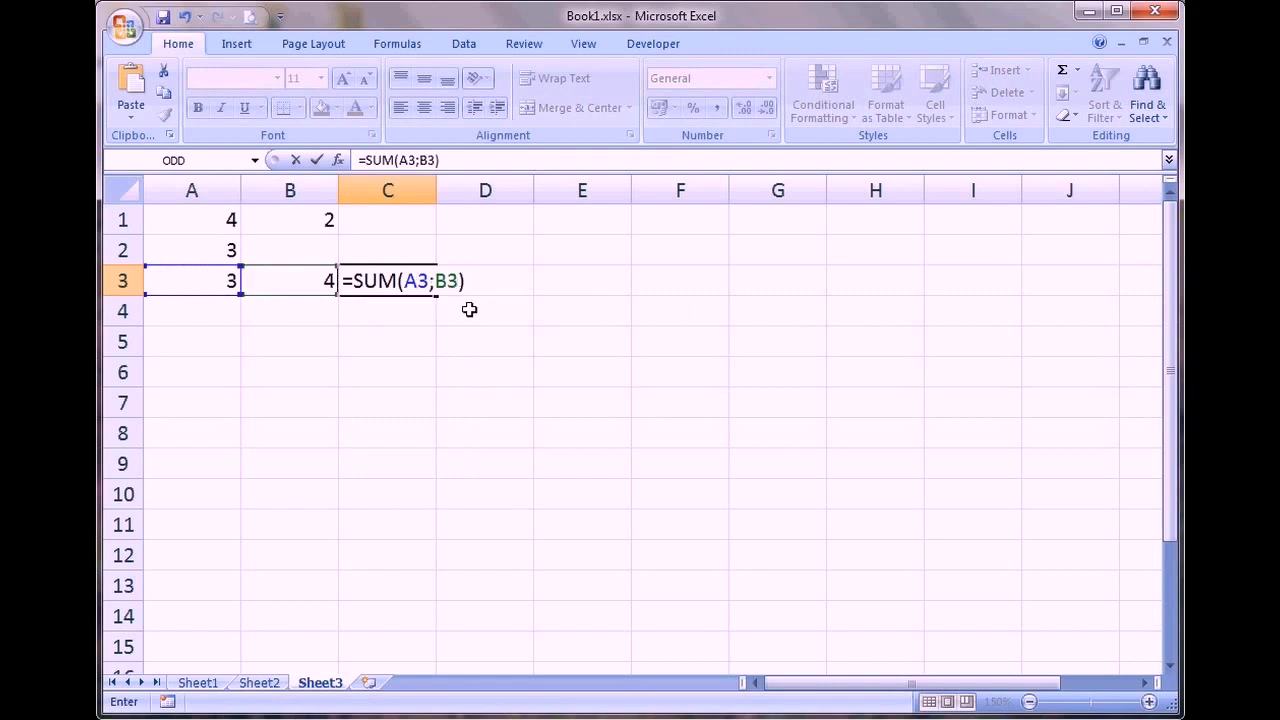
key("Return")
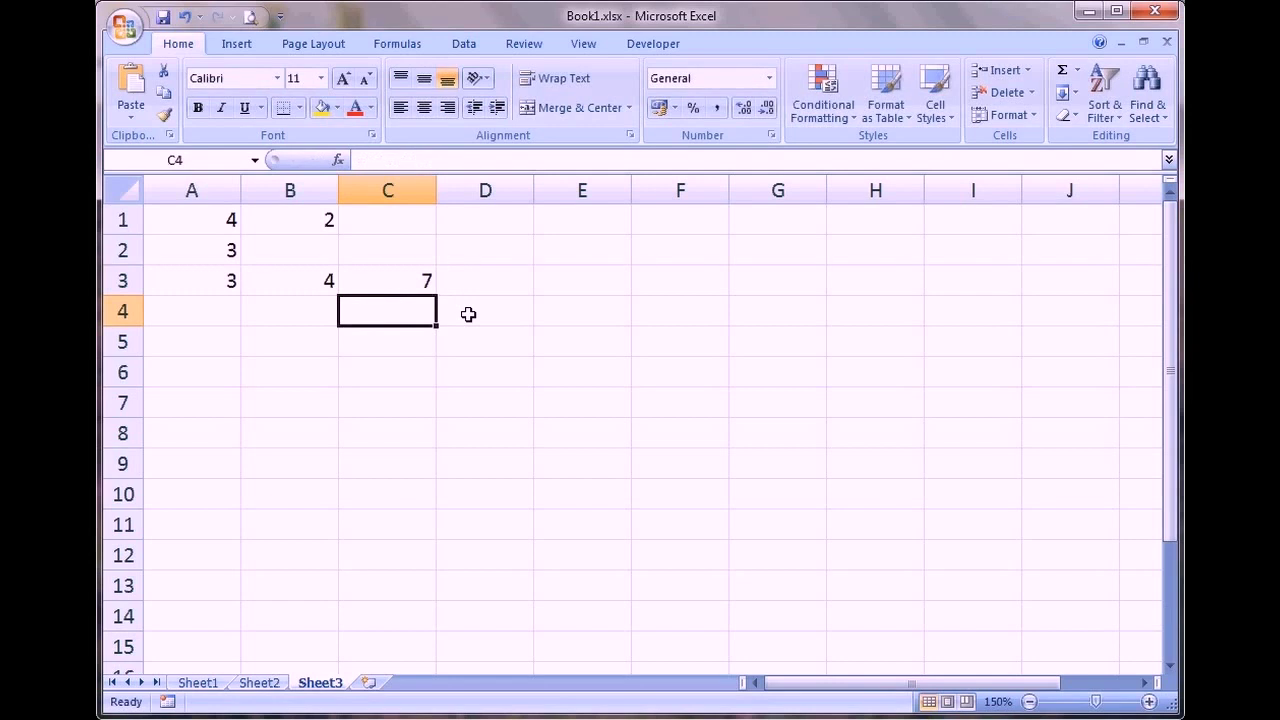
Fill the B5:C6 block with numbers: 2 in B5, 3 in C5, 5 in B6 and 1 in C6
key("Left")
key("Left")
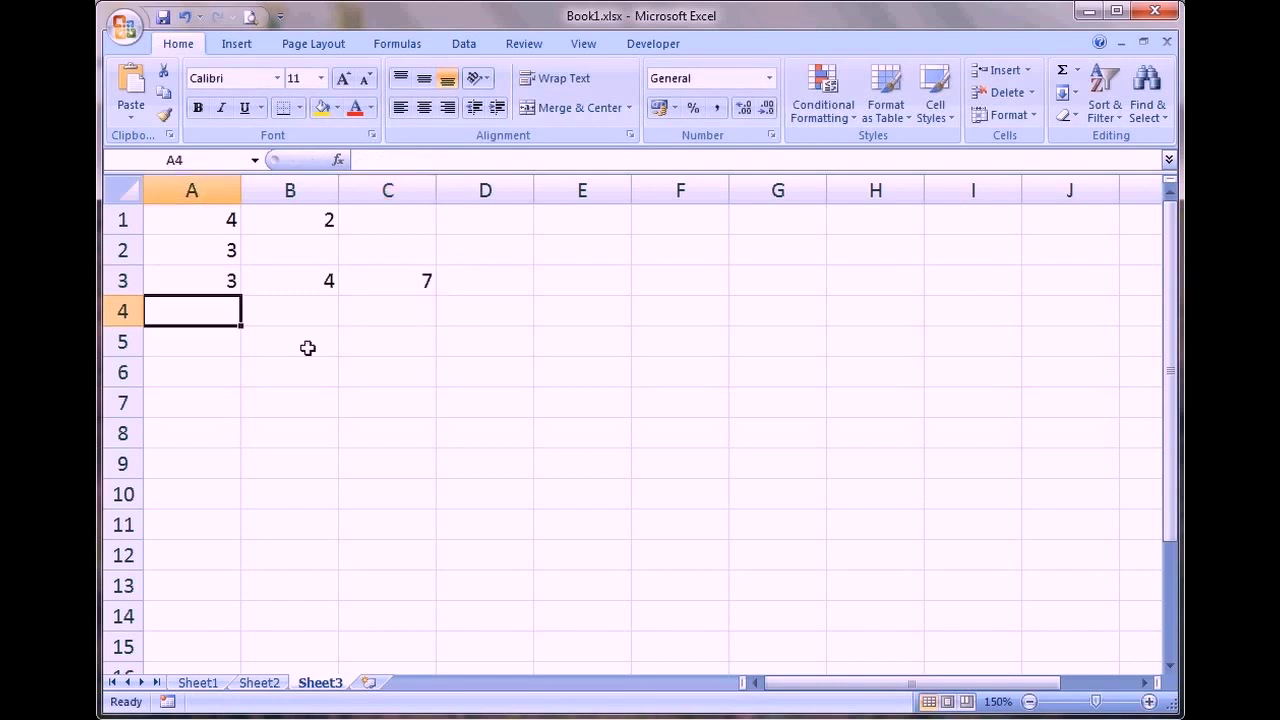
left_click(308, 347)
type("2")
left_click(346, 343)
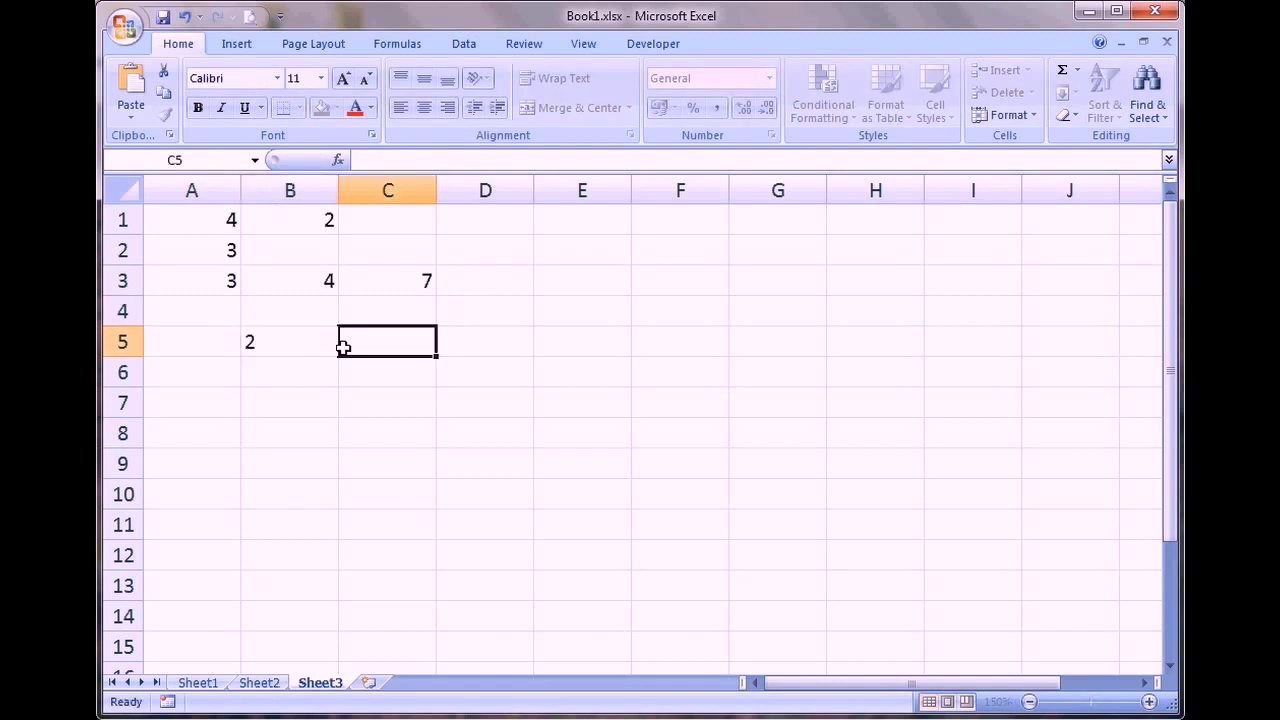
type("3")
left_click(308, 365)
type("5")
left_click(378, 365)
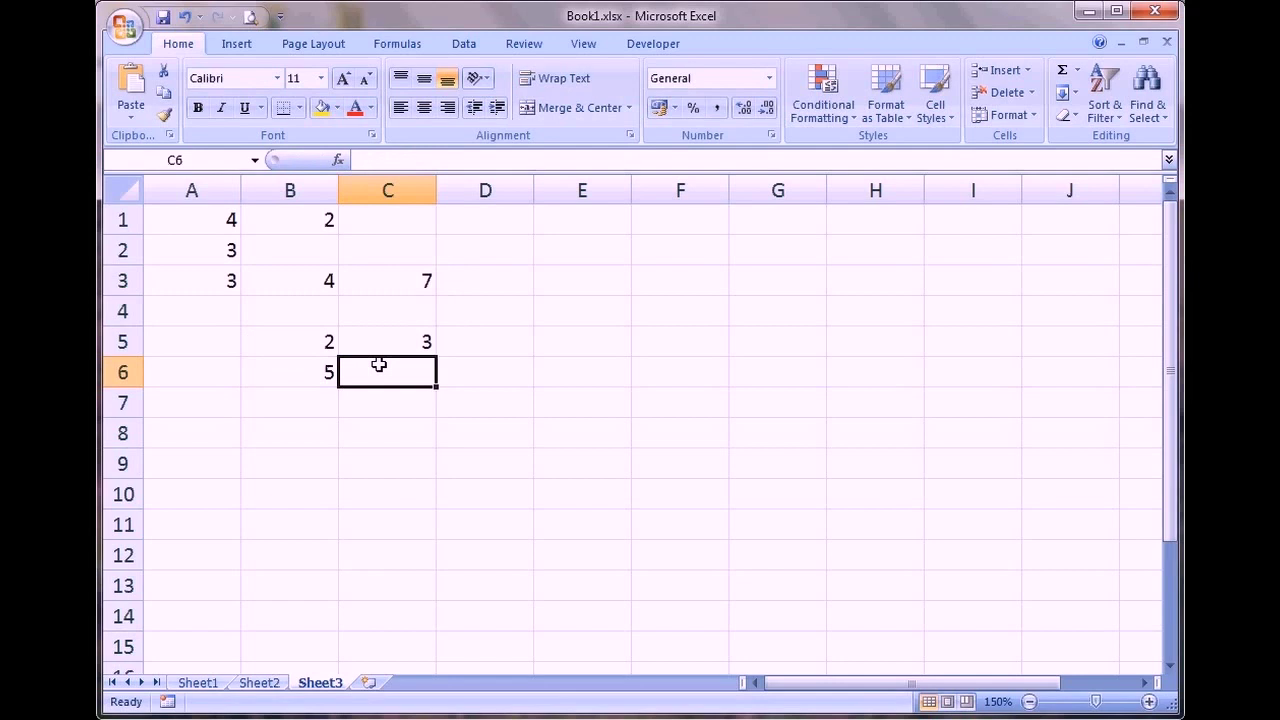
type("2")
key("BackSpace")
type("1")
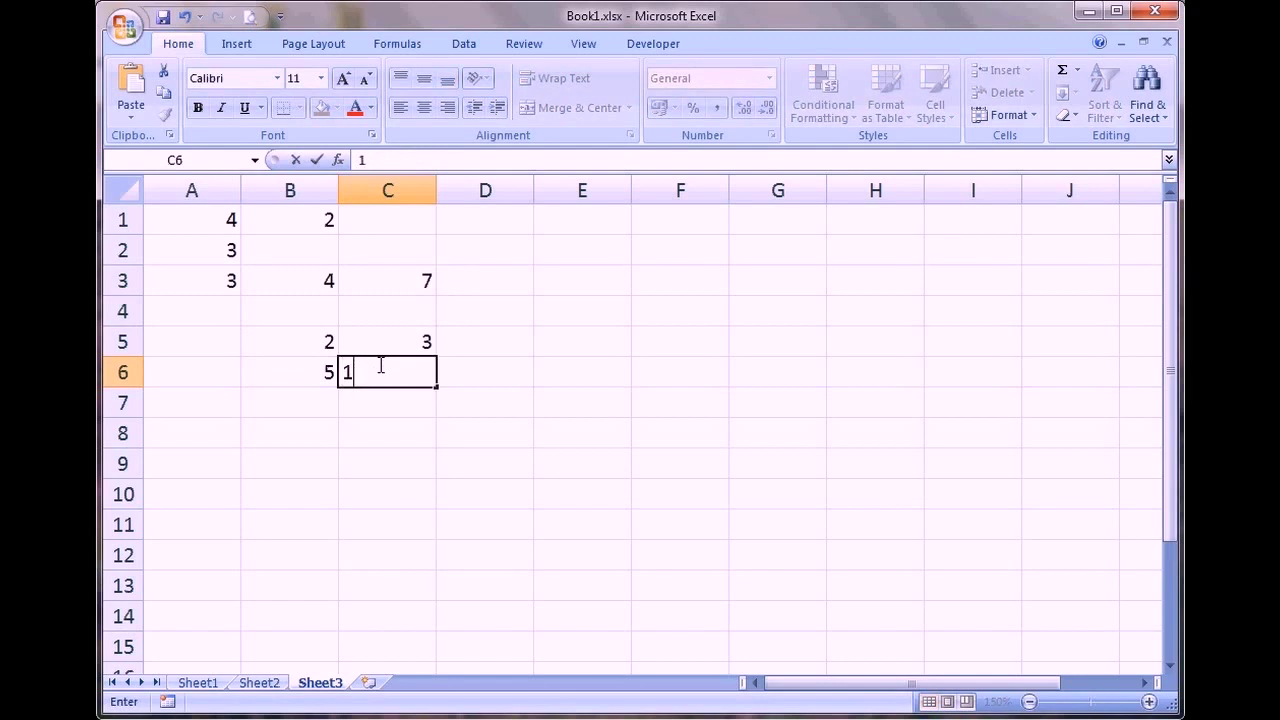
Enter =SUM(B5:C6) in C7 to add the whole number block as a single range argument
left_click(379, 401)
type("=")
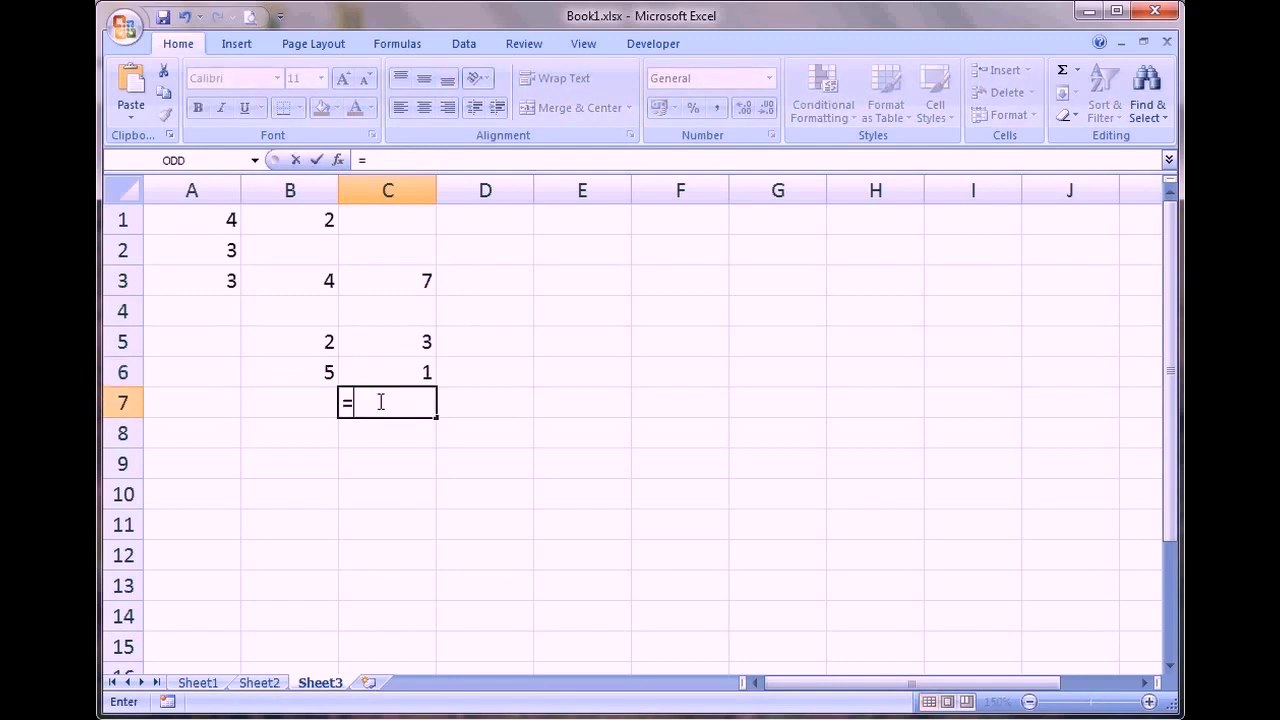
type("sum")
key("Tab")
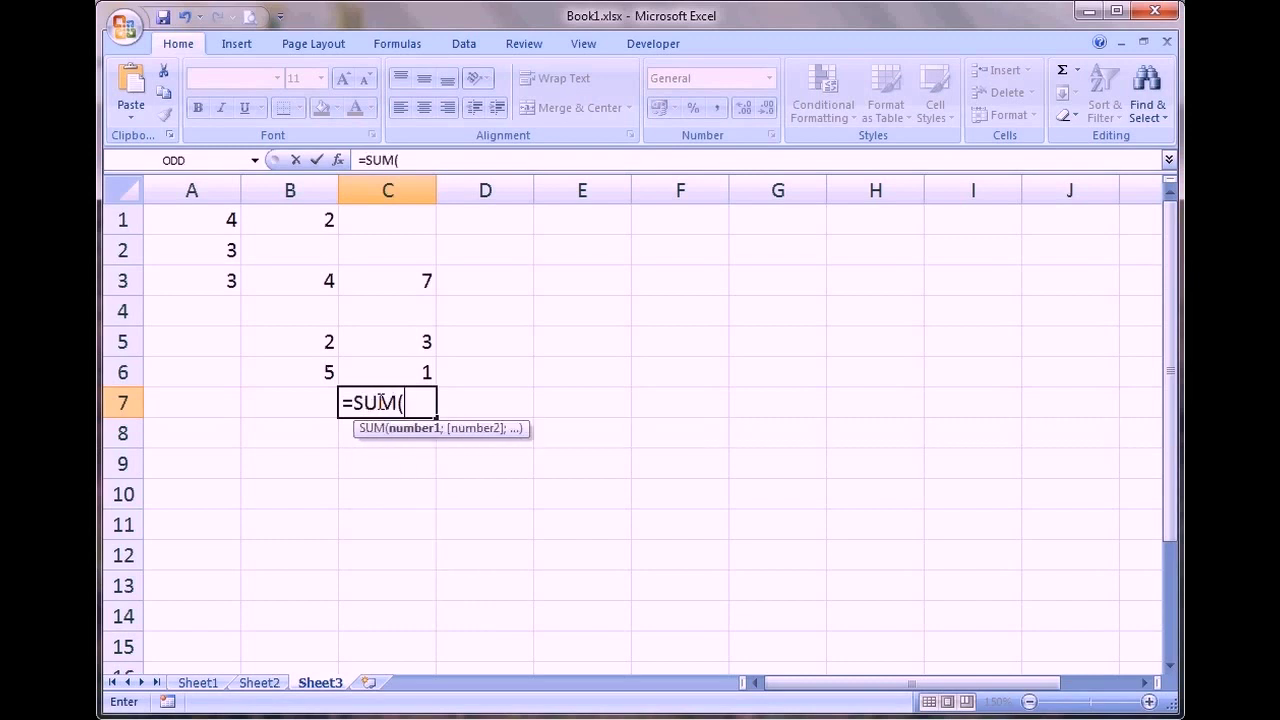
left_click_drag(323, 341, 425, 371)
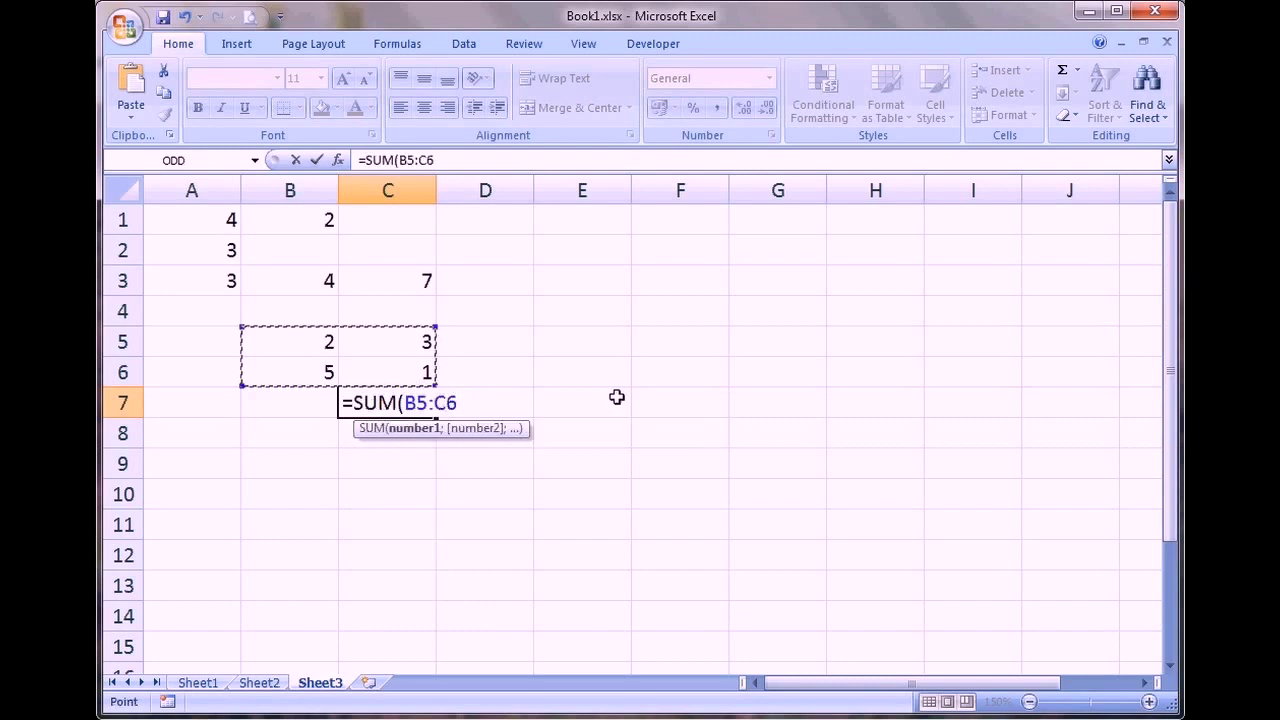
type(")")
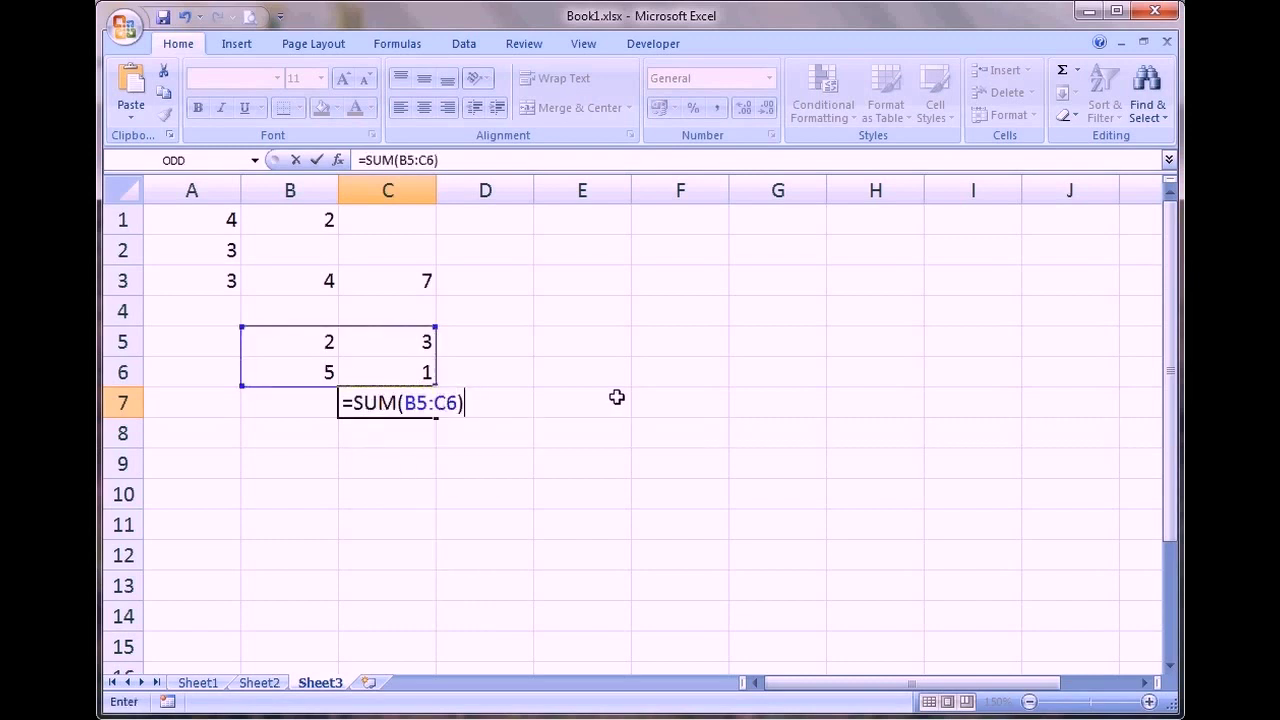
key("Return")
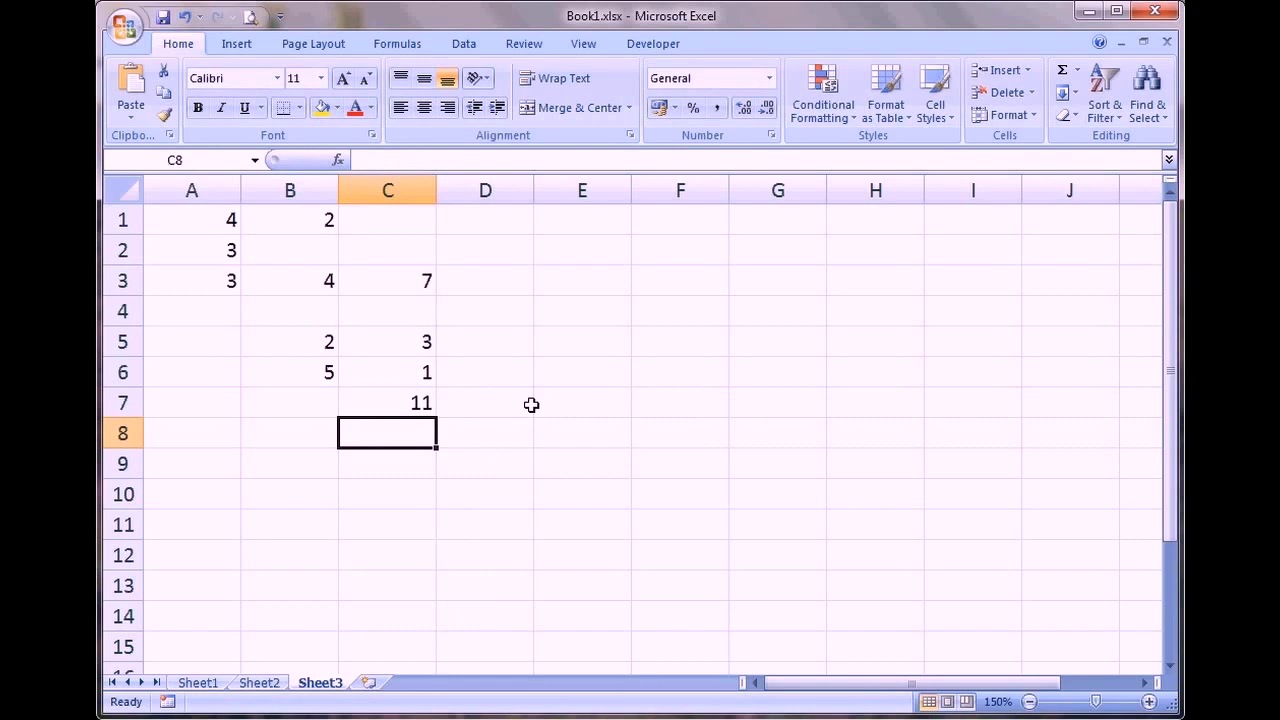
Enter the numbers 1 in E5 and 2 in F5
left_click(566, 341)
type("1")
left_click(665, 337)
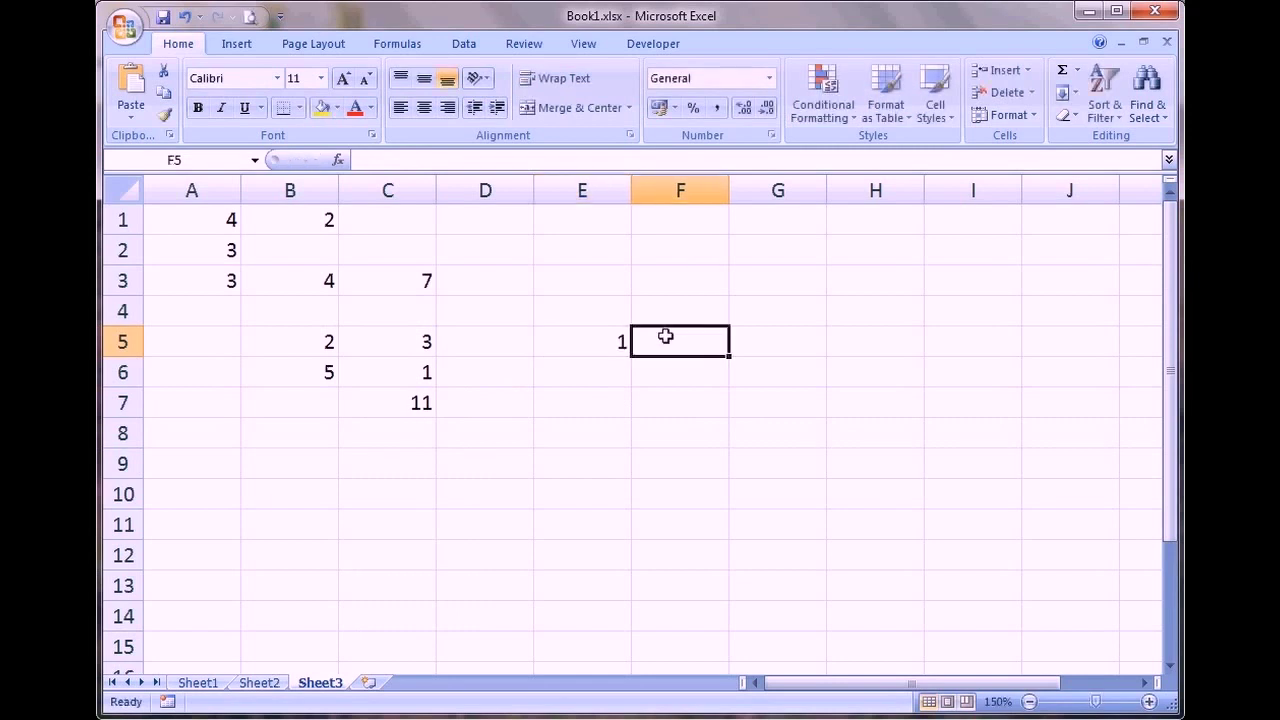
type("2")
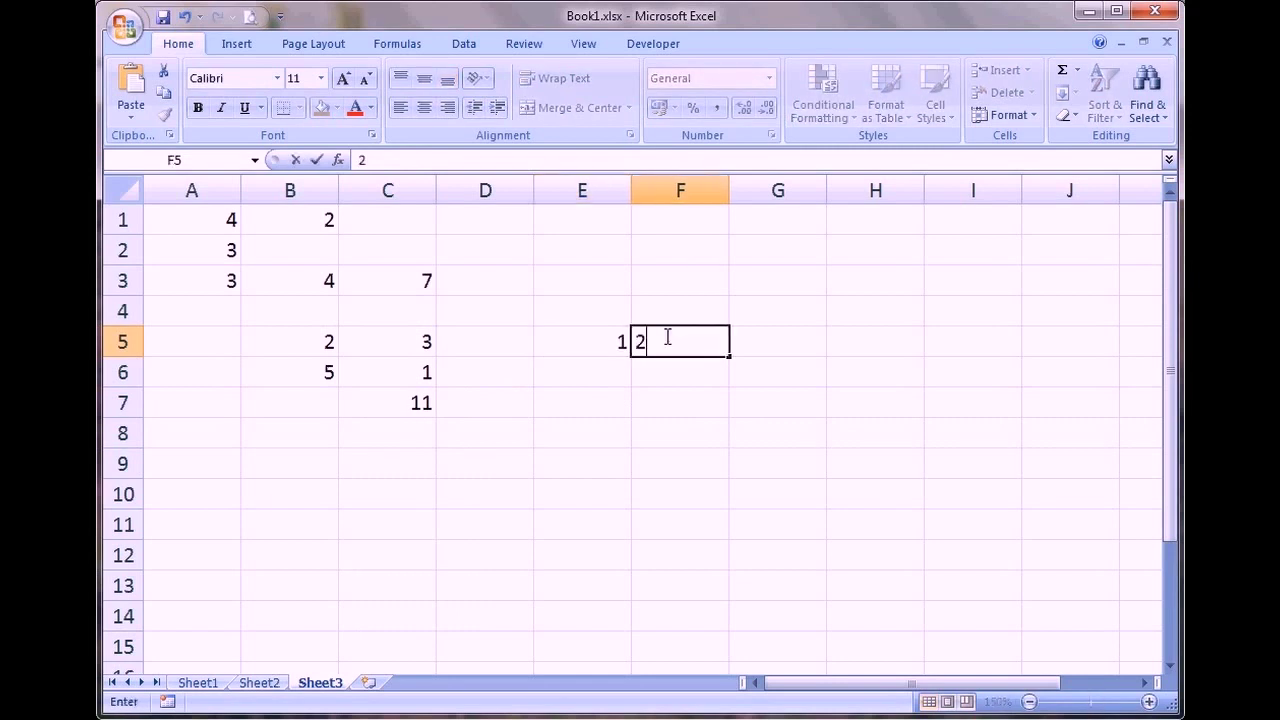
left_click(608, 378)
Enter =sum(B5:C6;E5:F5) in E7 to add two separate ranges
left_click(609, 400)
type("=")
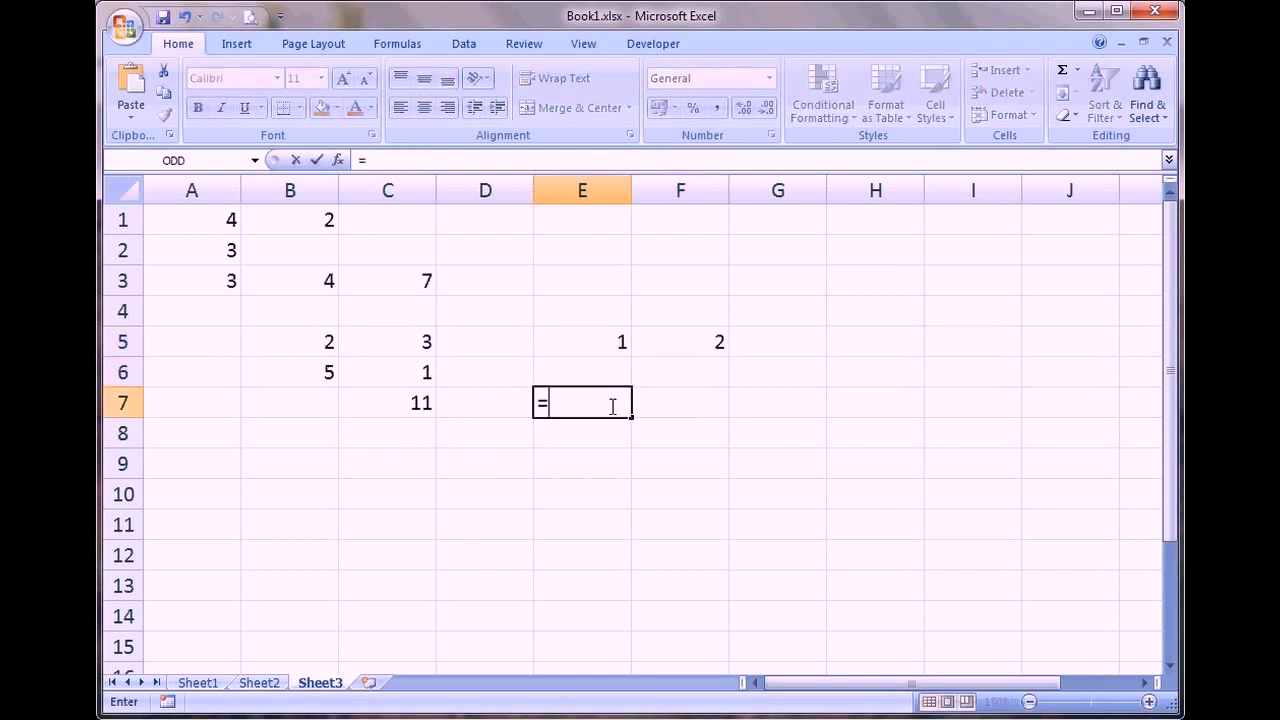
type("sum")
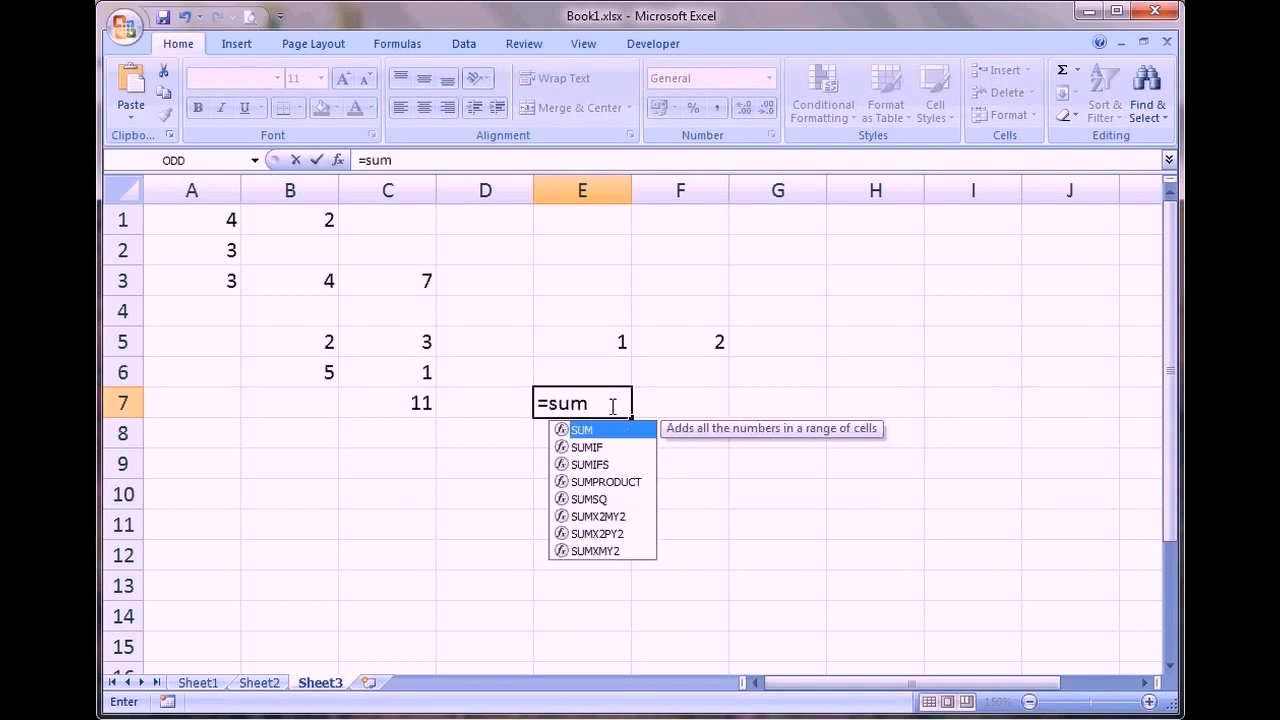
type("(")
left_click_drag(320, 340, 438, 372)
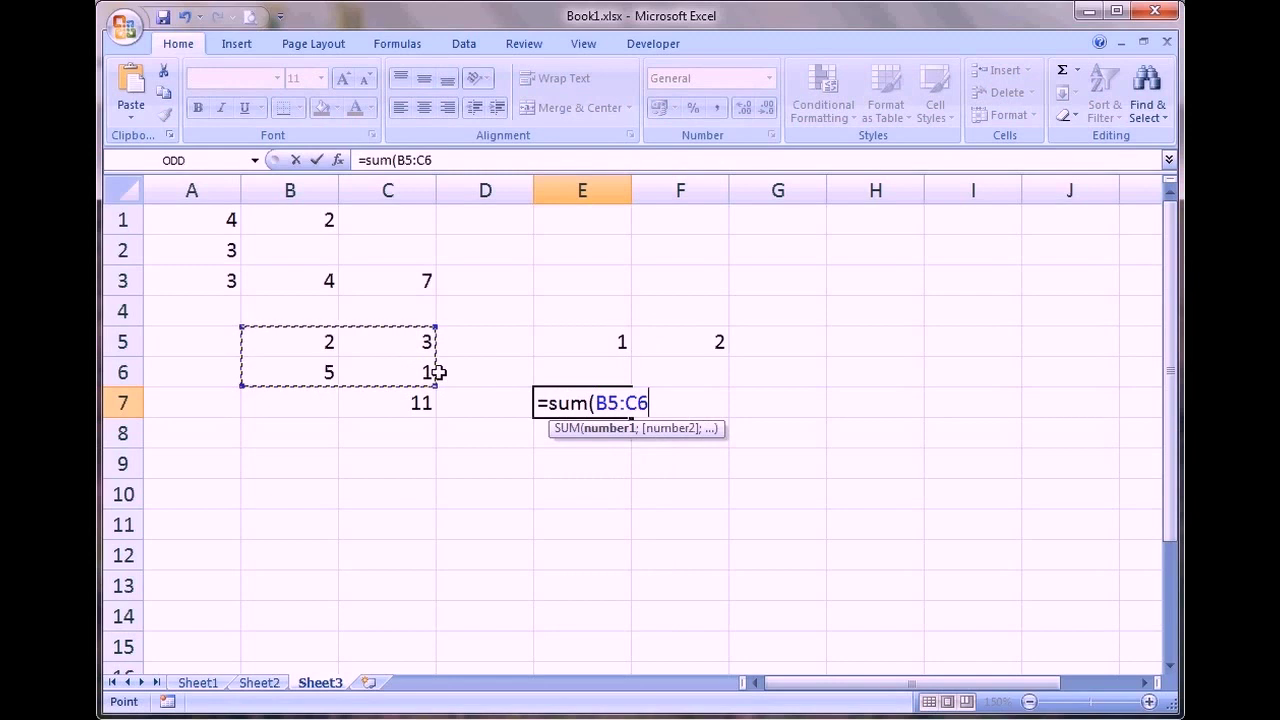
type(";")
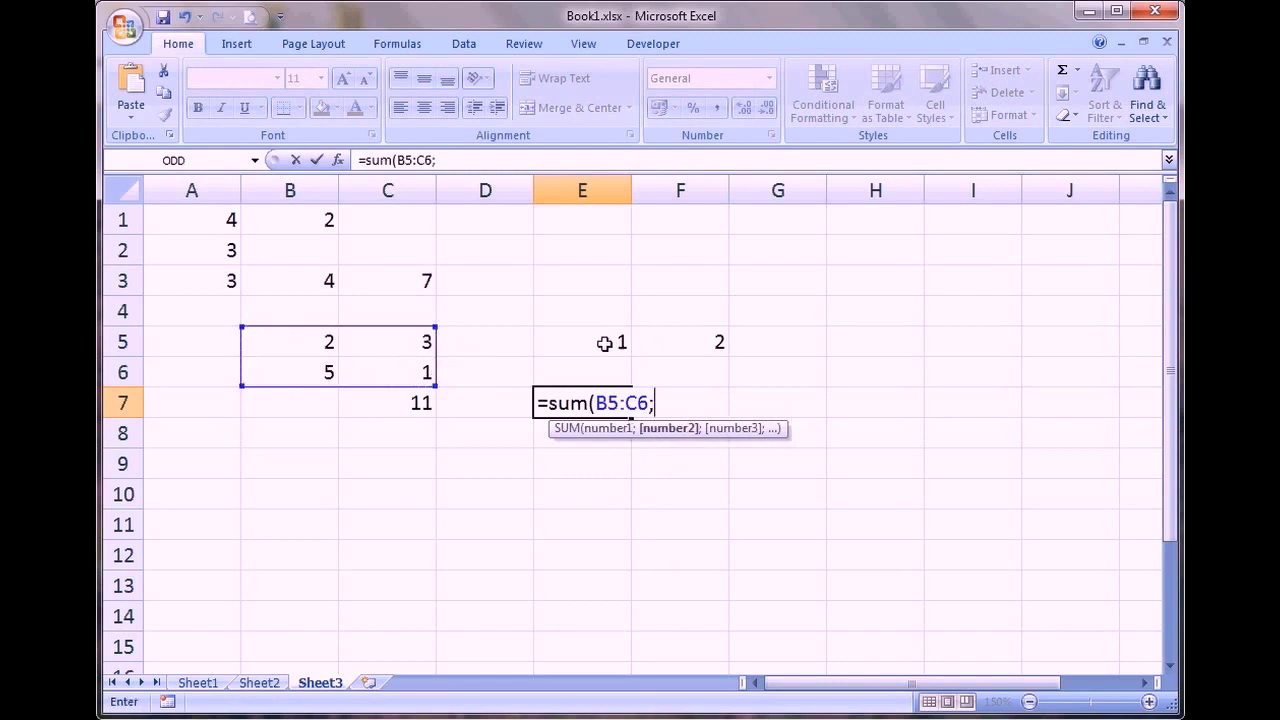
left_click_drag(594, 338, 720, 338)
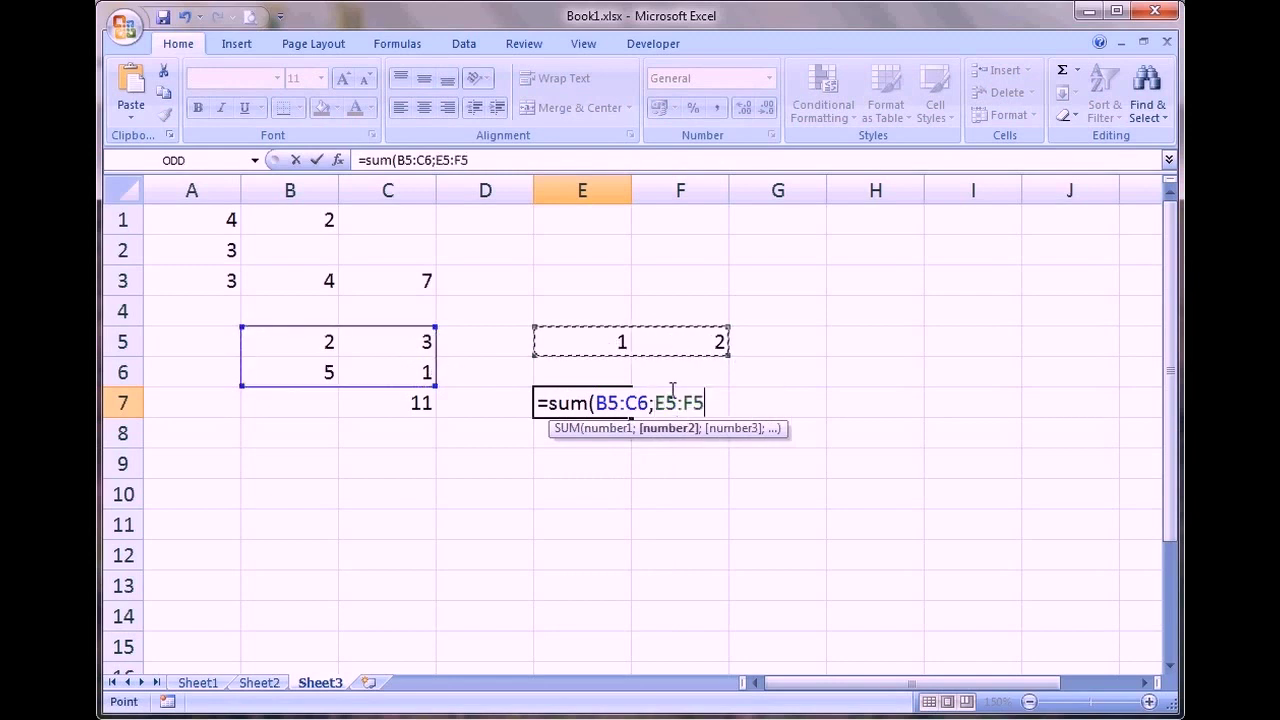
type(")")
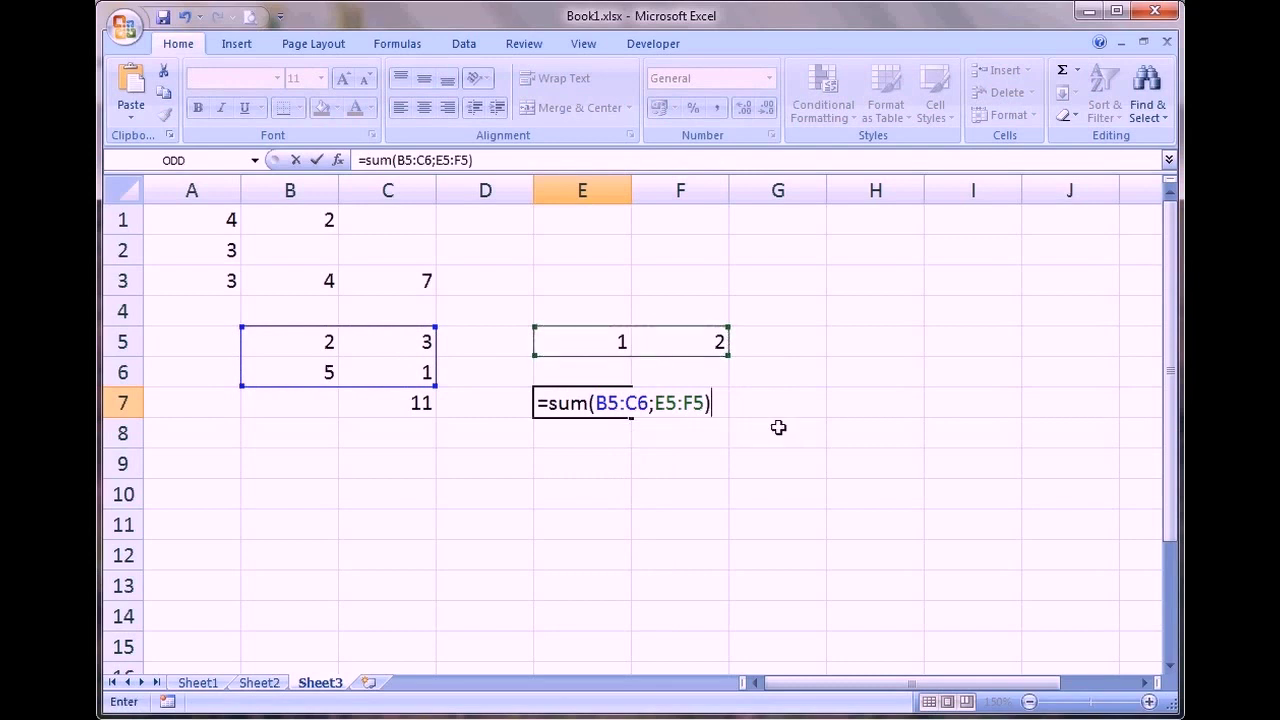
key("Return")
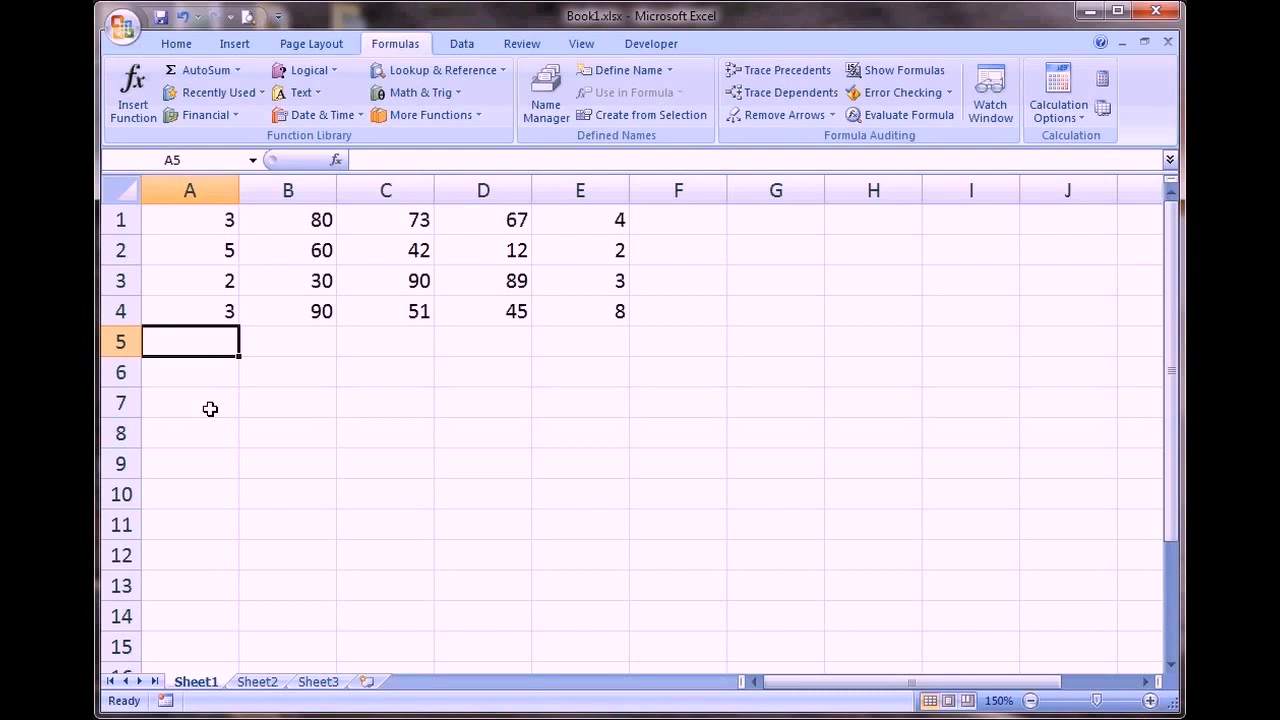
Enter =SUM(A1:A4) manually in A5 of Sheet1 to total the numbers in column A
left_click(178, 44)
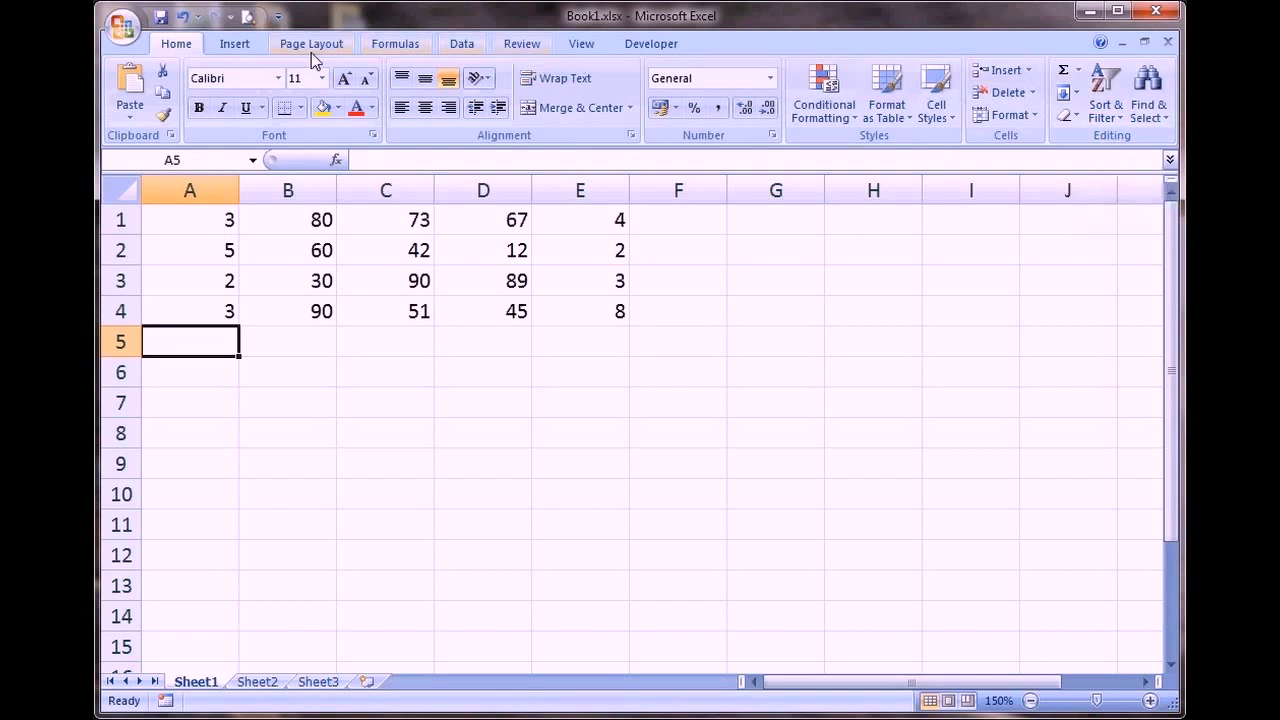
left_click(407, 46)
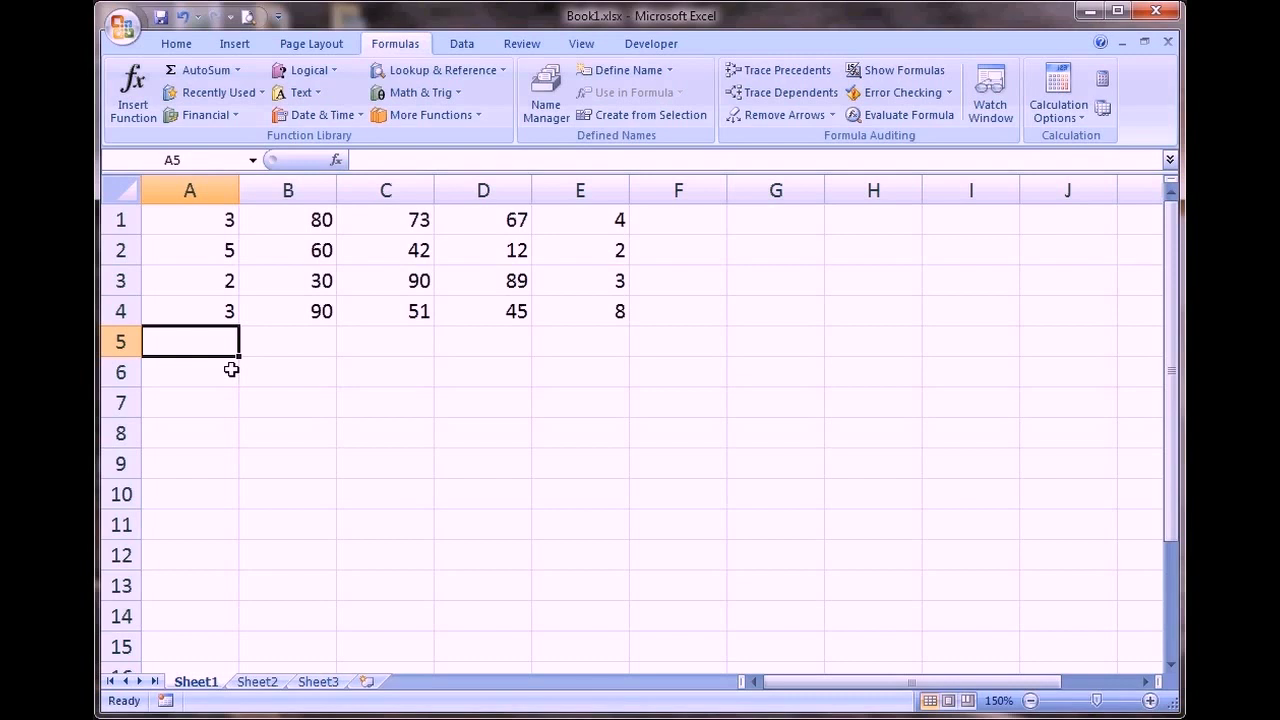
type("=sum")
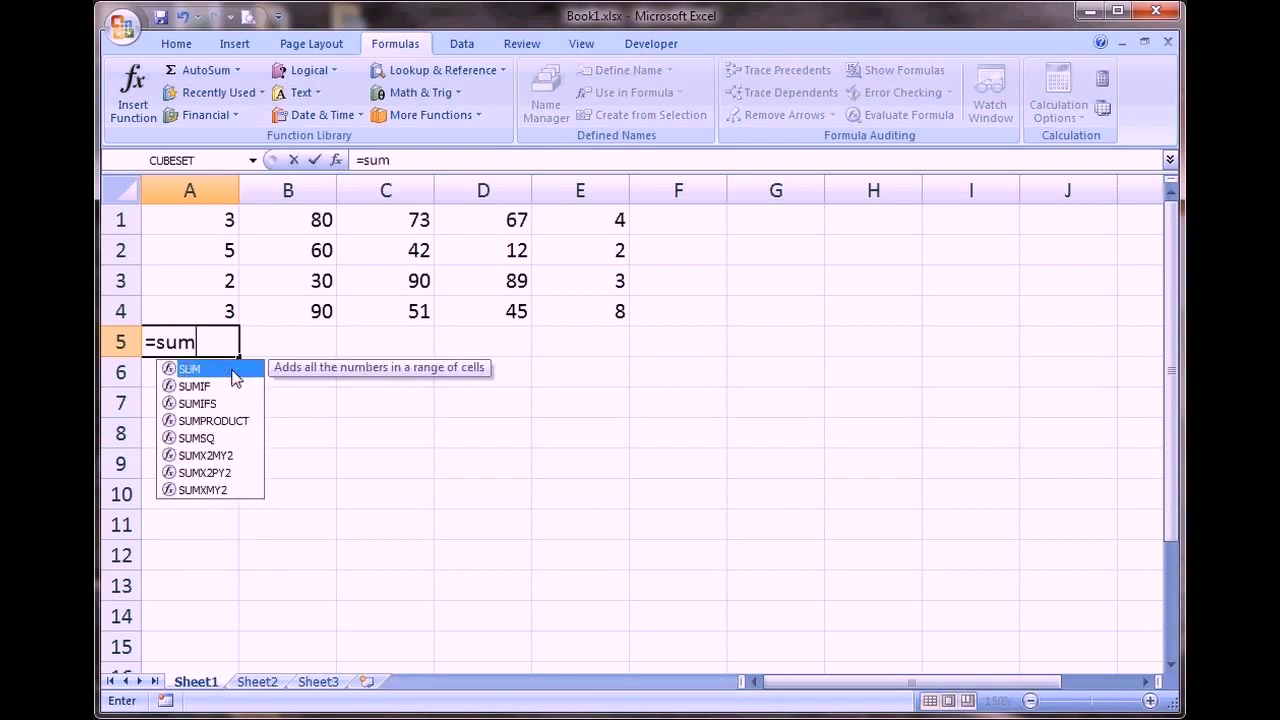
double_click(235, 378)
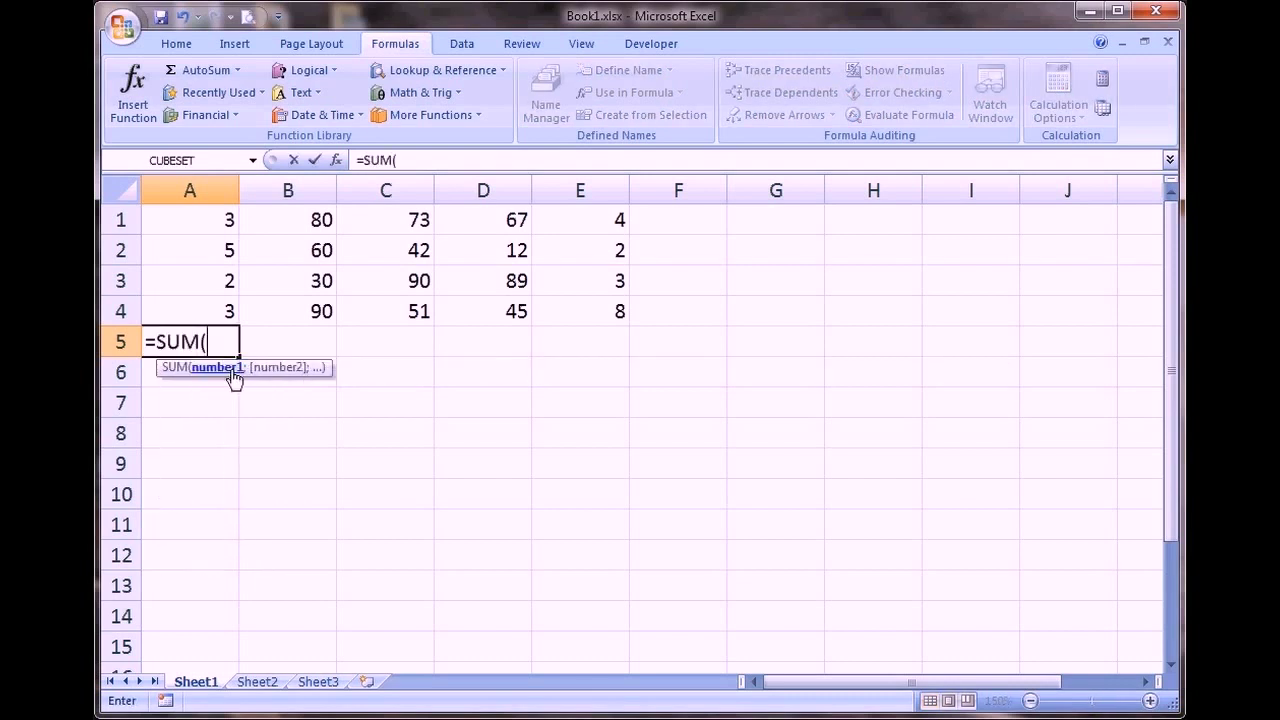
left_click_drag(212, 217, 209, 312)
type(")")
key("Return")
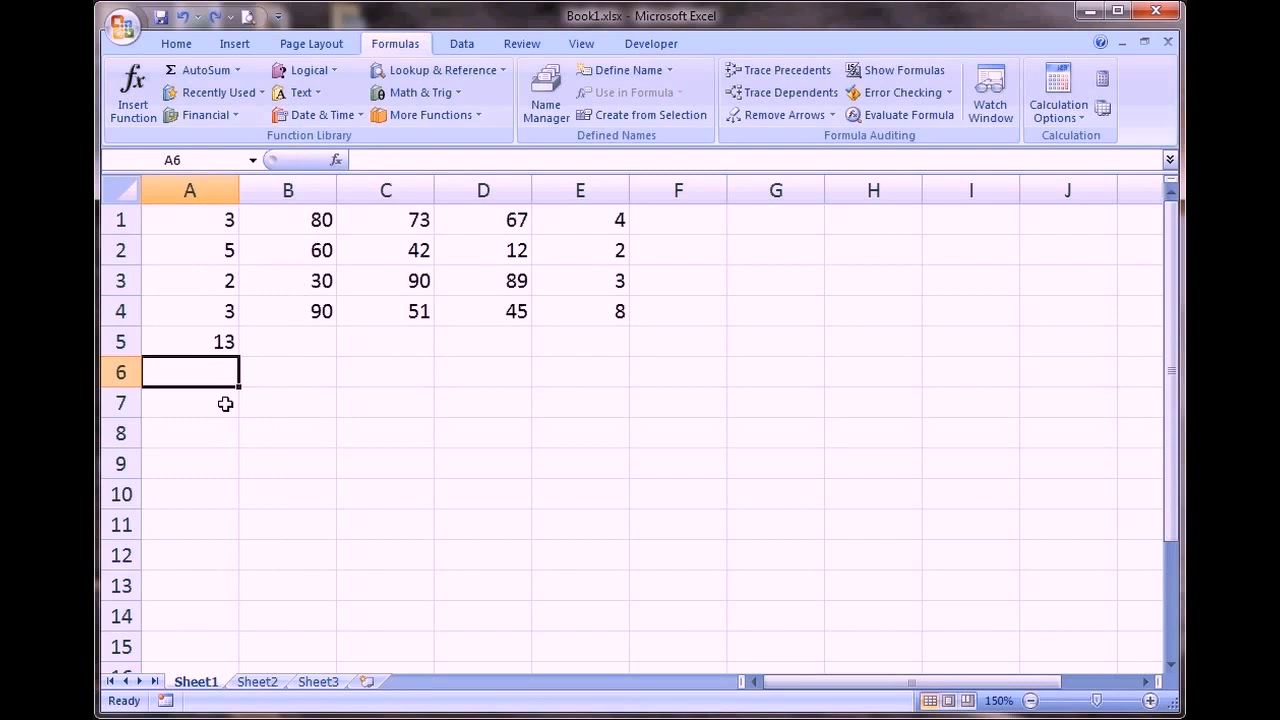
Clear A5 and use AutoSum there to total A1:A4
left_click(221, 343)
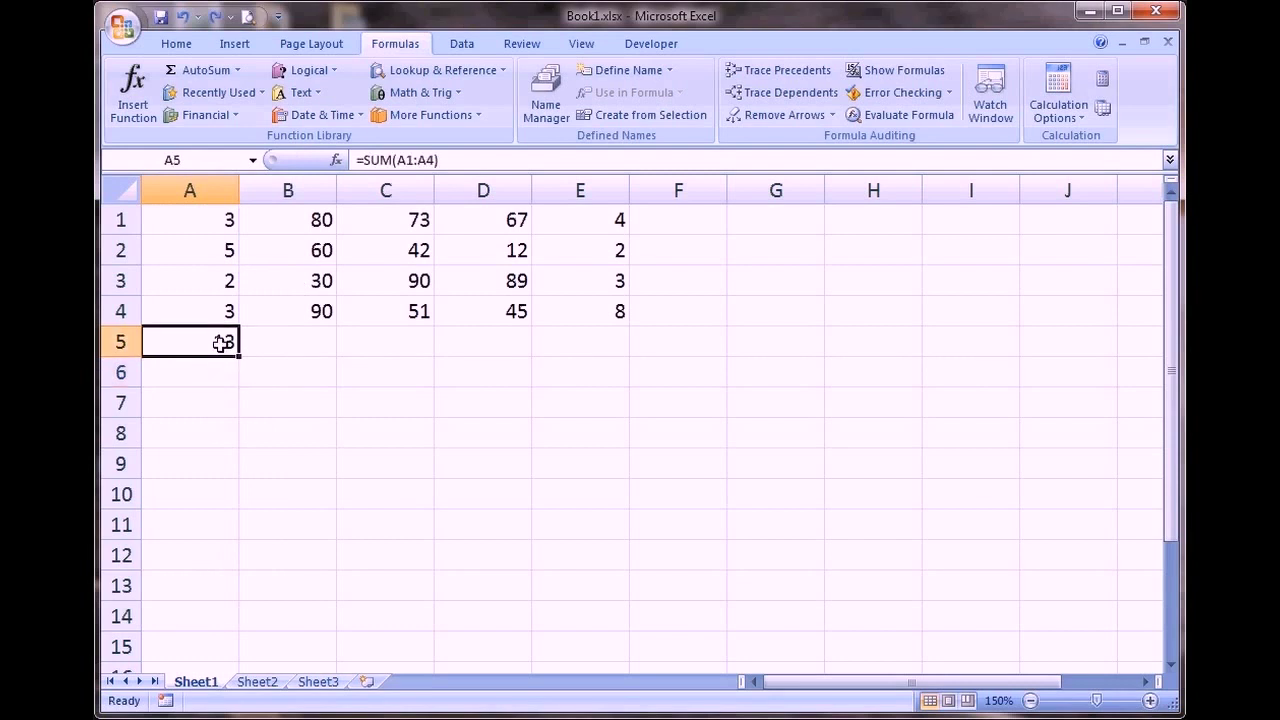
key("Delete")
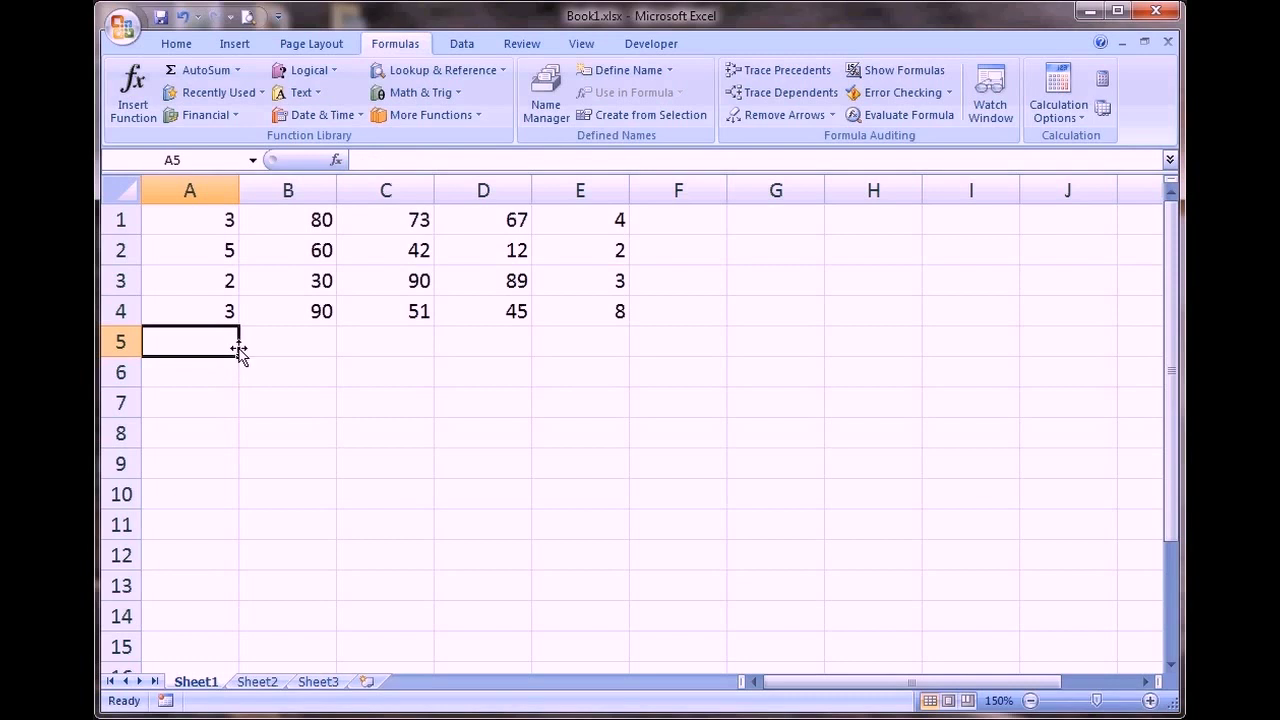
left_click(199, 78)
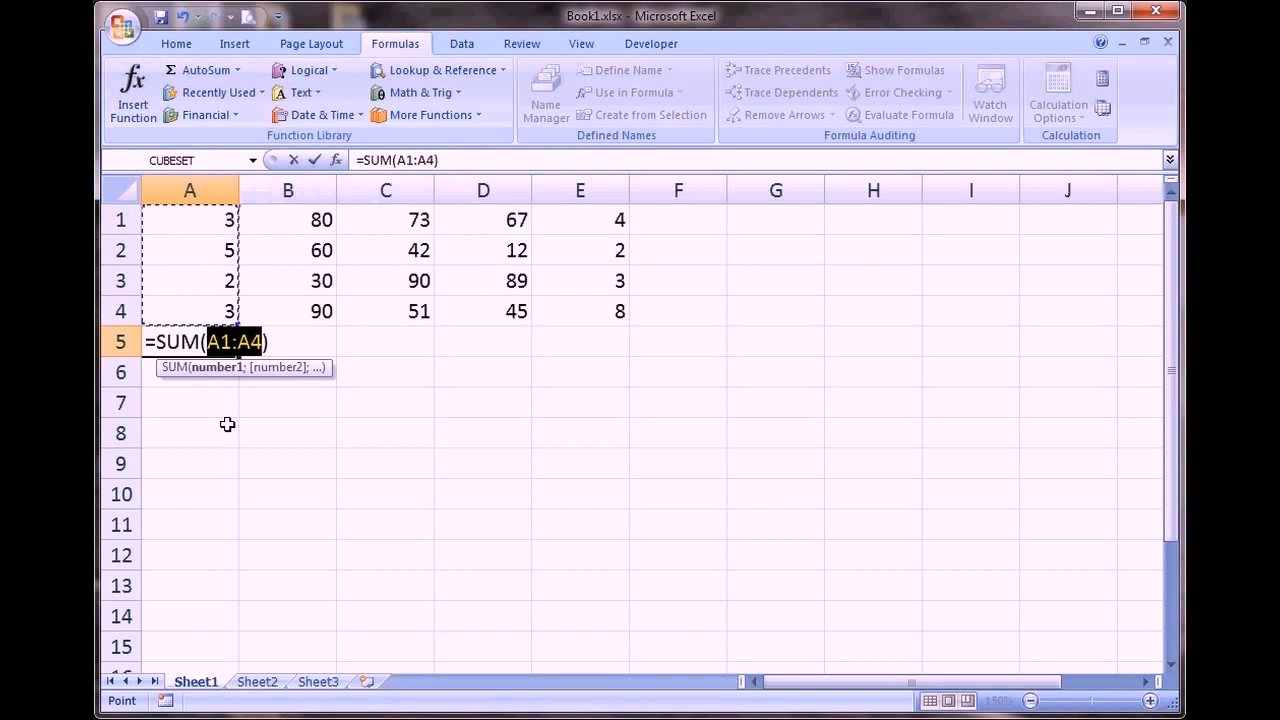
key("Return")
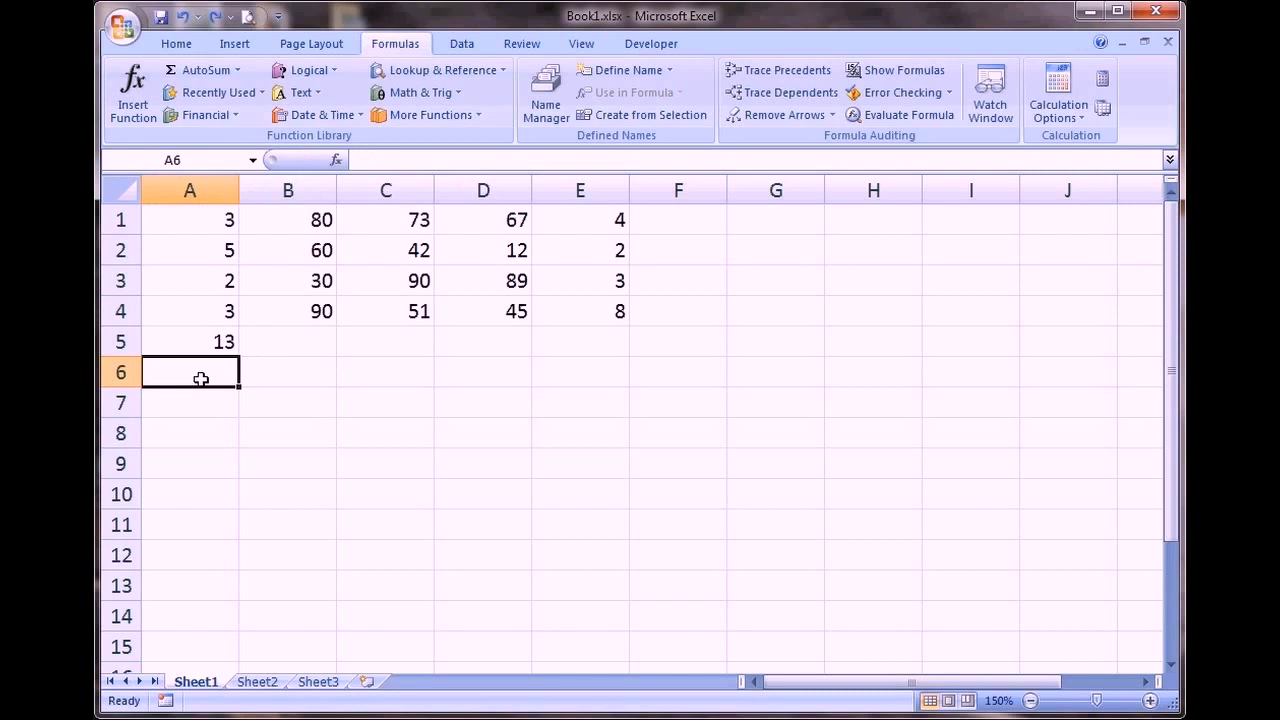
Try clearing A5 and totalling columns A to E at once with AutoSum in A5:E5, and undo back to the single total in A5
left_click(212, 342)
key("Delete")
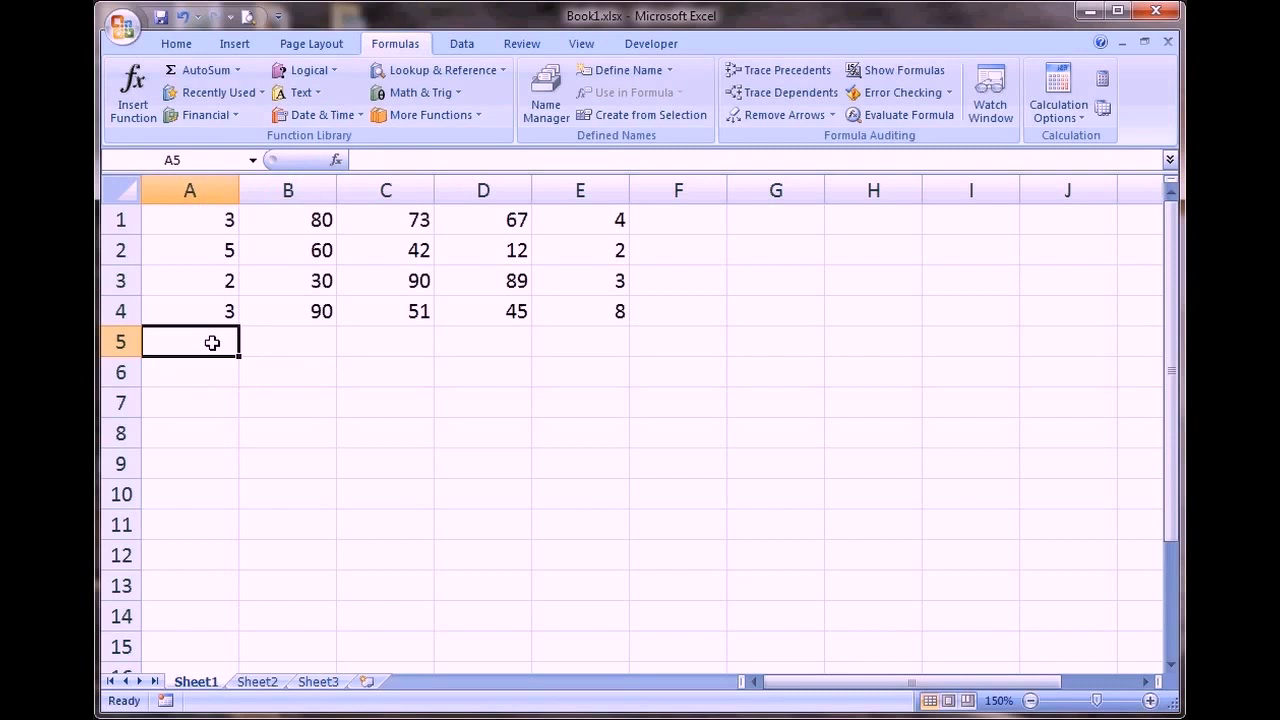
left_click_drag(212, 342, 565, 333)
left_click(210, 76)
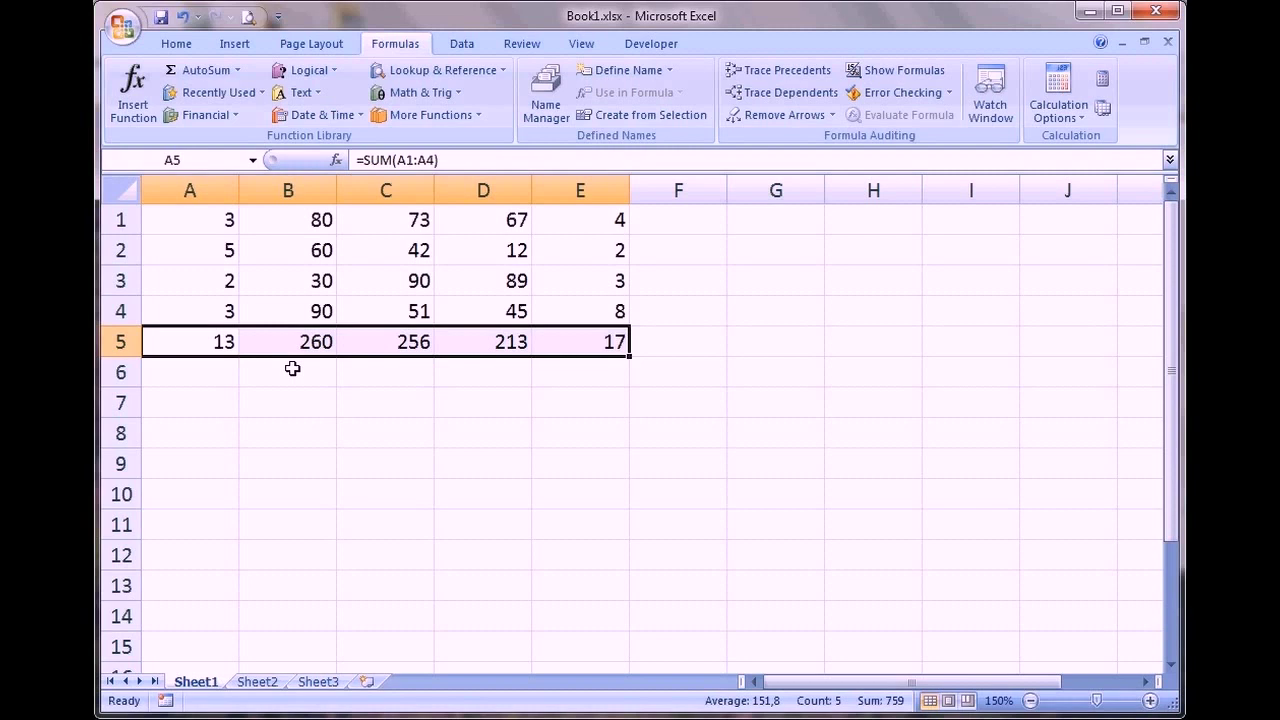
left_click(183, 18)
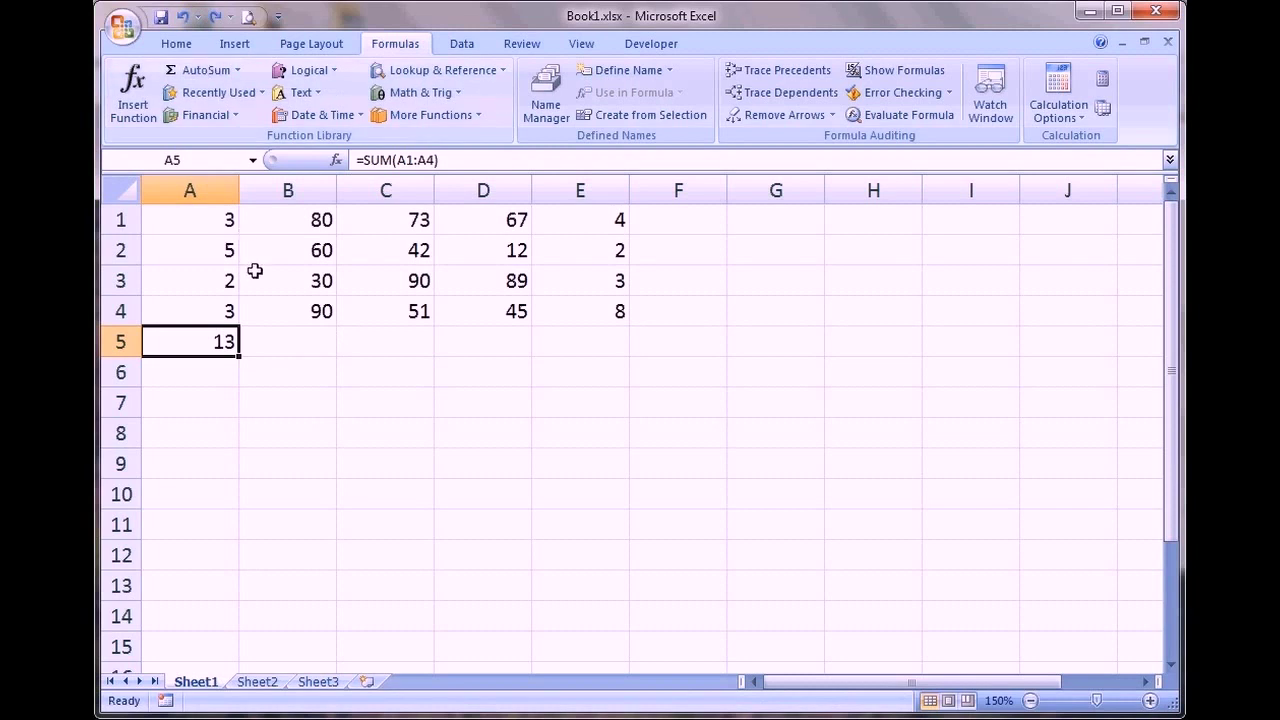
Clear the value in B2 to create a gap in the numbers of column B
left_click(280, 343)
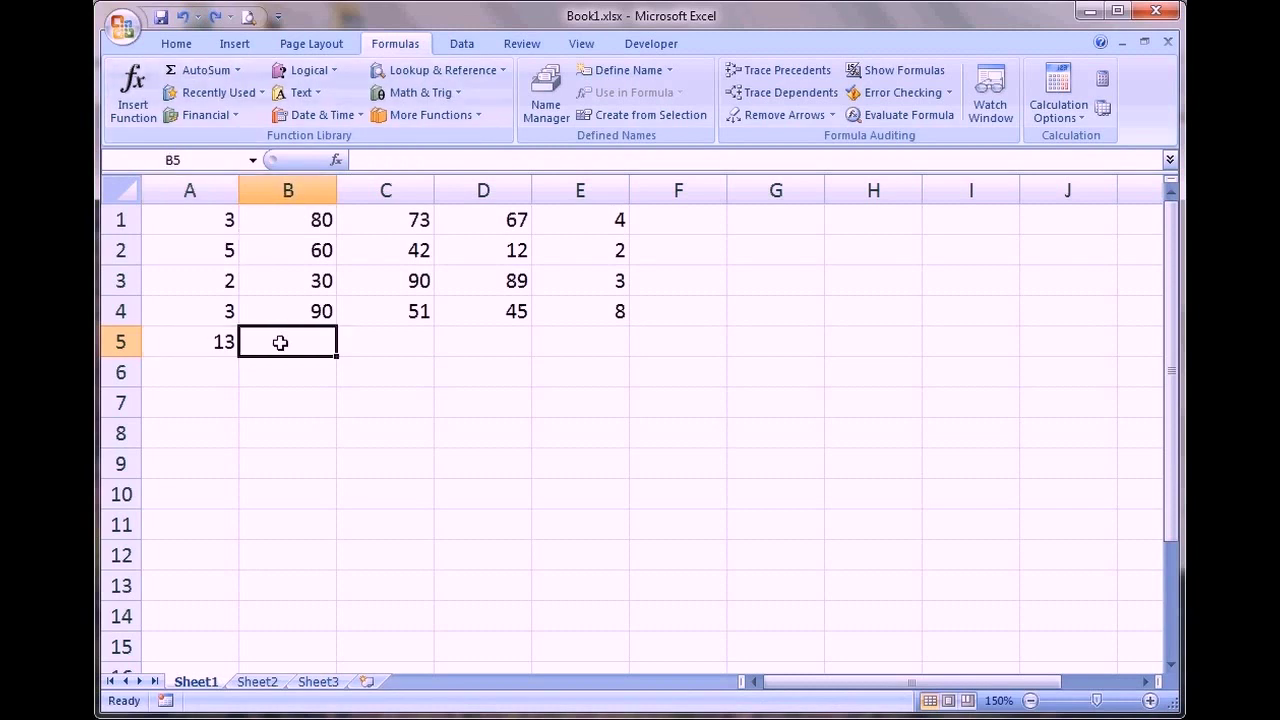
left_click(312, 258)
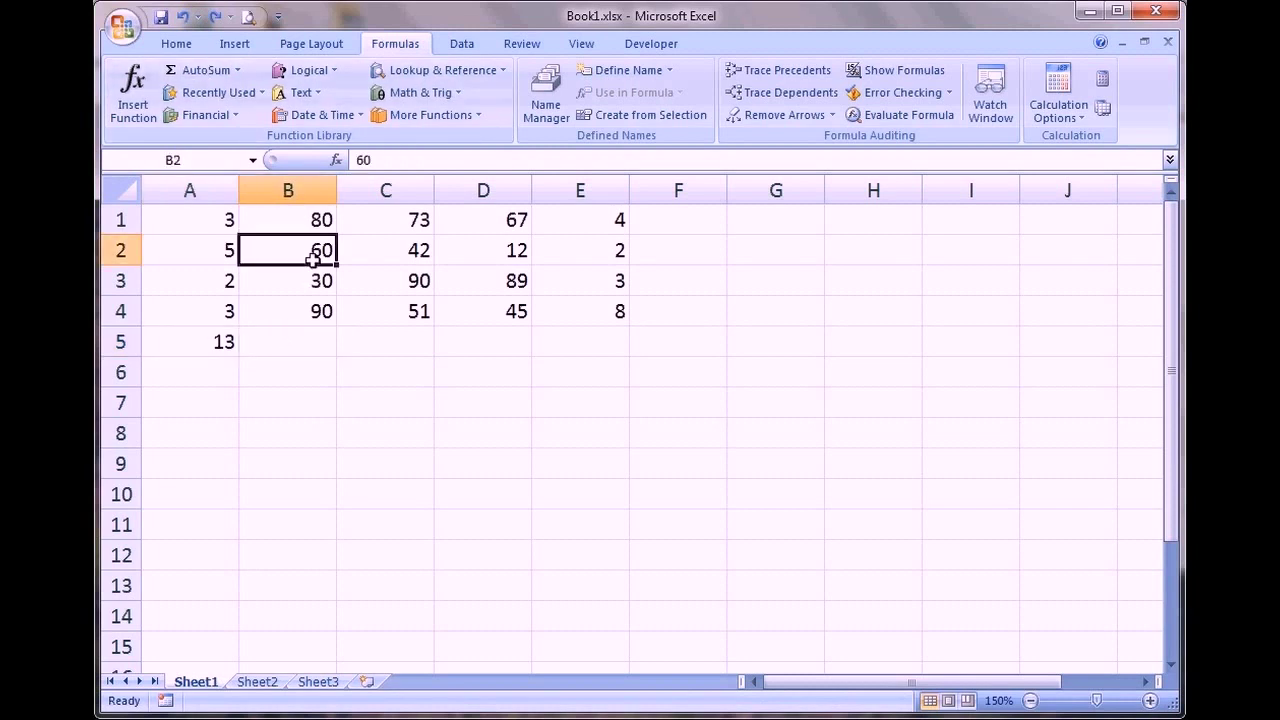
key("Delete")
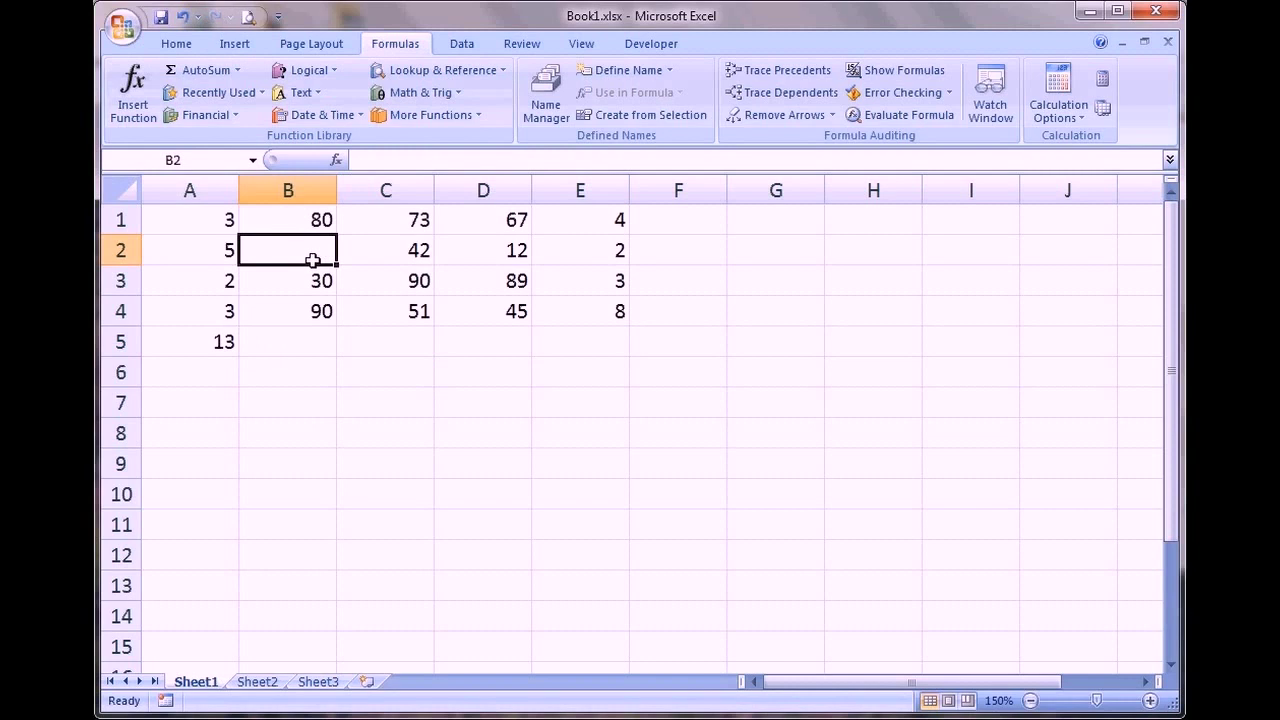
Try AutoSum in B5 with its range extended to B1:B4, and cancel the entry
left_click(306, 345)
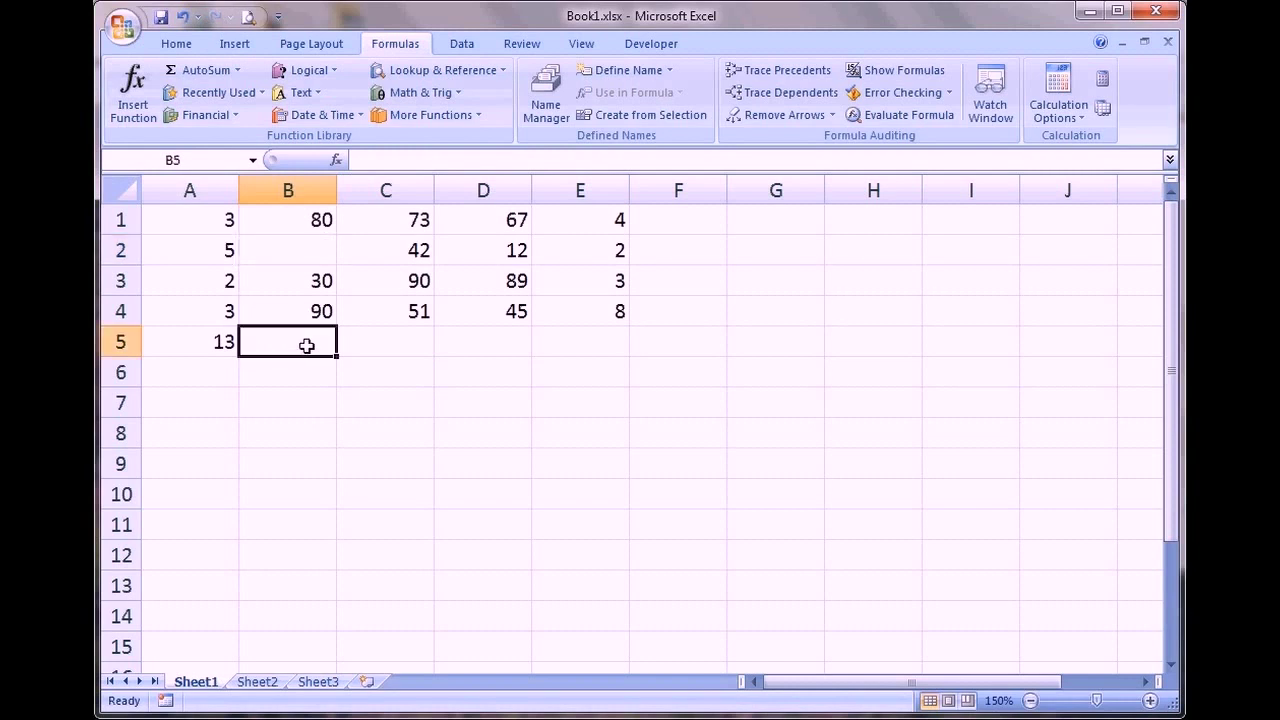
left_click(209, 74)
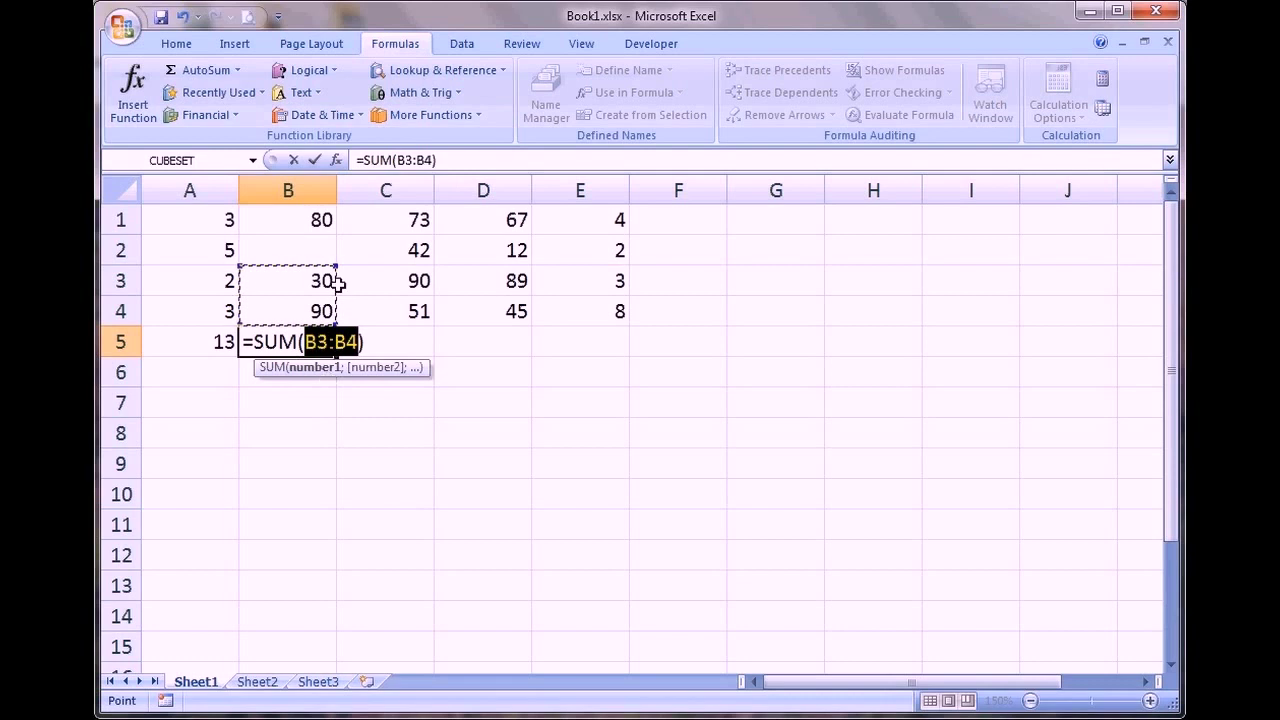
left_click_drag(337, 266, 338, 224)
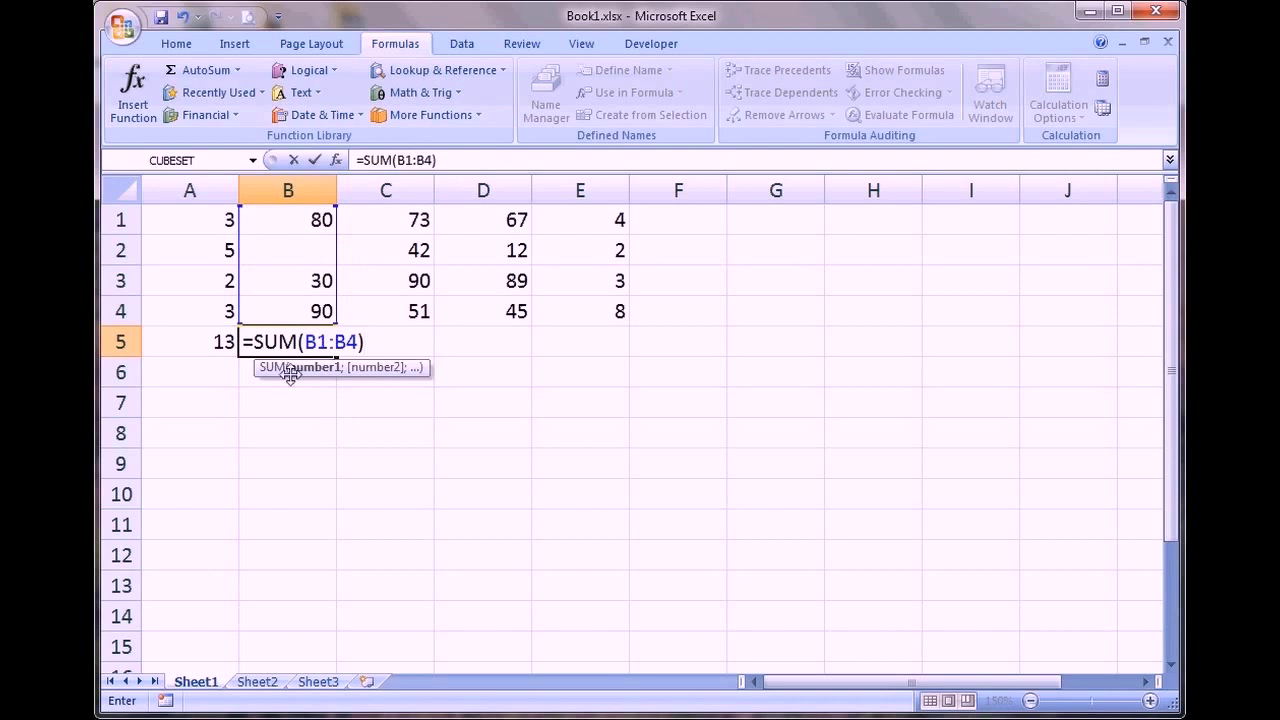
key("Escape")
left_click(237, 372)
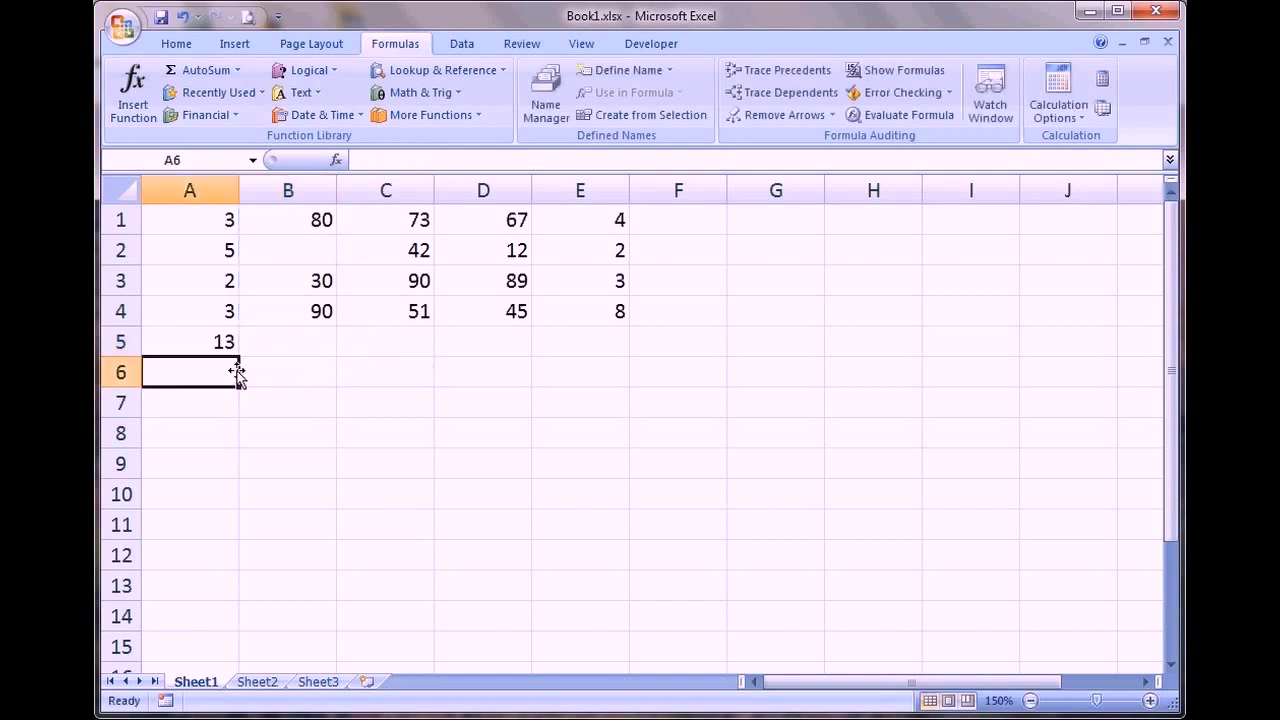
Enter the average of B1:B4 in B5 using the AutoSum Average function
left_click(311, 339)
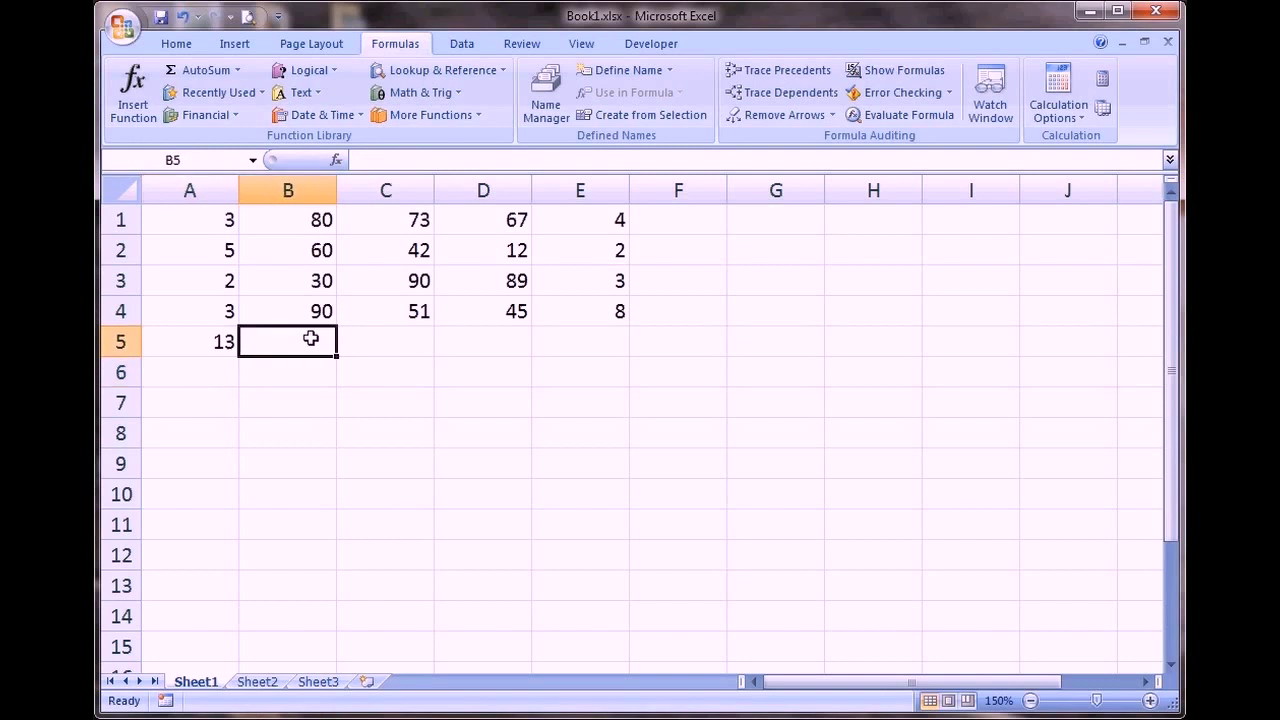
left_click(240, 70)
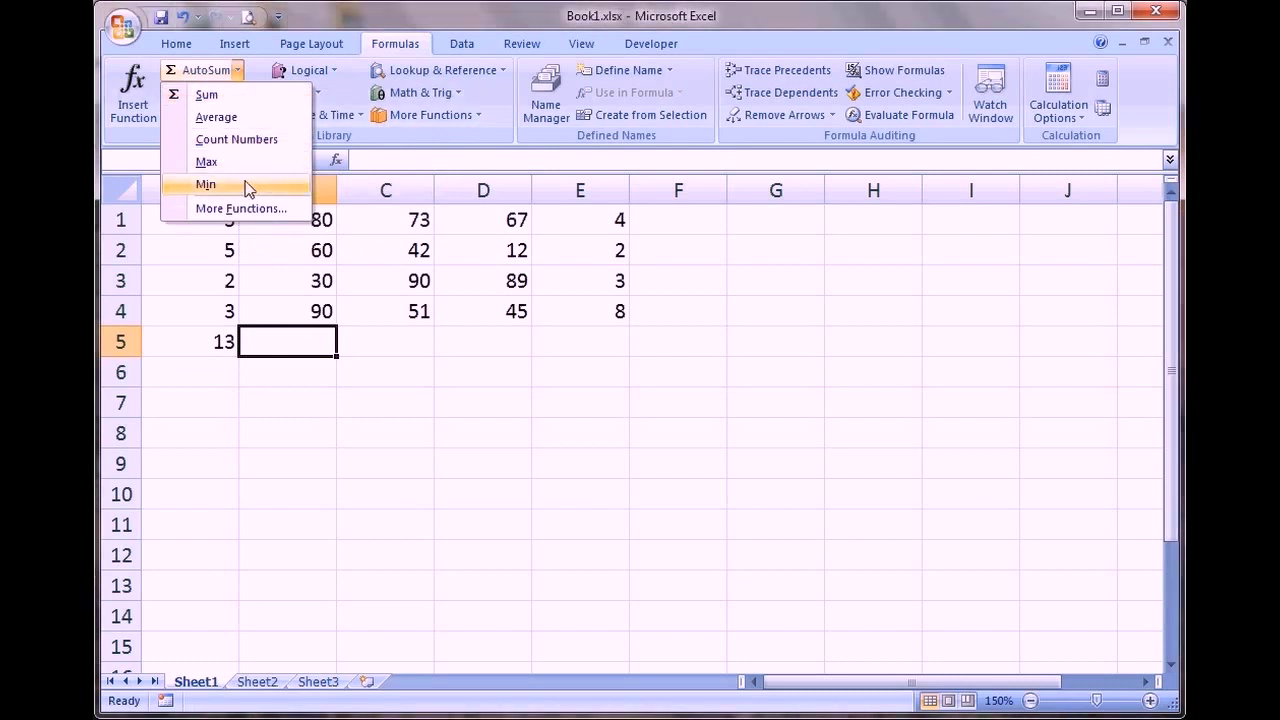
left_click(250, 118)
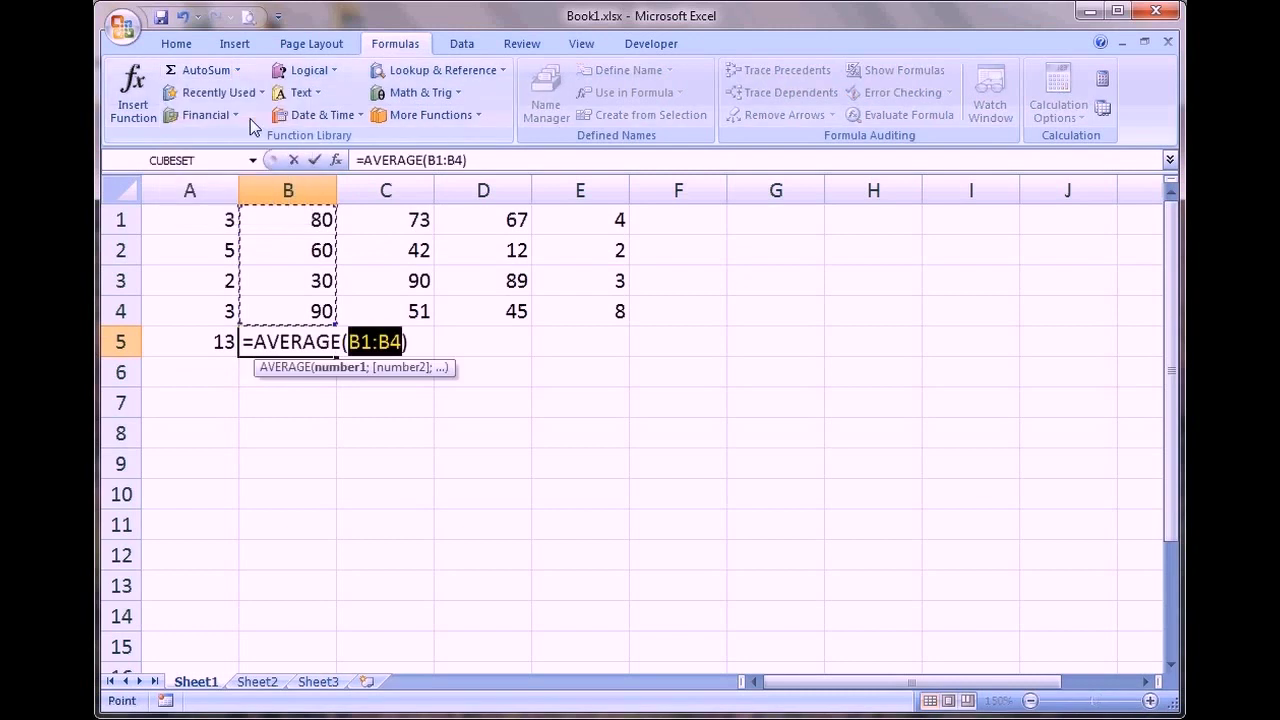
key("Return")
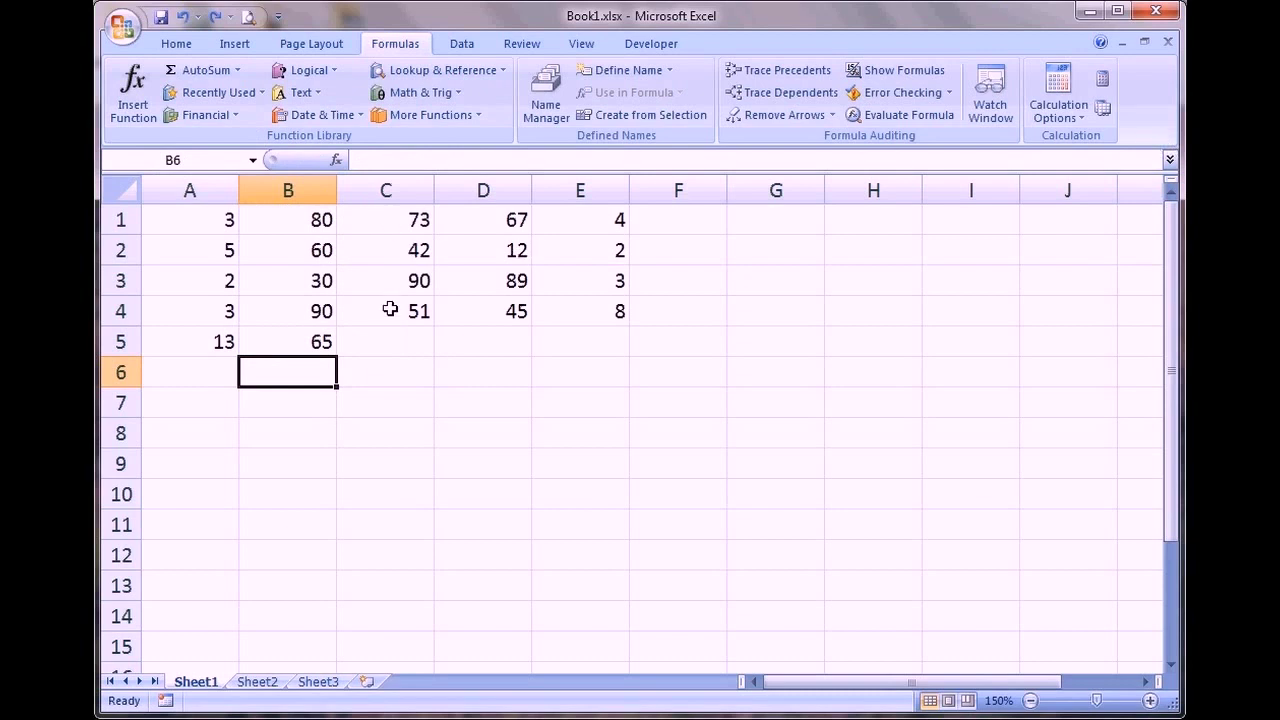
Enter the minimum of C1:C4 in C5 using the AutoSum Min function
left_click(393, 344)
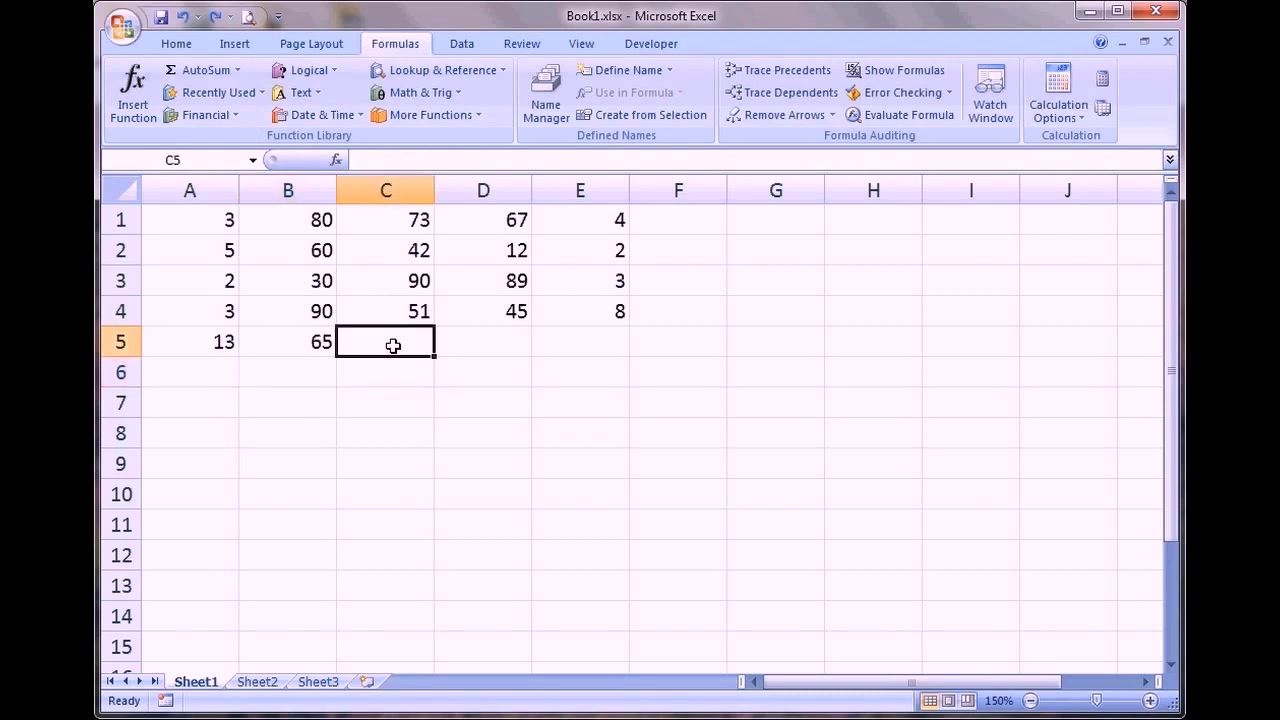
left_click(238, 70)
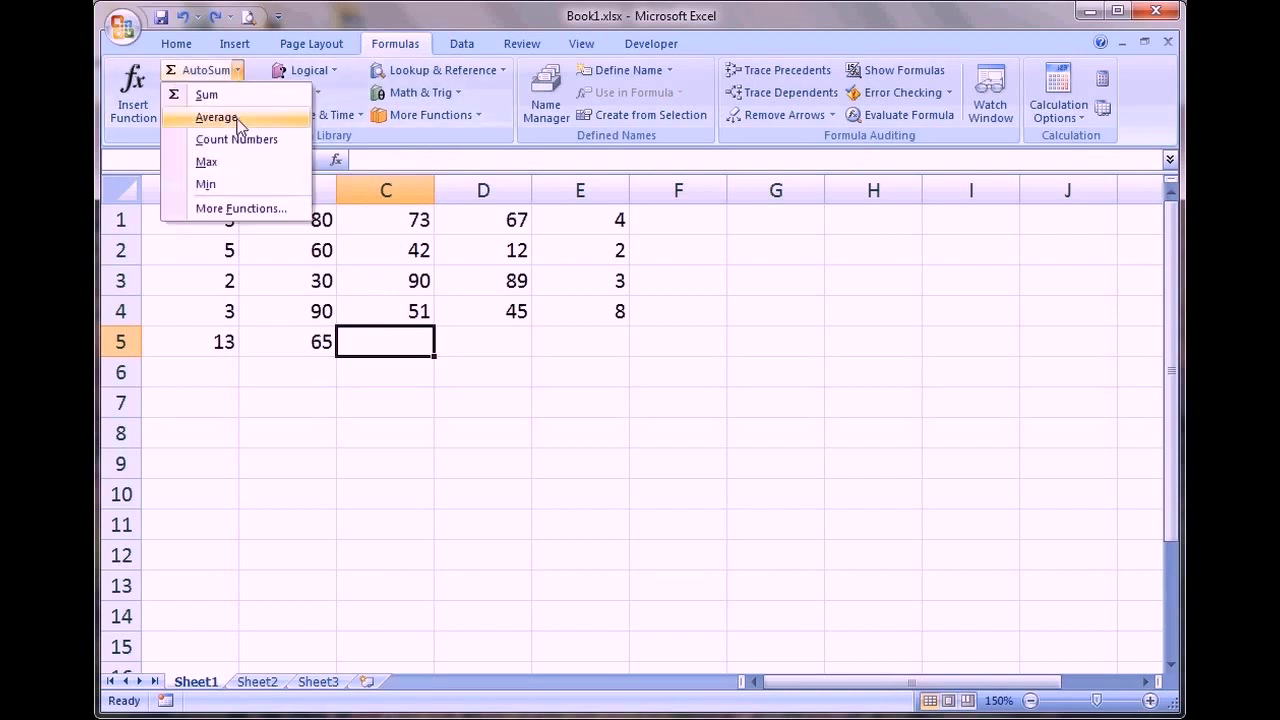
left_click(230, 184)
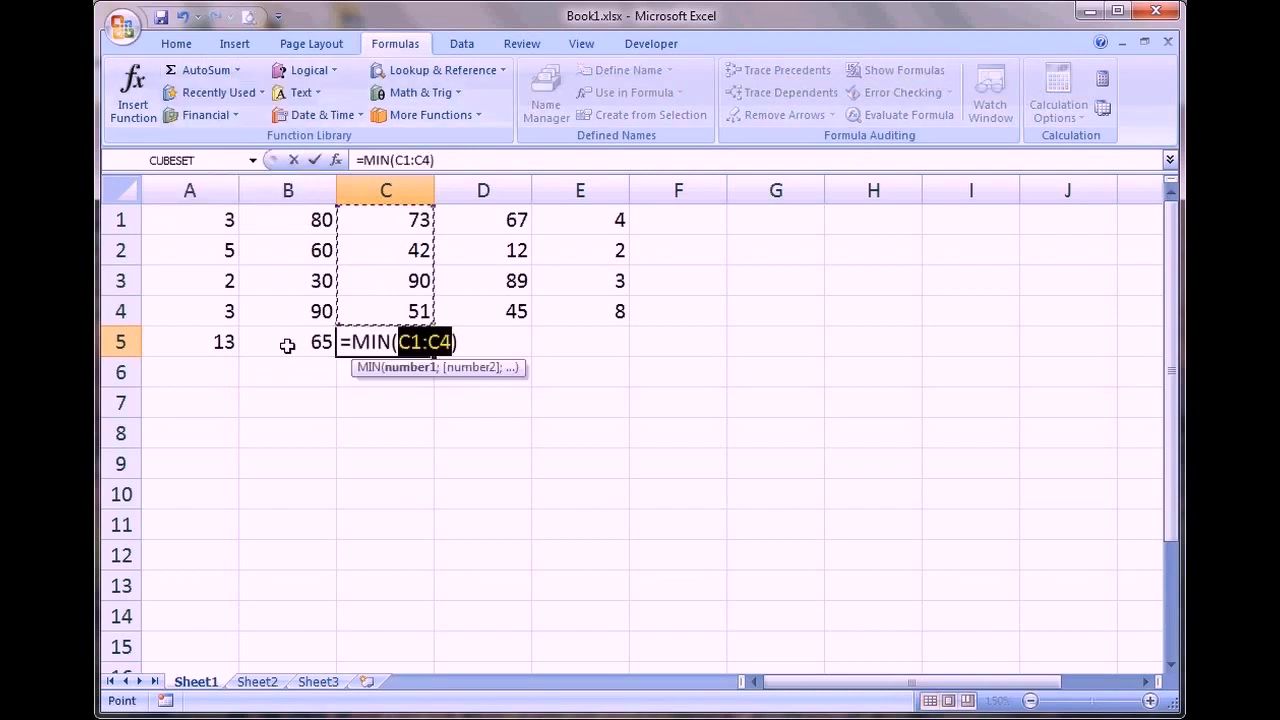
key("Return")
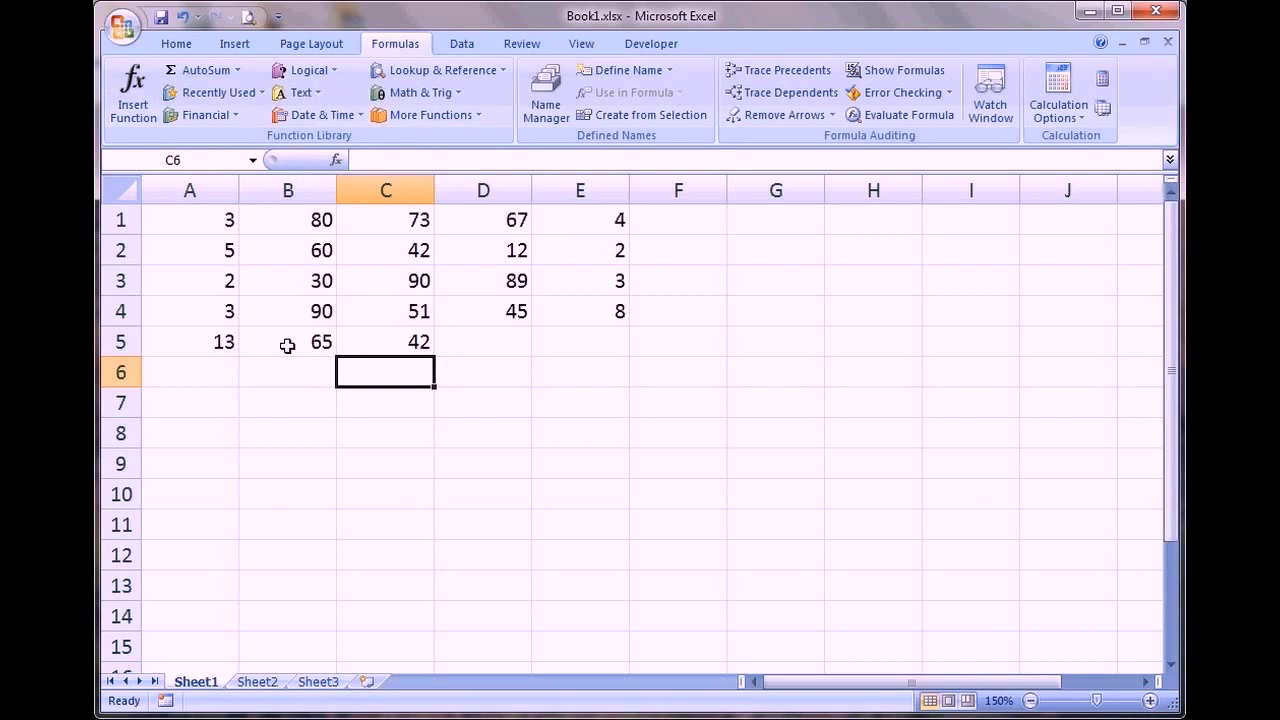
Enter the maximum of D1:D4 in D5 using the AutoSum Max function
left_click(479, 340)
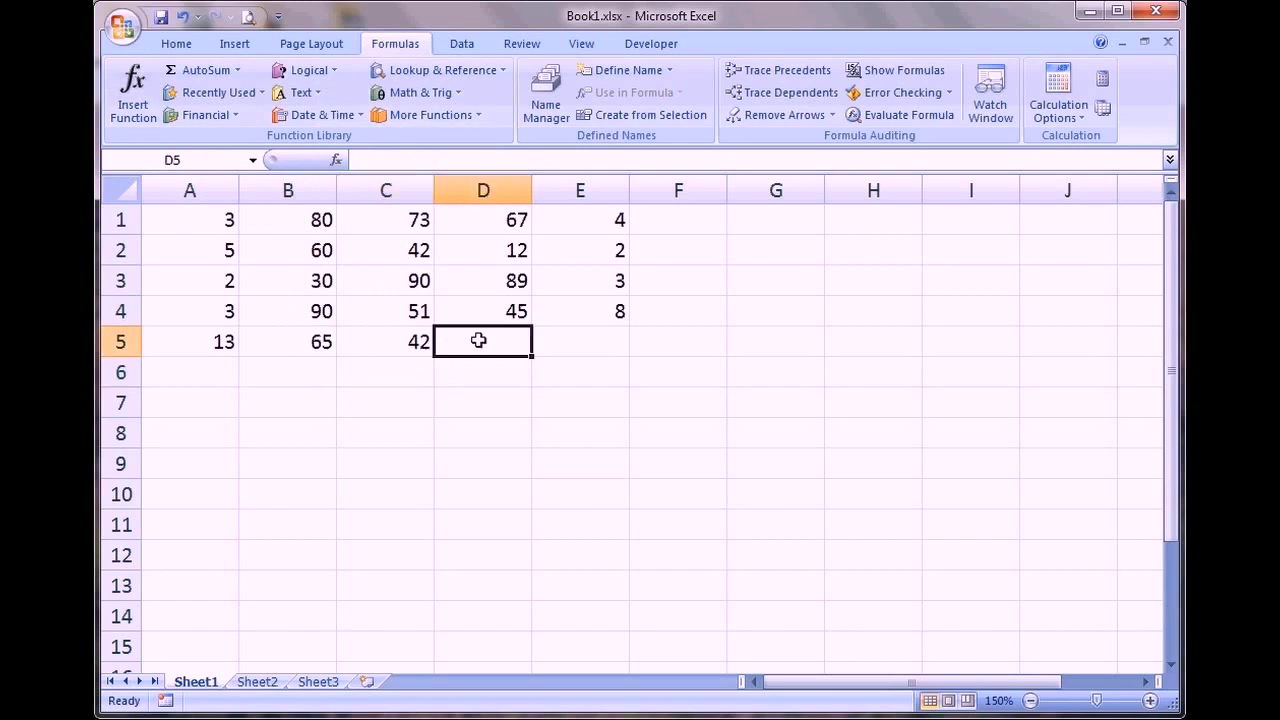
left_click(239, 70)
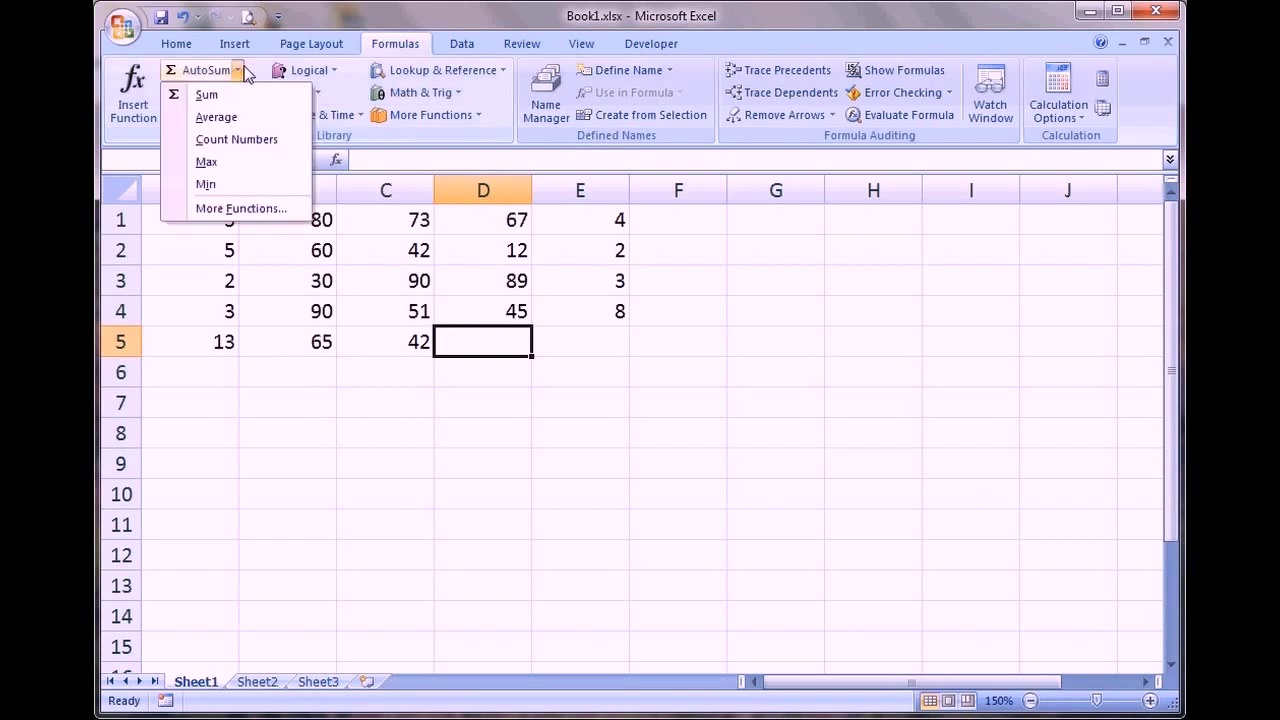
left_click(243, 165)
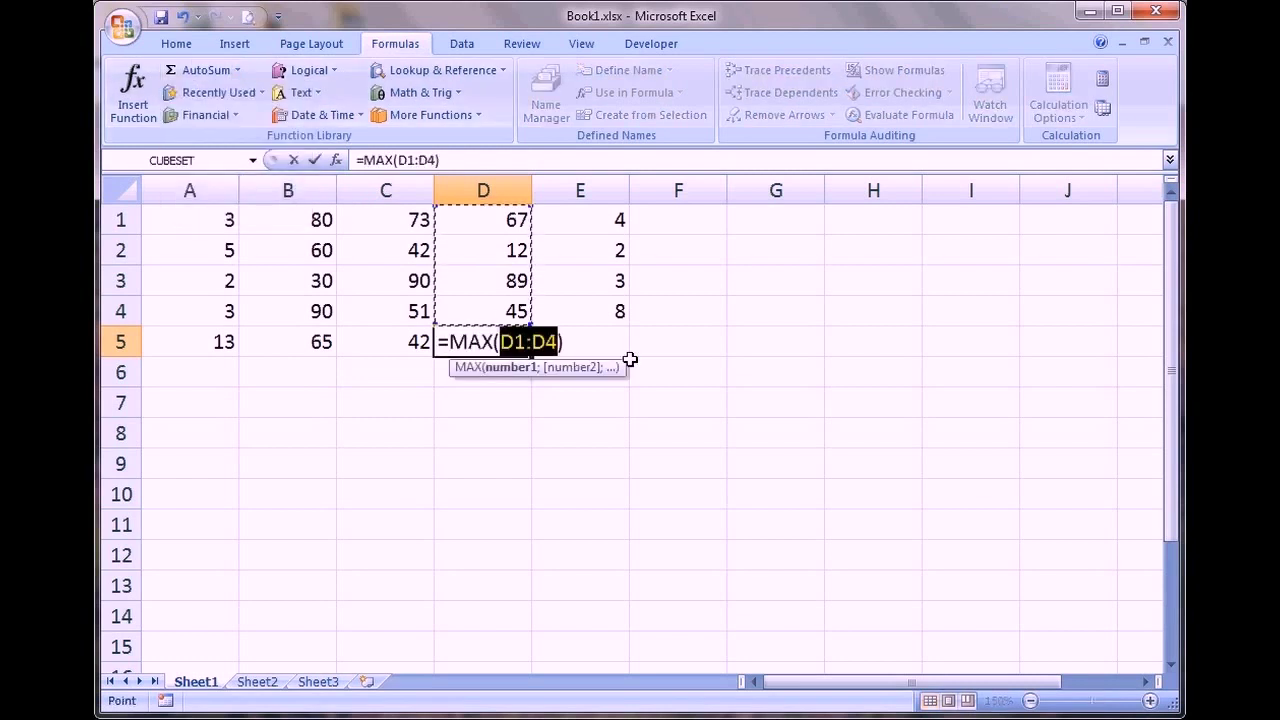
key("Return")
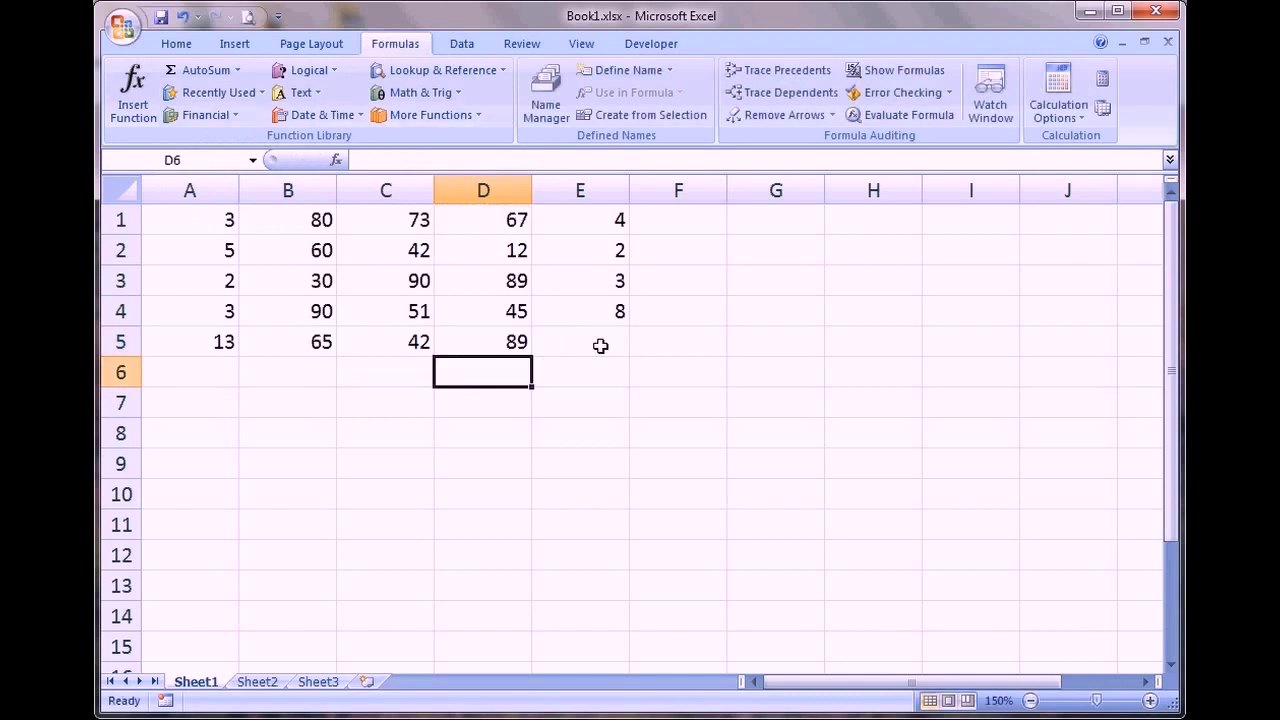
Count the numbers in E1:E4 in cell E5 using the AutoSum Count Numbers function
left_click(600, 346)
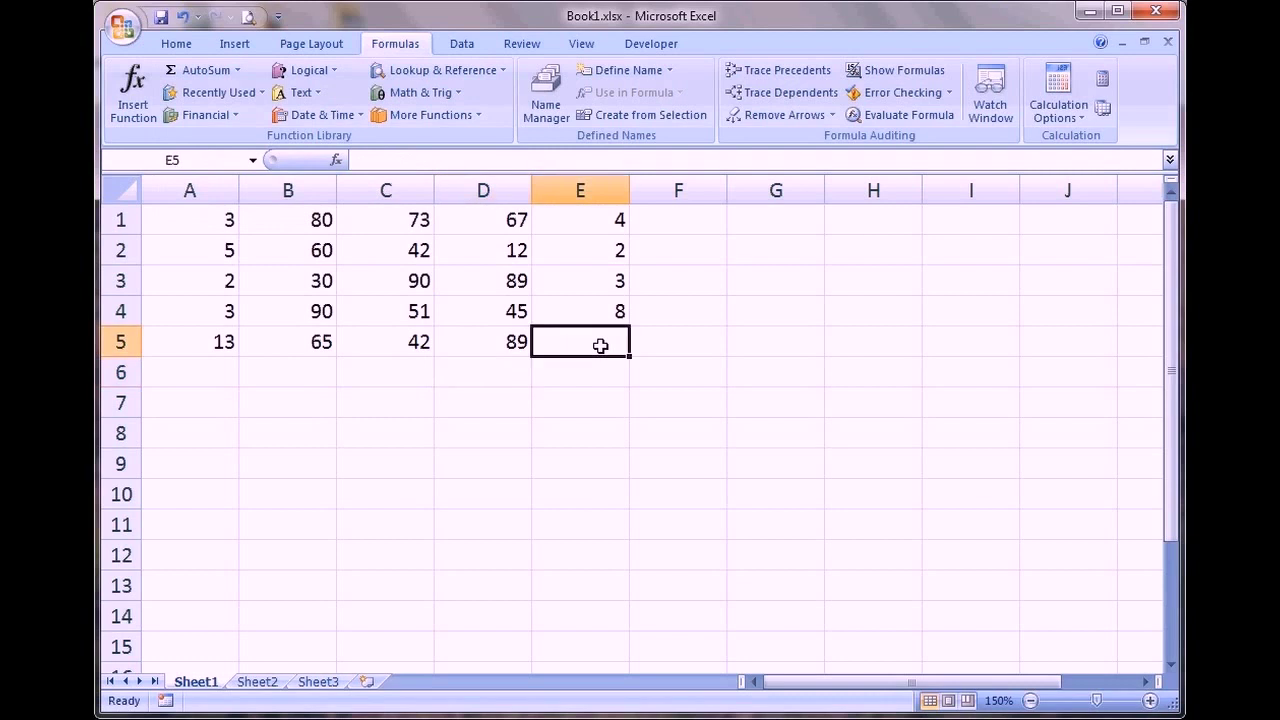
left_click(238, 70)
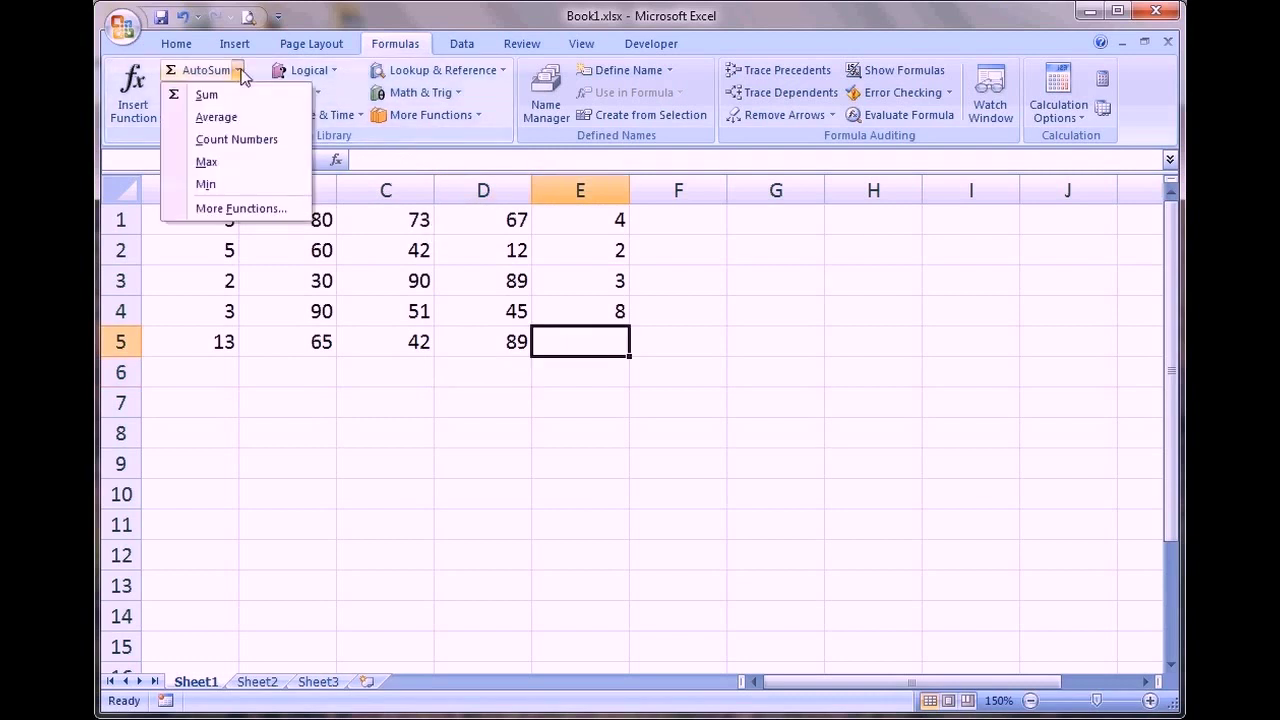
left_click(238, 140)
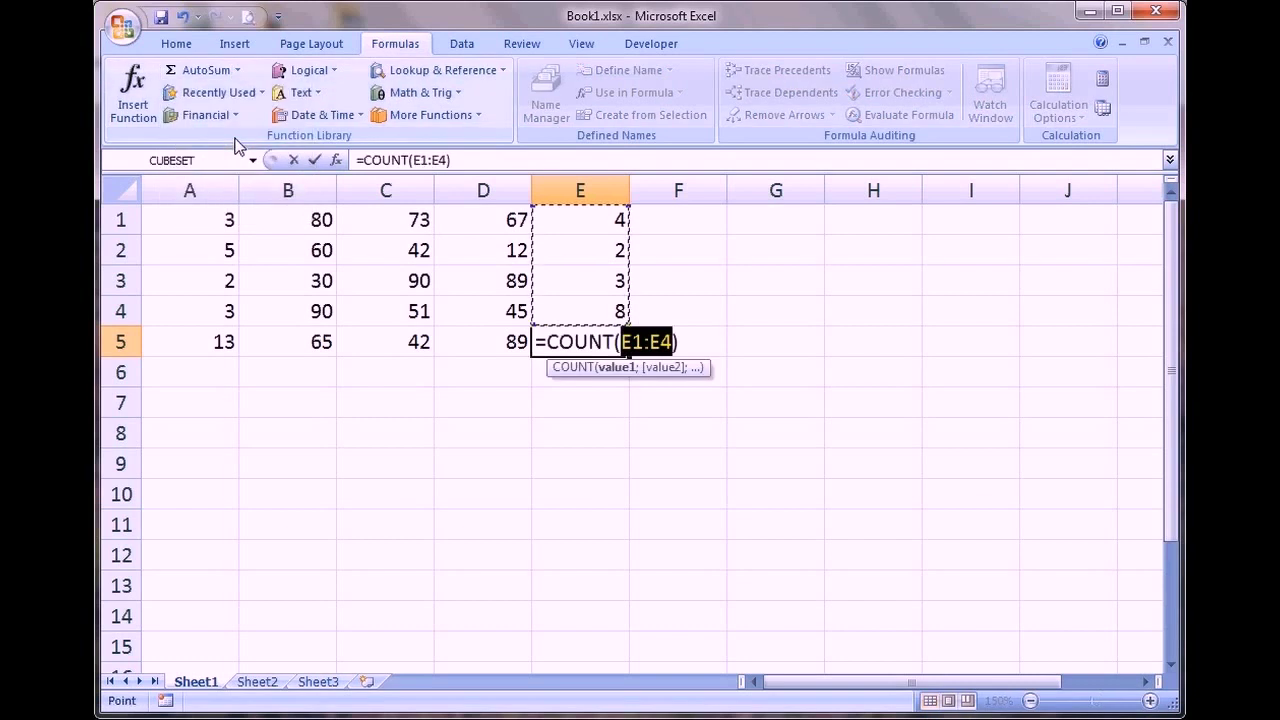
key("Return")
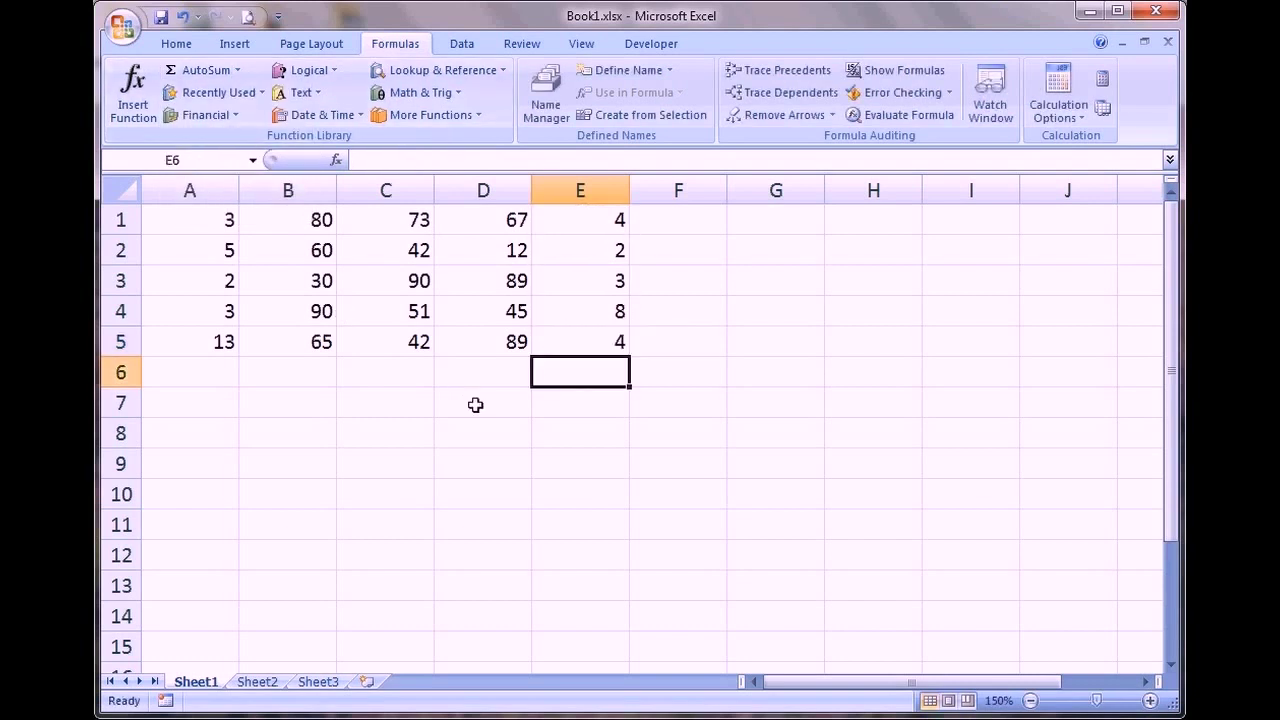
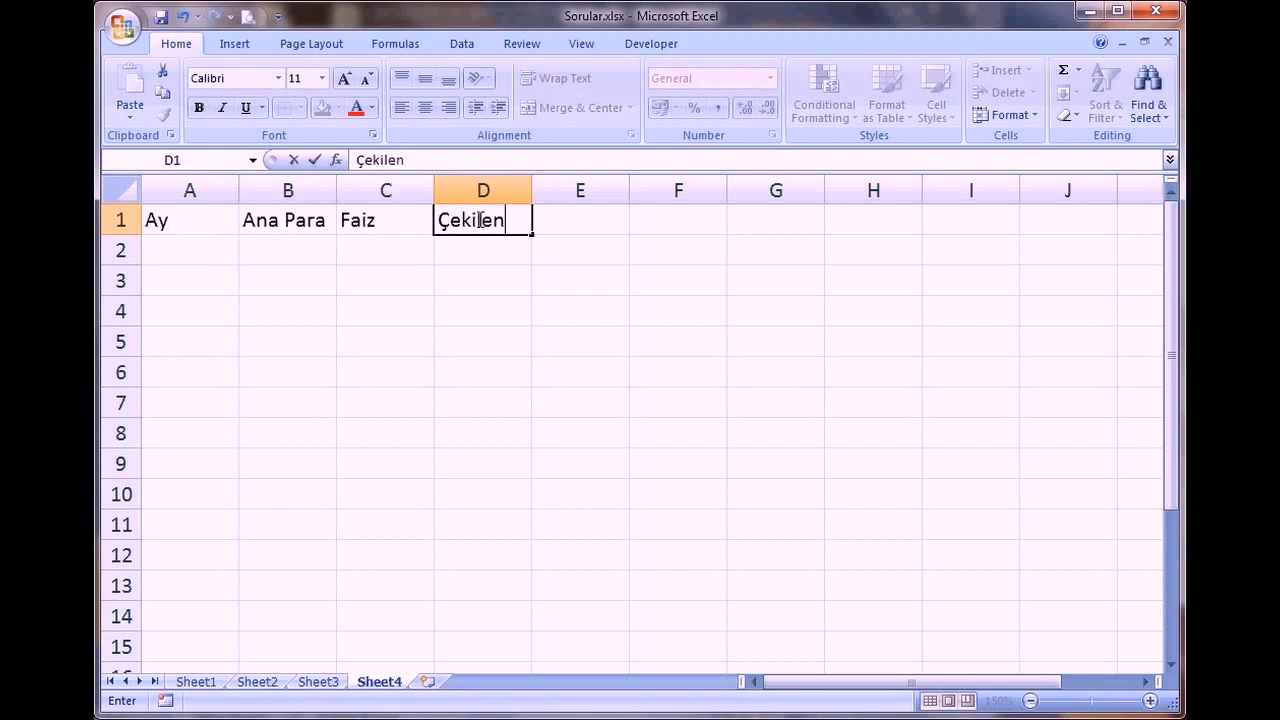
Enter 4000 as the starting Ana Para amount in B2 of Sheet4
left_click(213, 245)
left_click(284, 247)
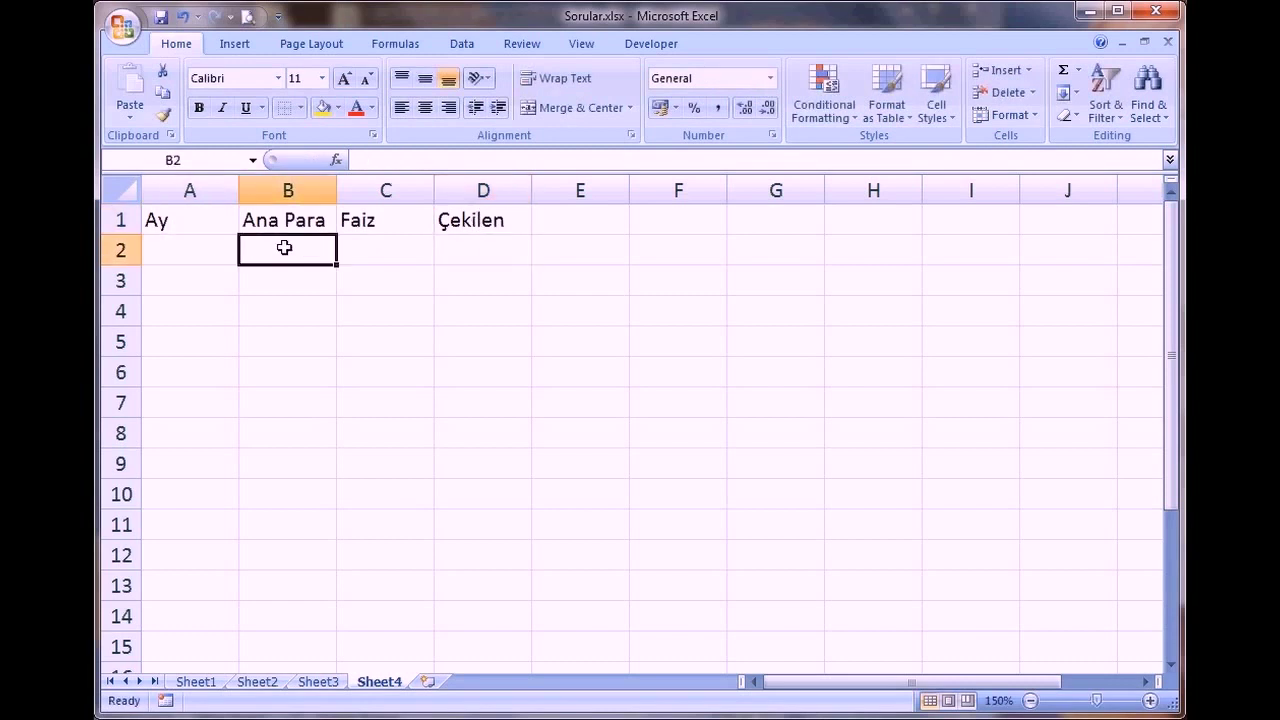
type("4000")
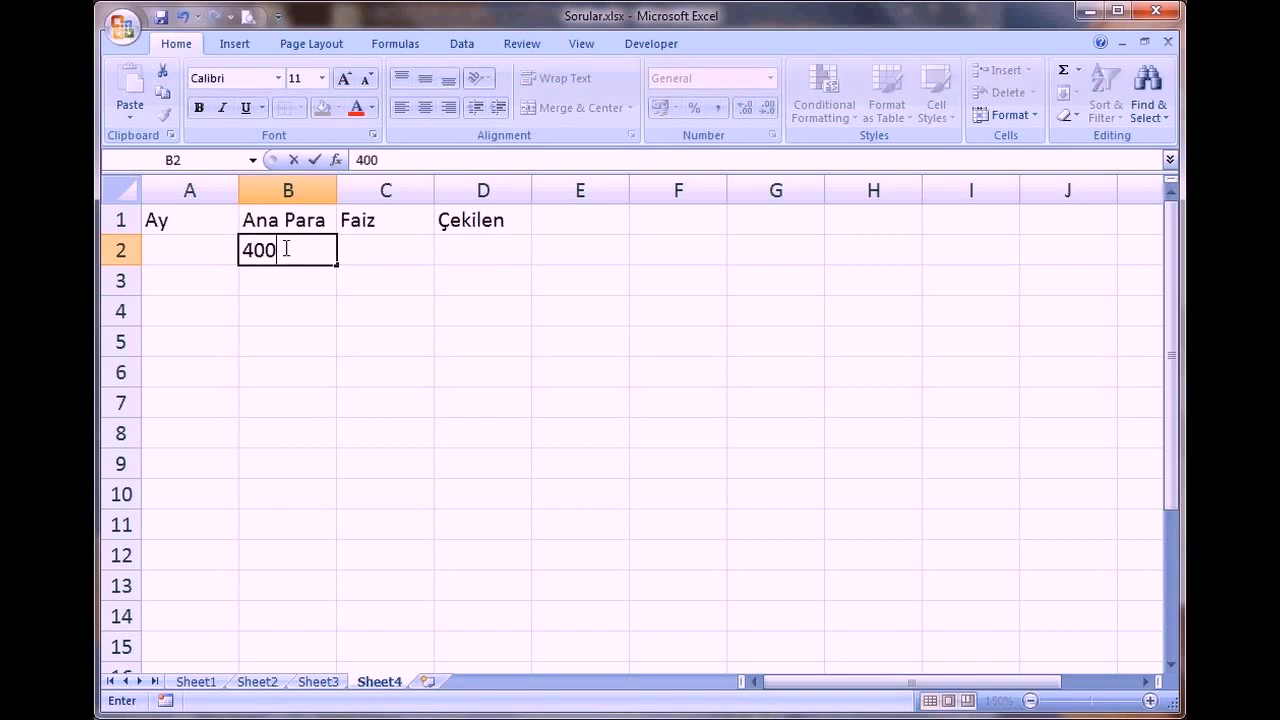
left_click(284, 274)
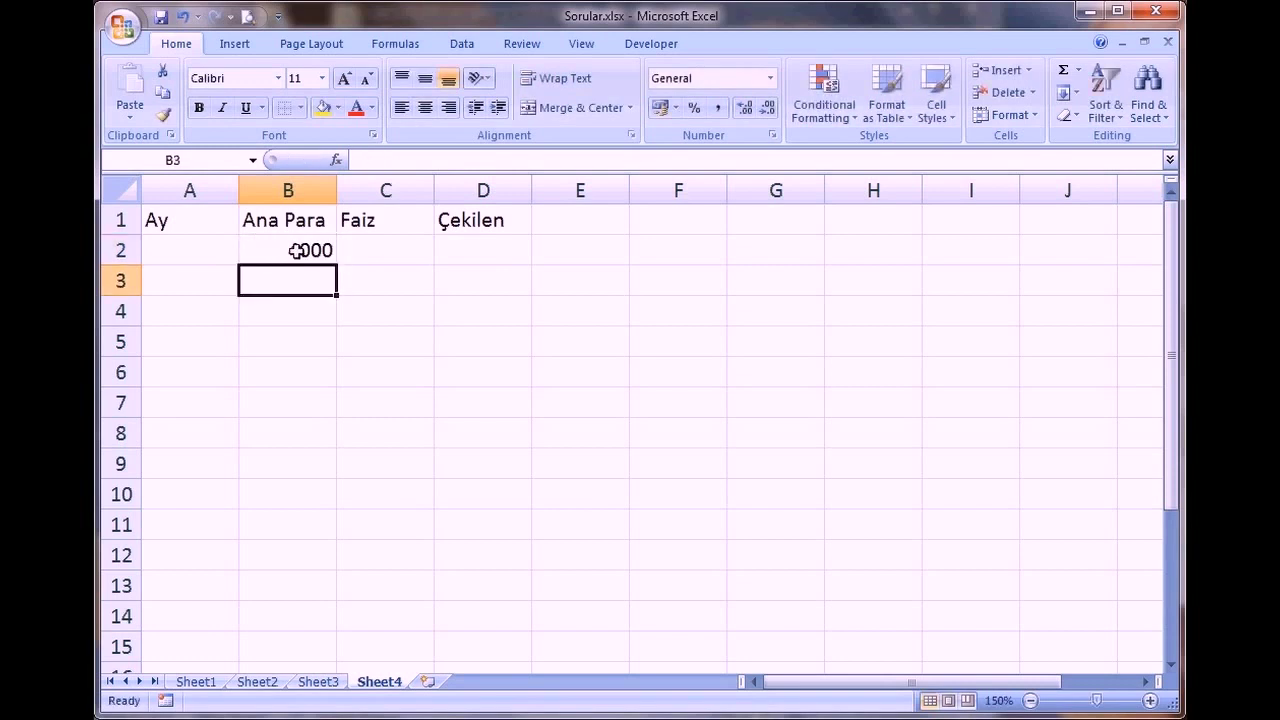
Number the months under Ay by entering 1 in A3 and 2 in A4 and filling the series down to 98 in A100
left_click(212, 292)
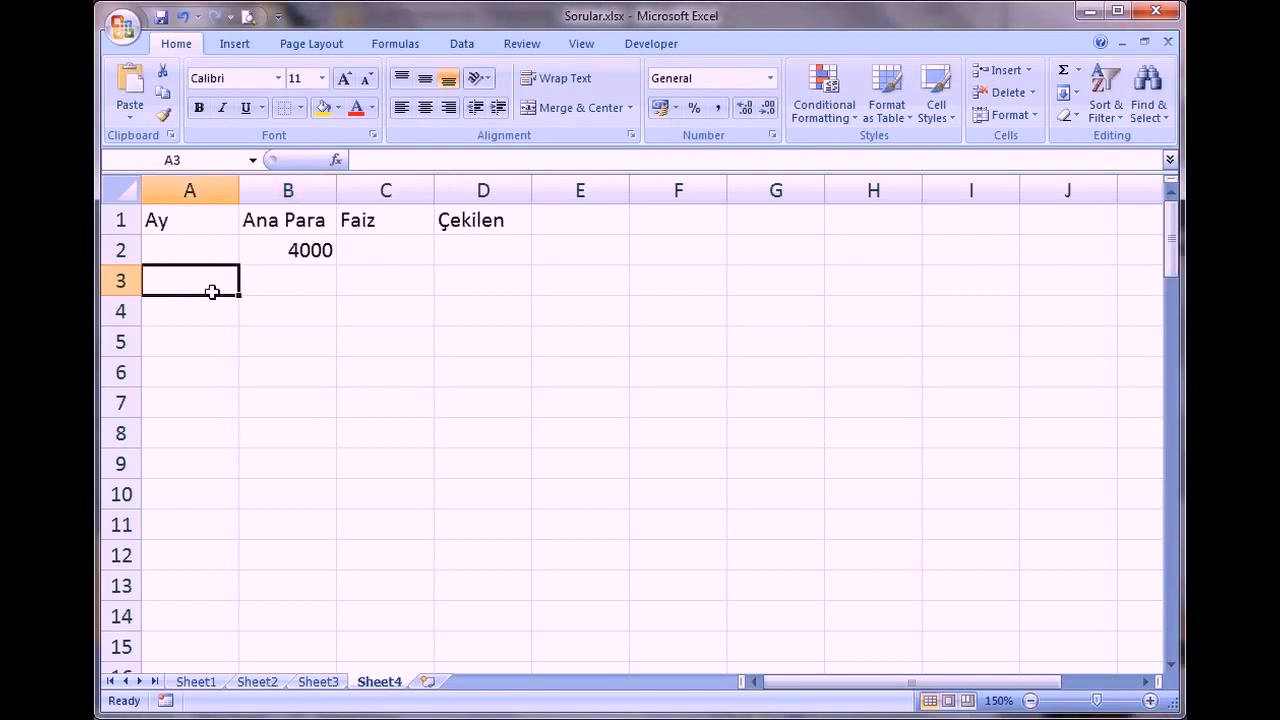
type("1")
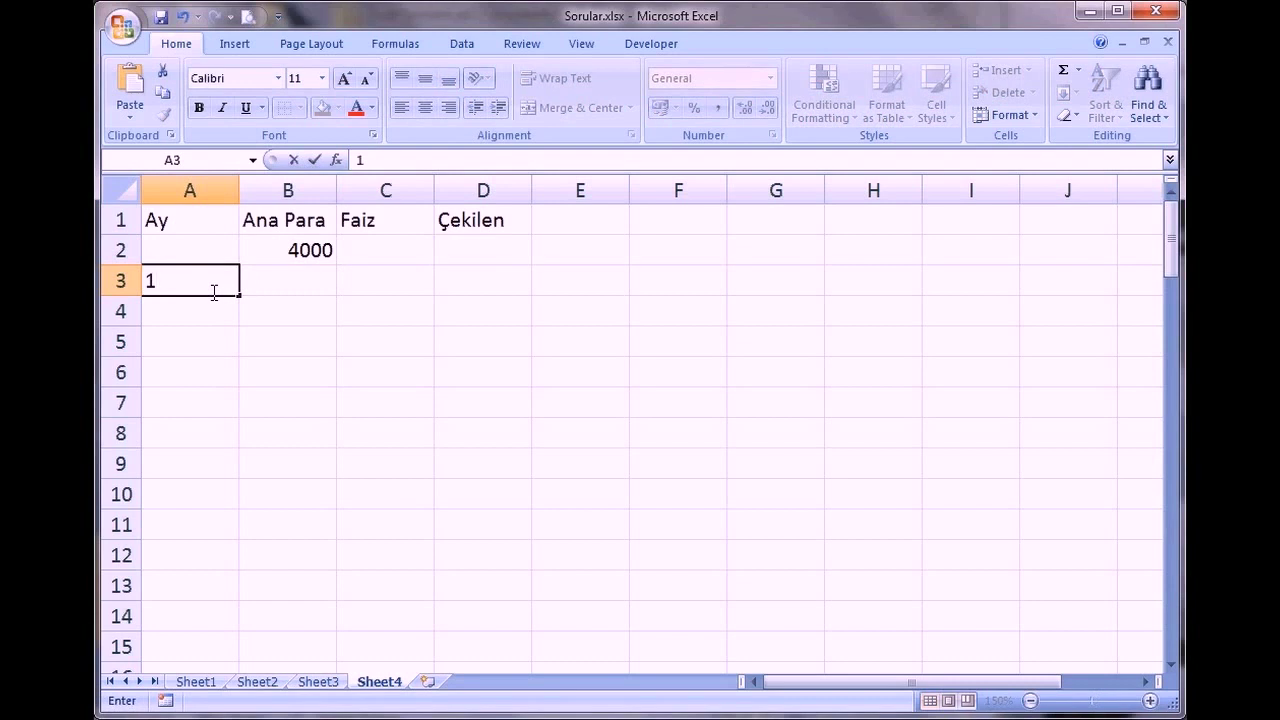
key("Return")
type("2")
key("Return")
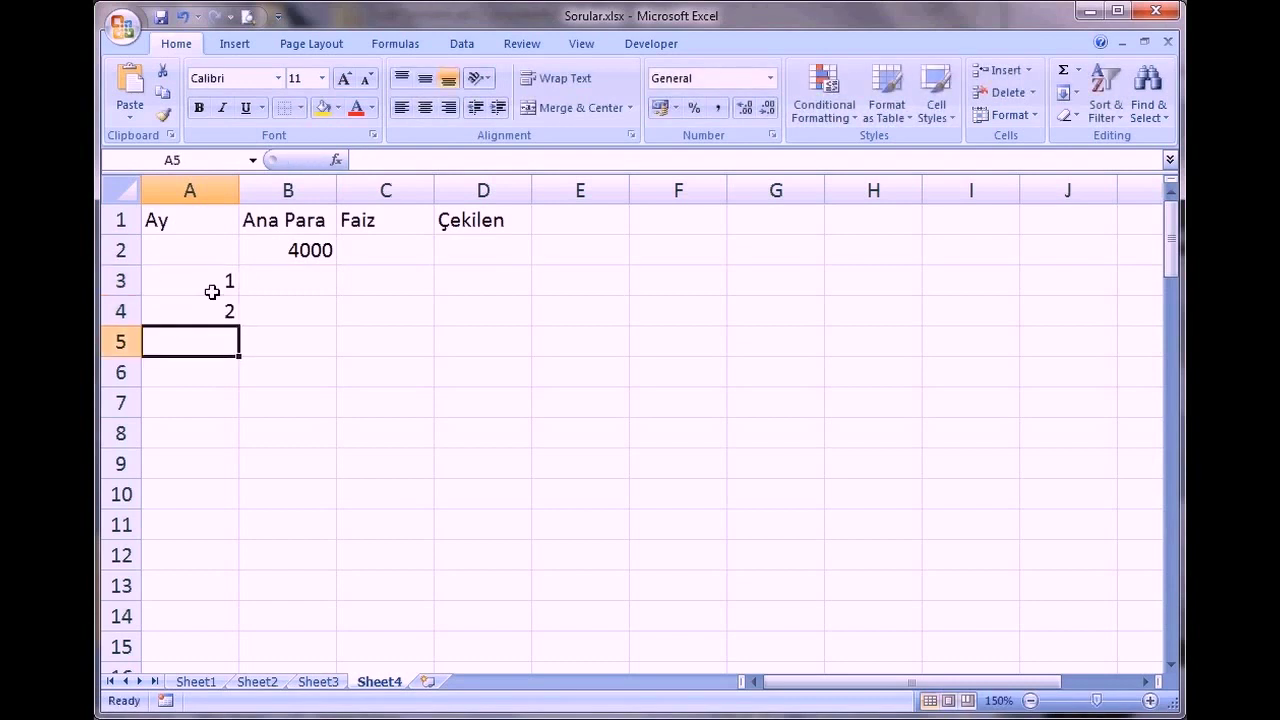
left_click_drag(218, 289, 210, 619)
left_click(219, 617)
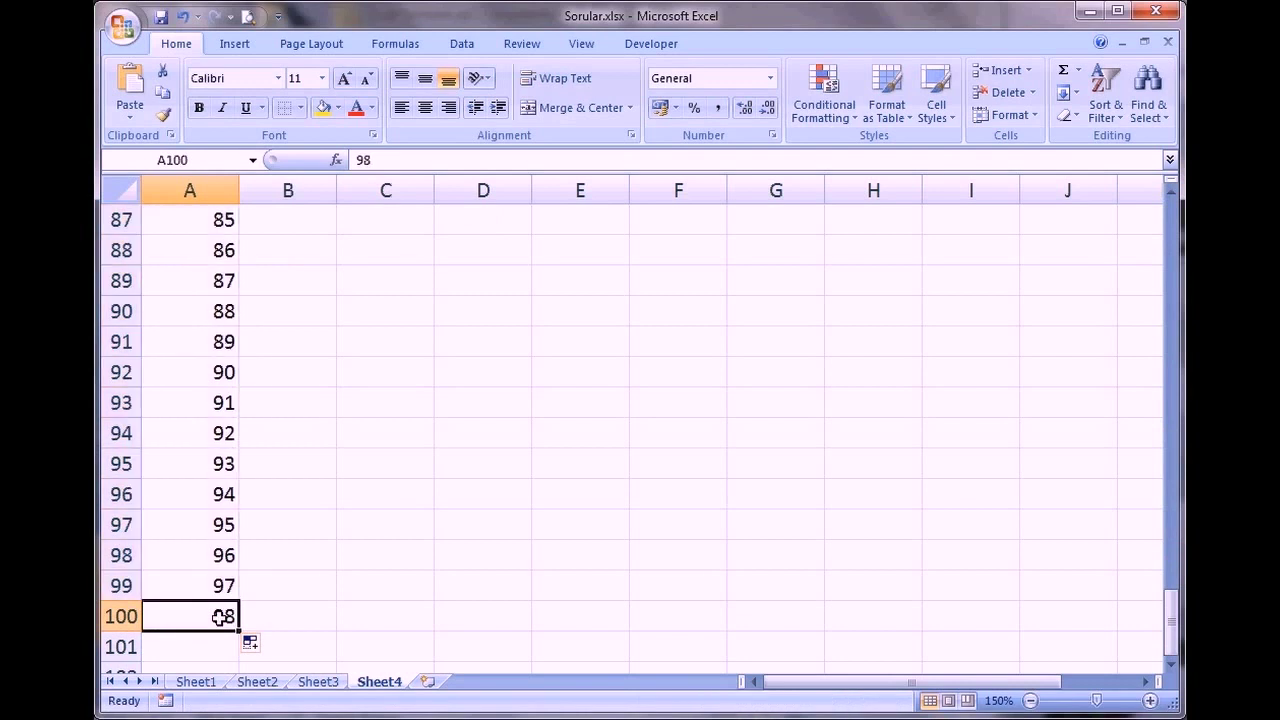
Calculate the first month's Faiz in C3 with the formula =B2*0,04
key("ctrl+Up")
key("Up")
key("Right")
key("Up")
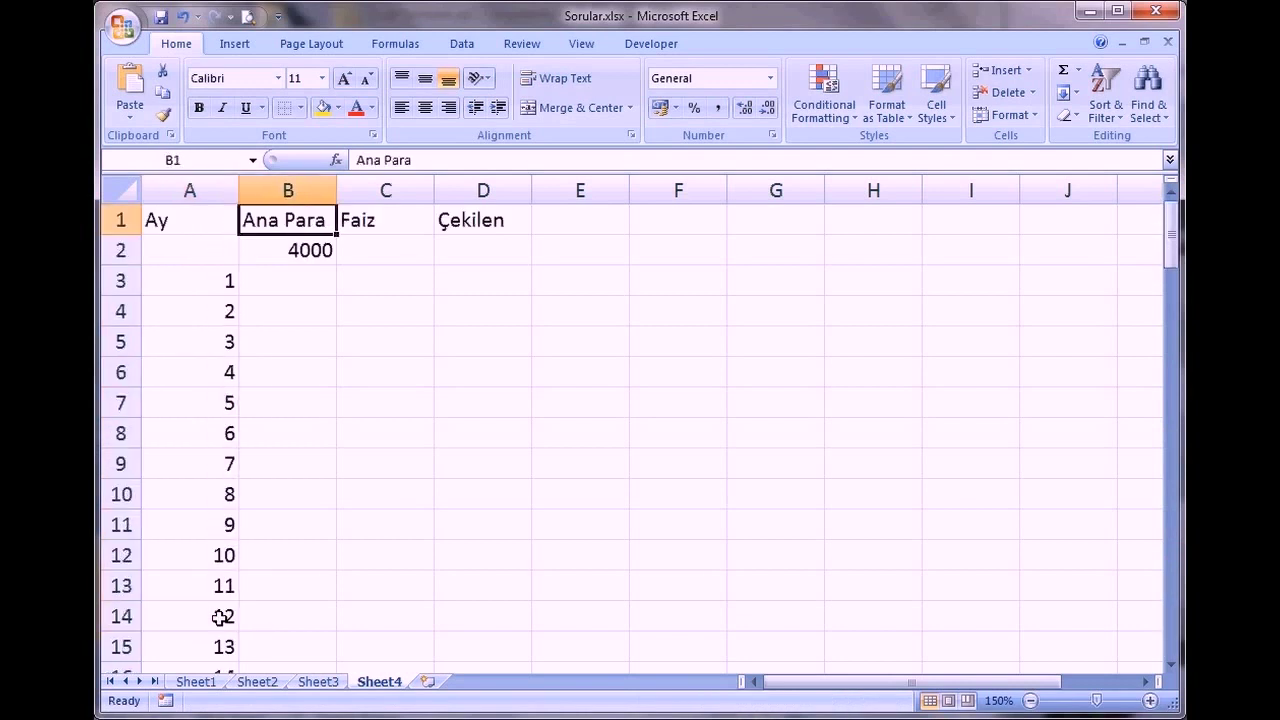
key("Down")
key("Down")
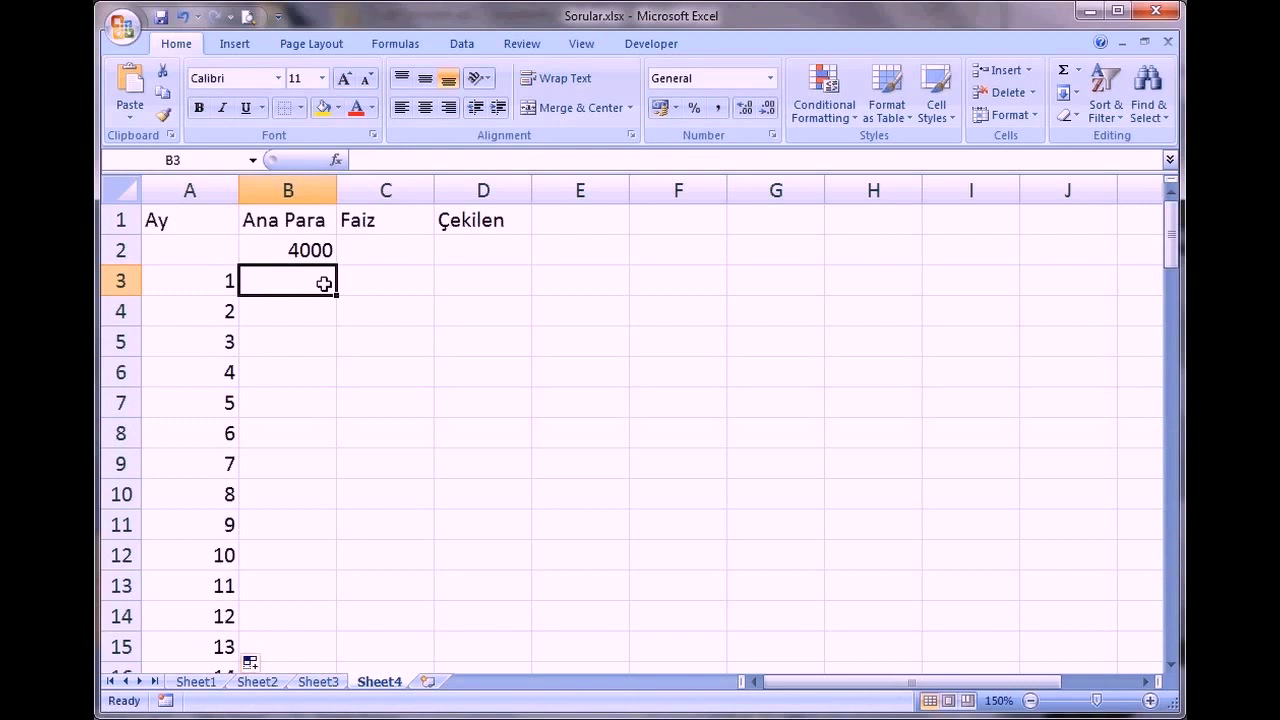
left_click(358, 280)
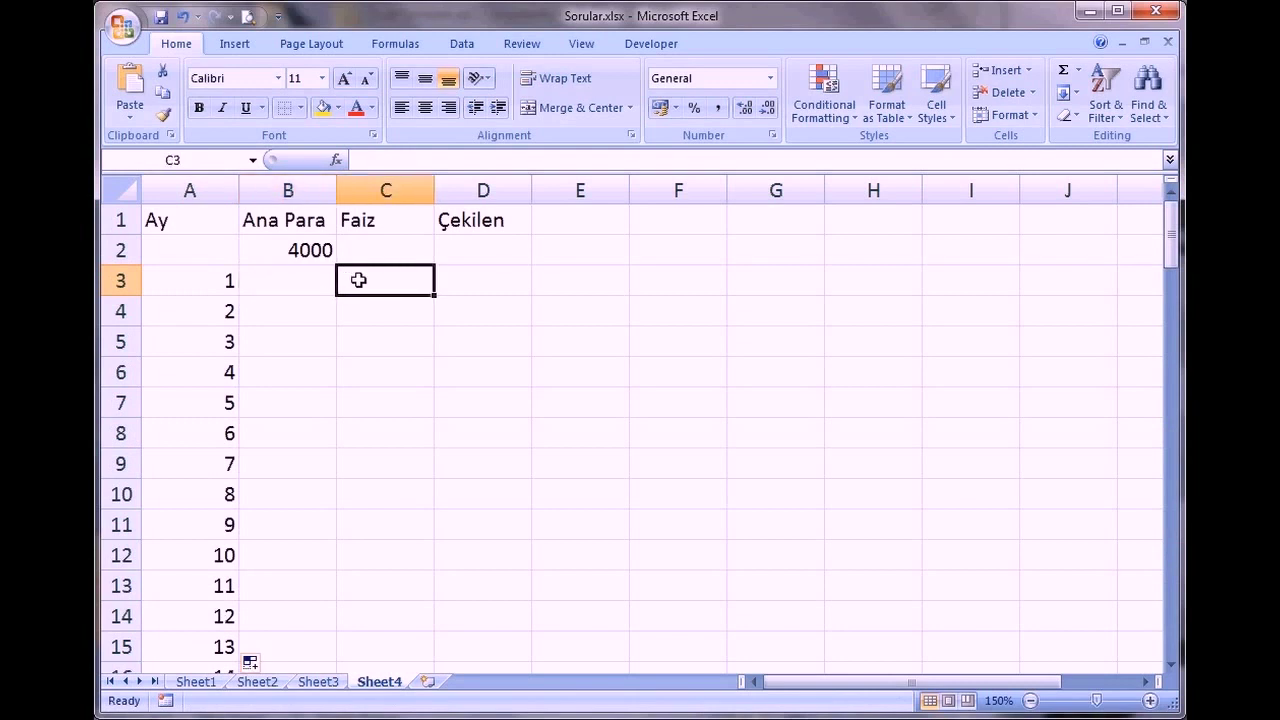
type("=")
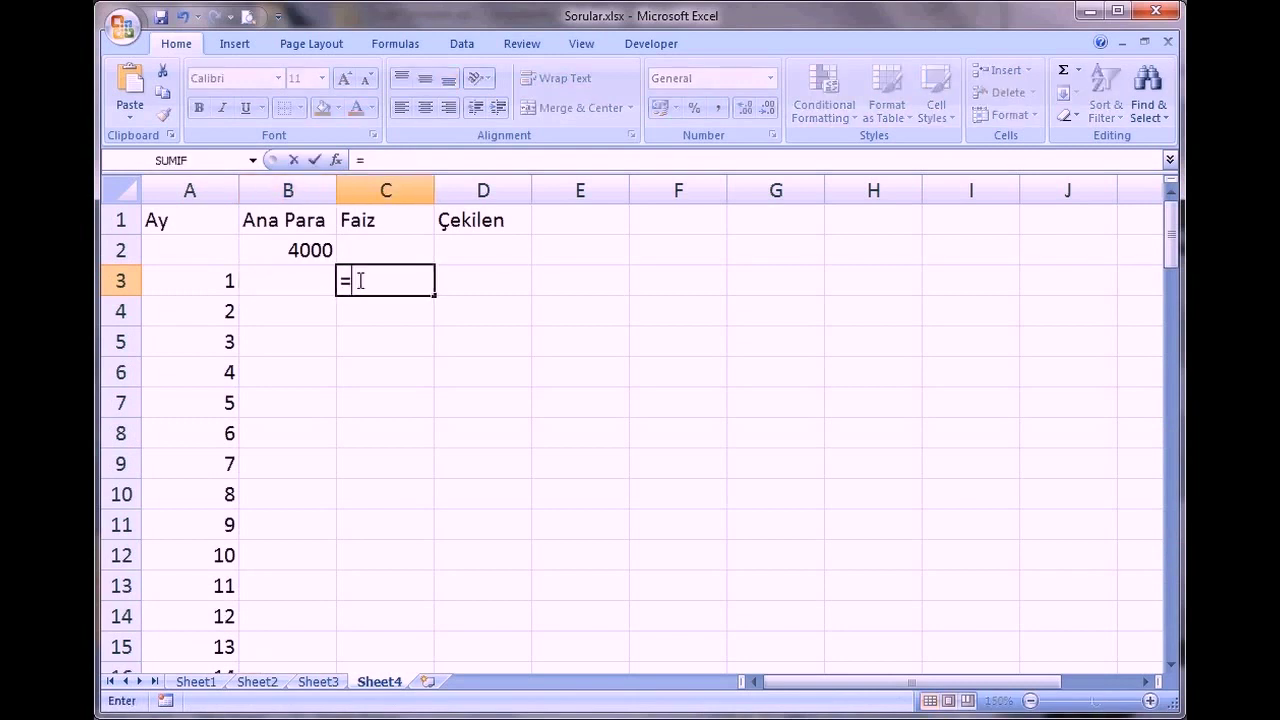
left_click(314, 262)
type("*")
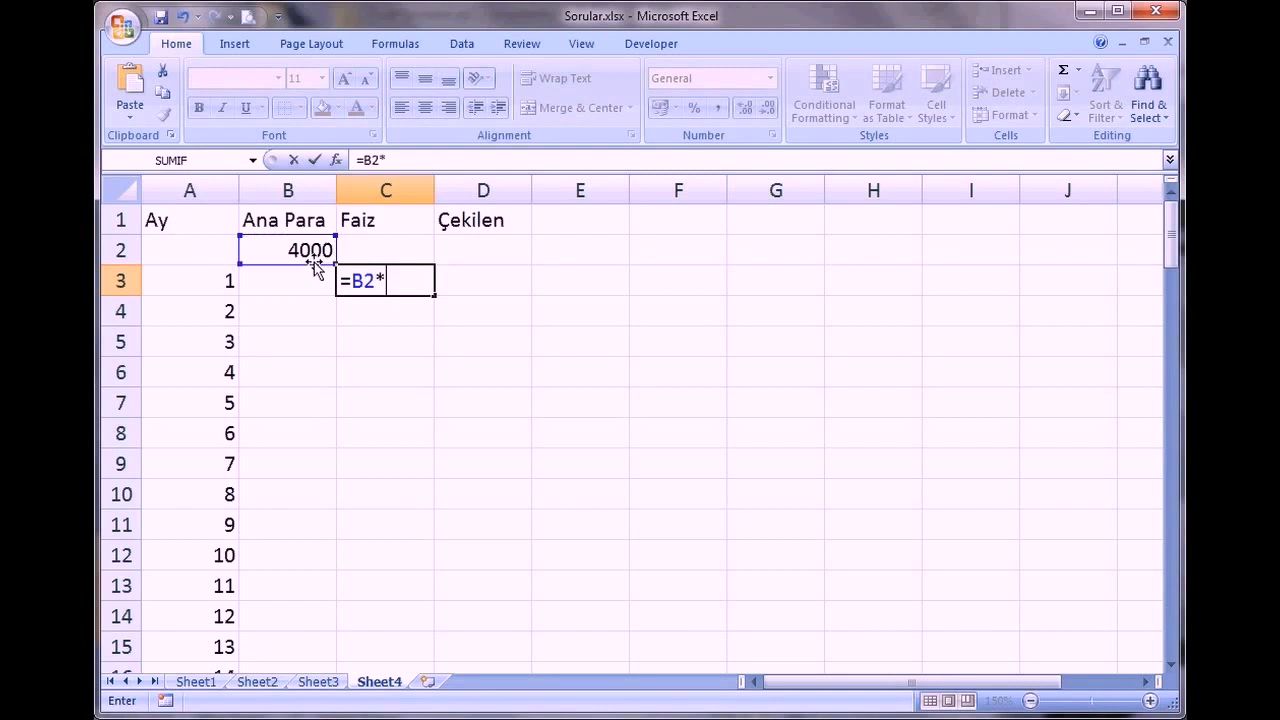
type("0,04")
key("Return")
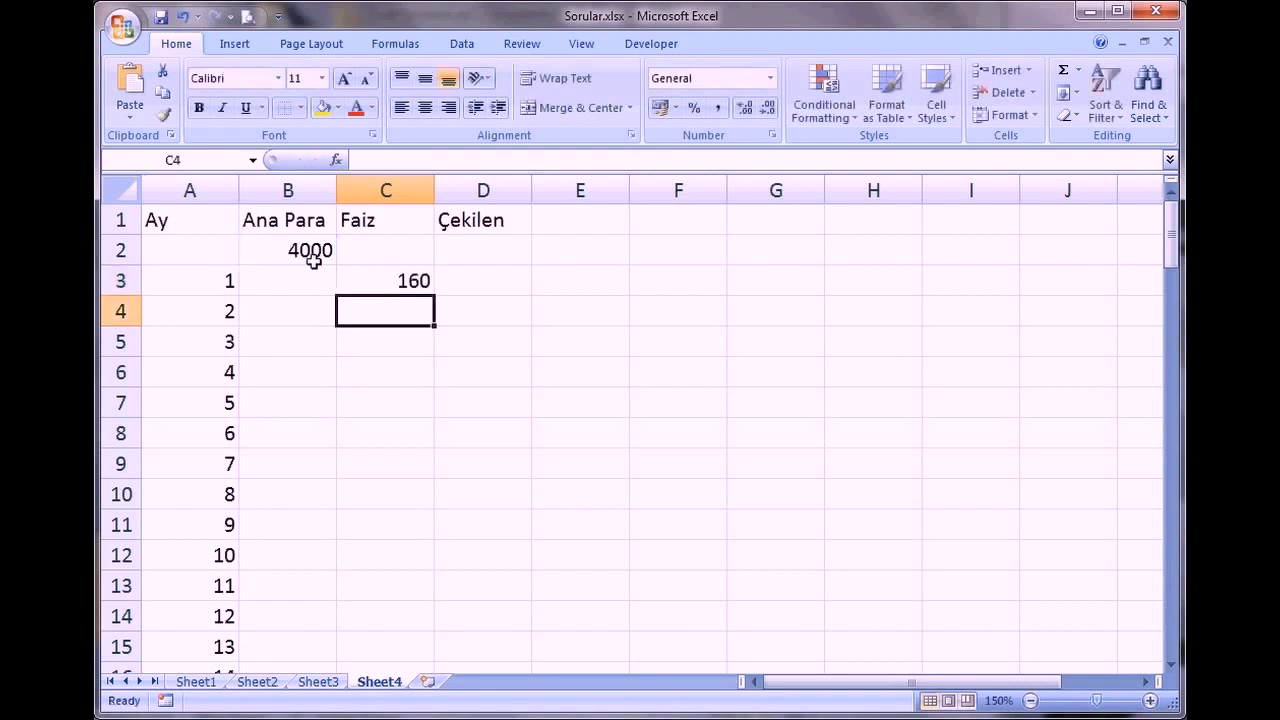
Enter 300 as the first month's Çekilen amount in D3
left_click(471, 283)
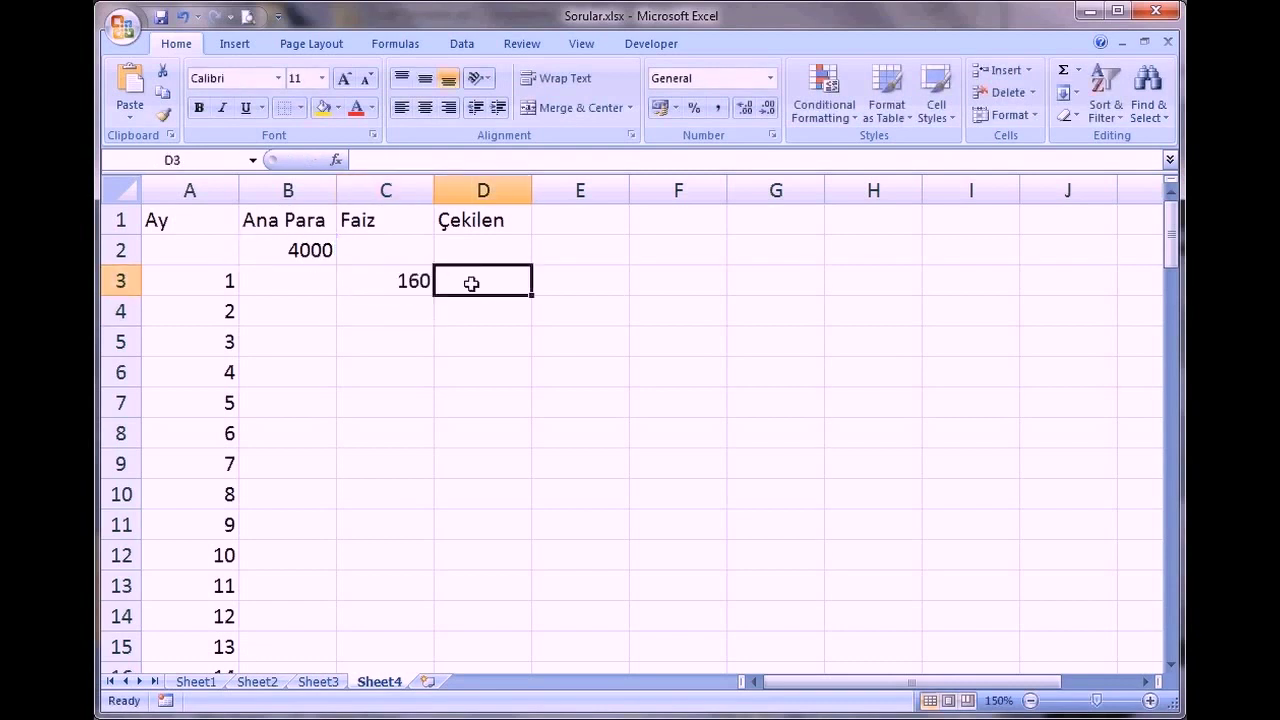
type("300")
key("Return")
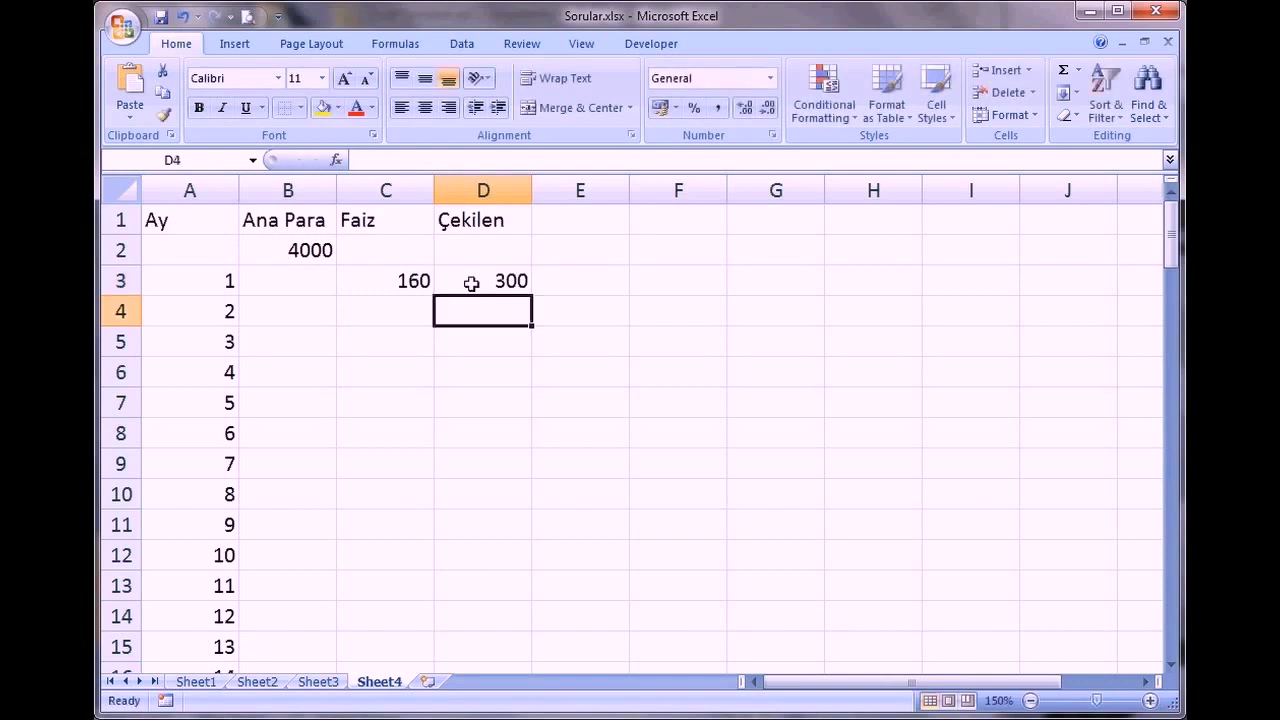
Calculate the first month's remaining Ana Para in B3 with the formula =B2+C3-D3
left_click(315, 280)
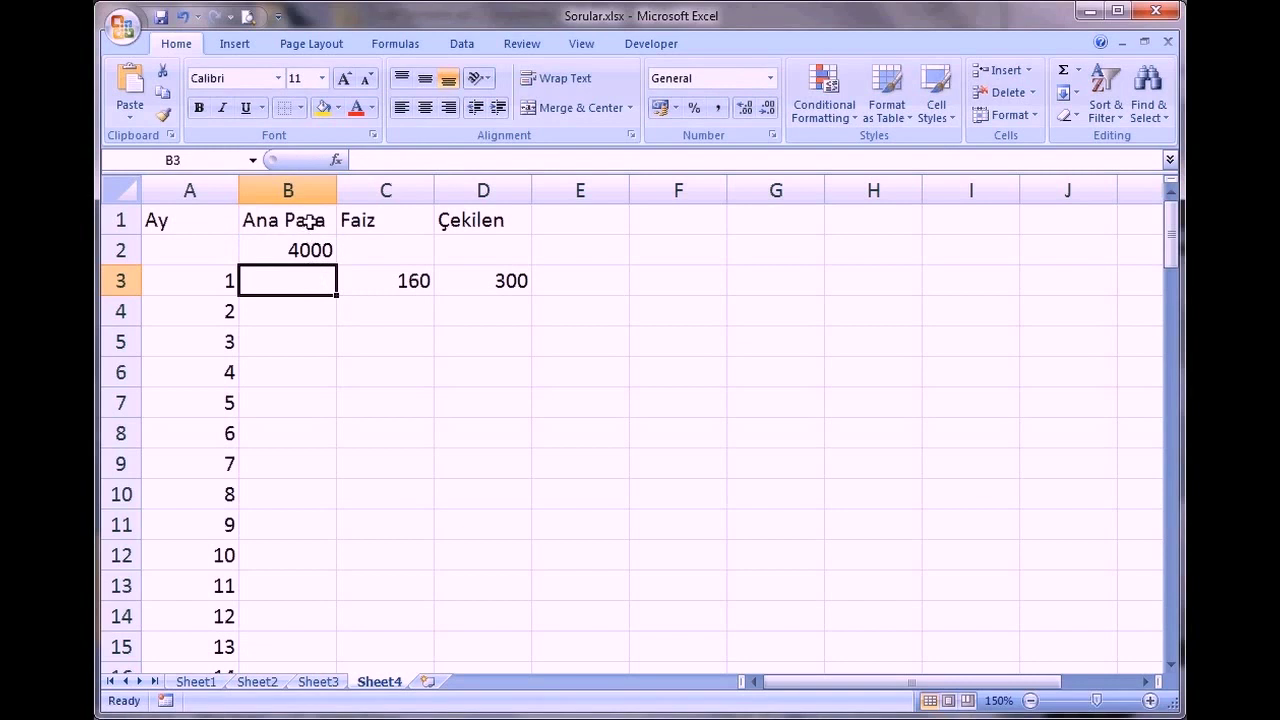
type("=")
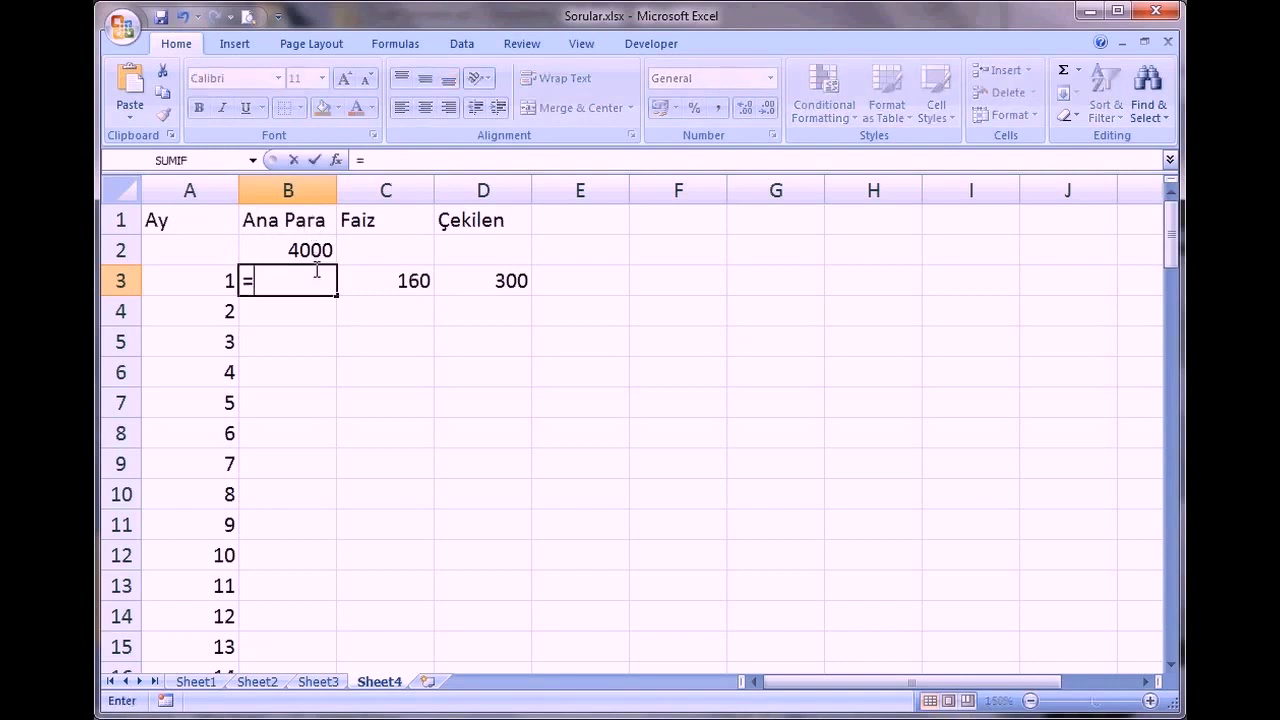
left_click(310, 250)
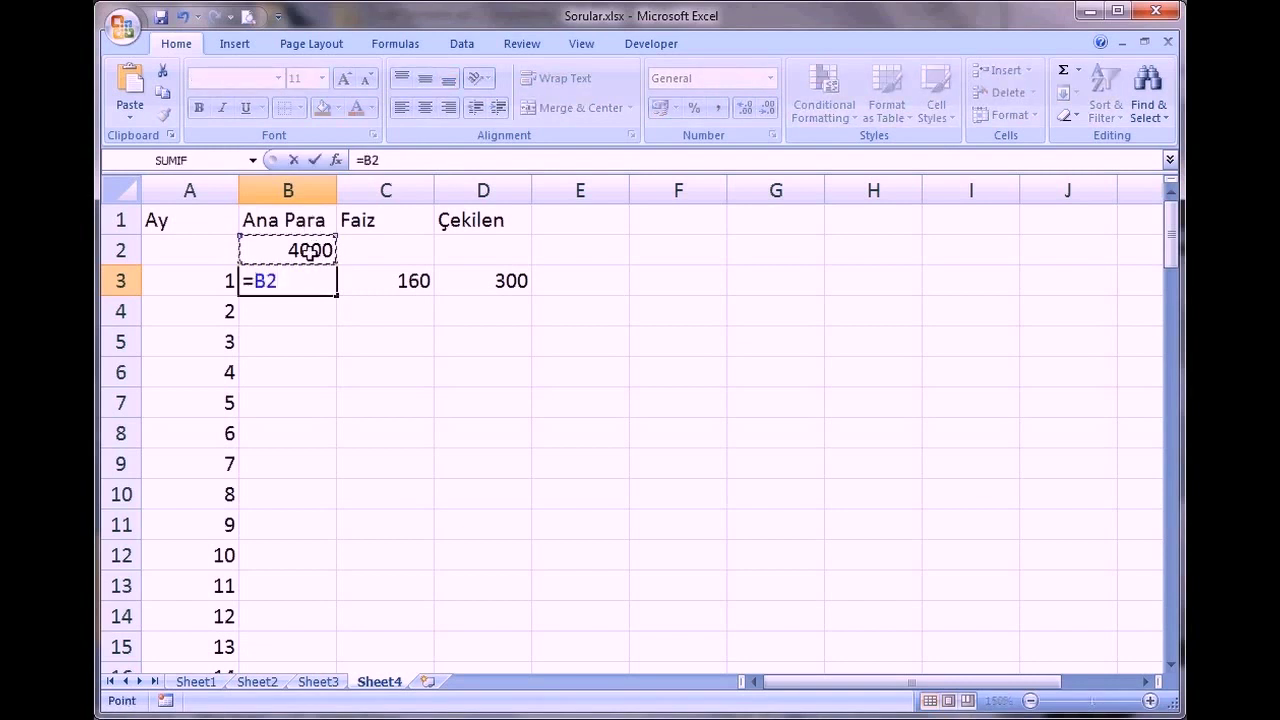
type("+")
left_click(403, 283)
type("-")
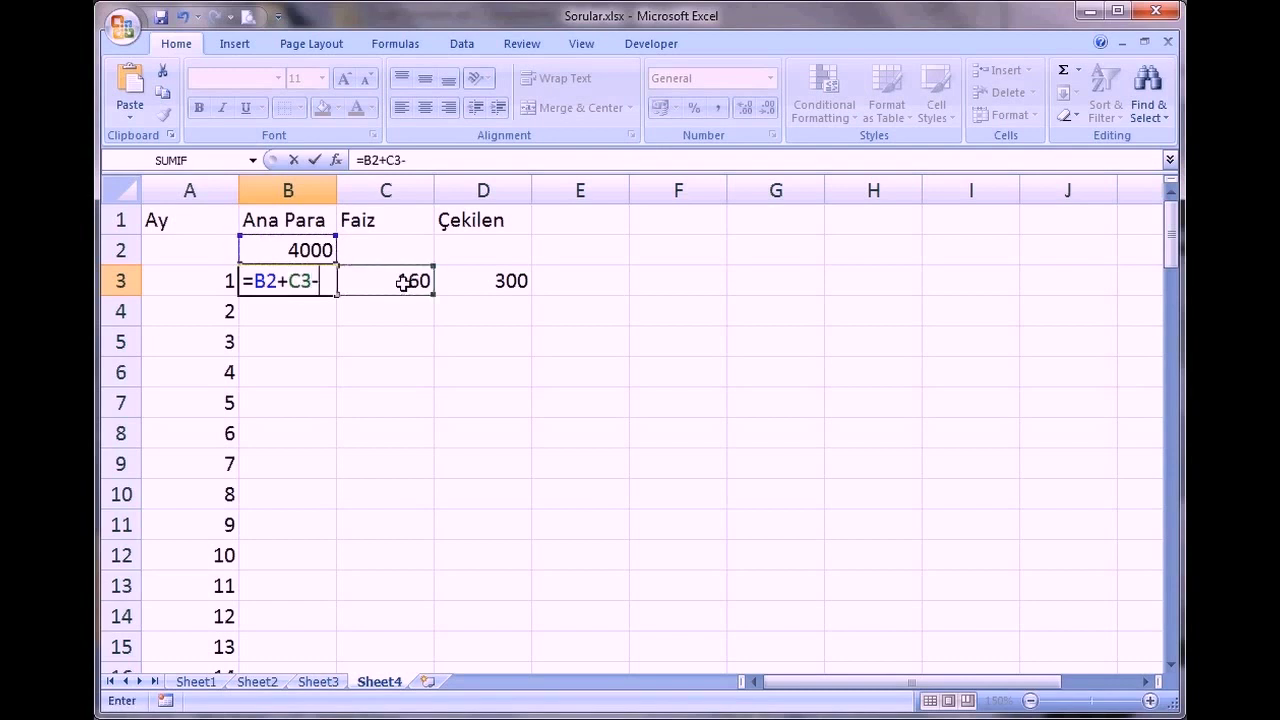
left_click(469, 283)
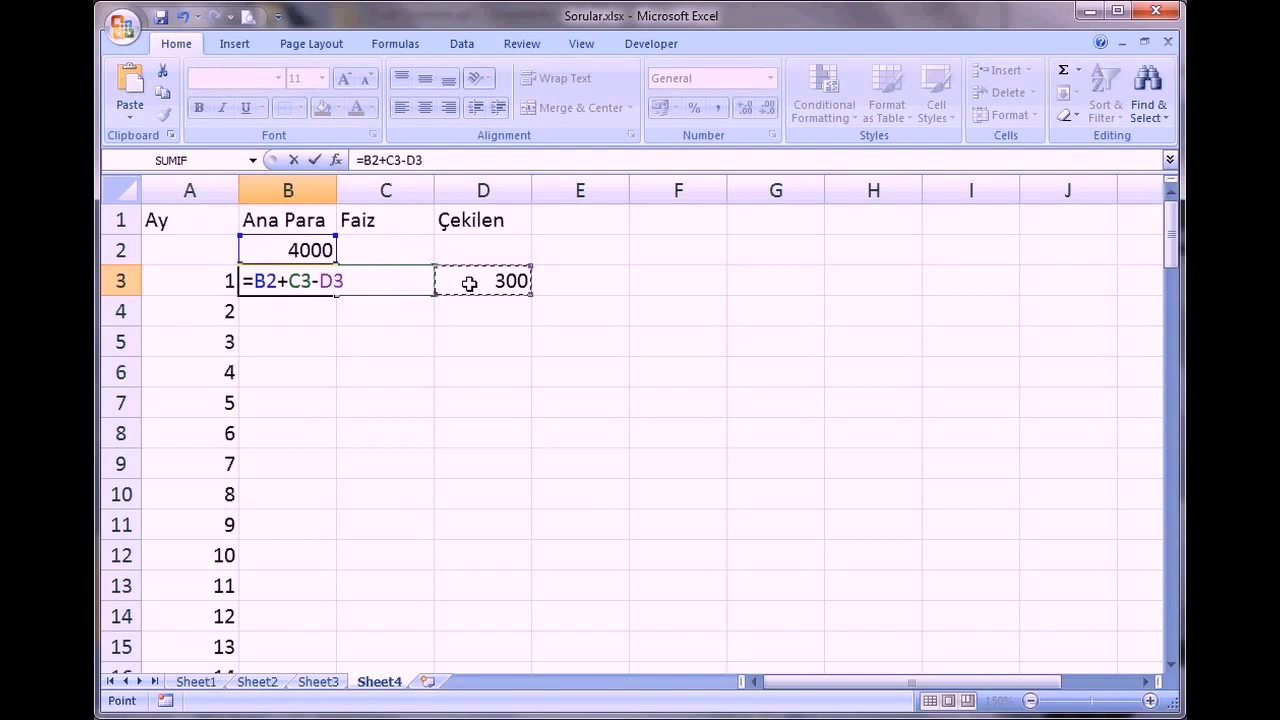
key("Return")
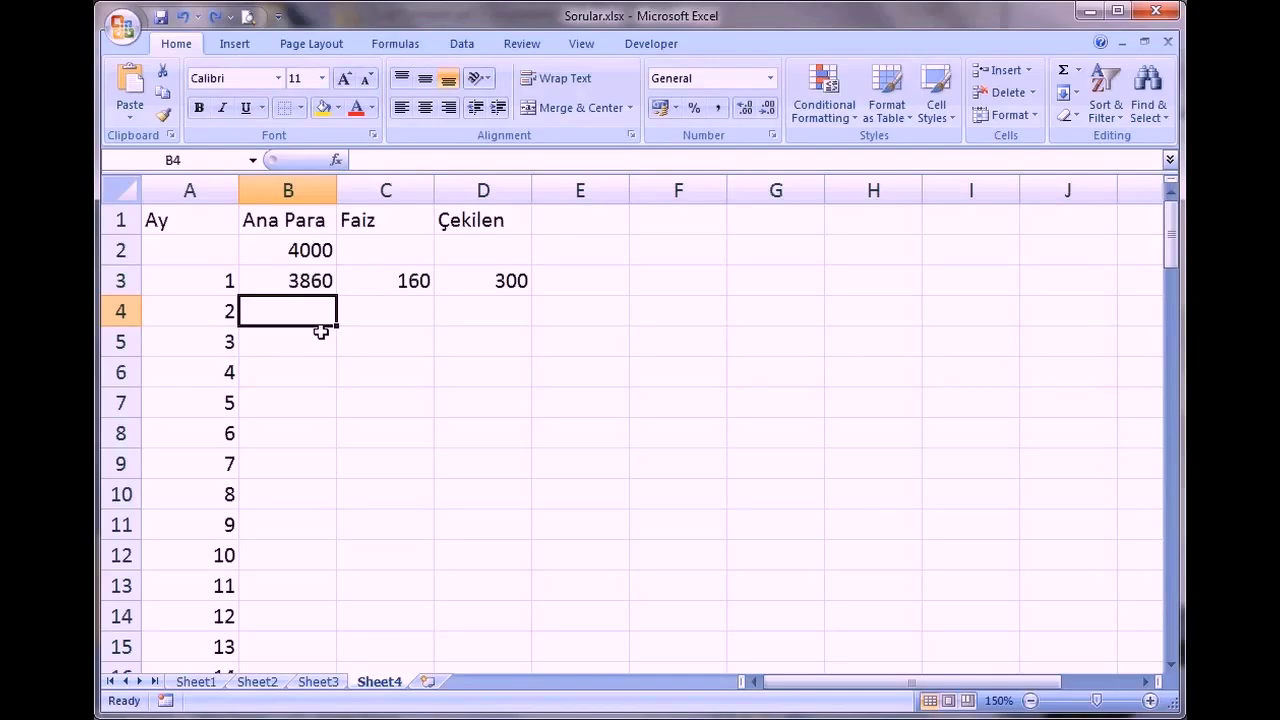
Fill the Ana Para and Faiz formulas and the 300 Çekilen amount from row 3 down to row 6
left_click_drag(318, 281, 429, 379)
left_click(505, 282)
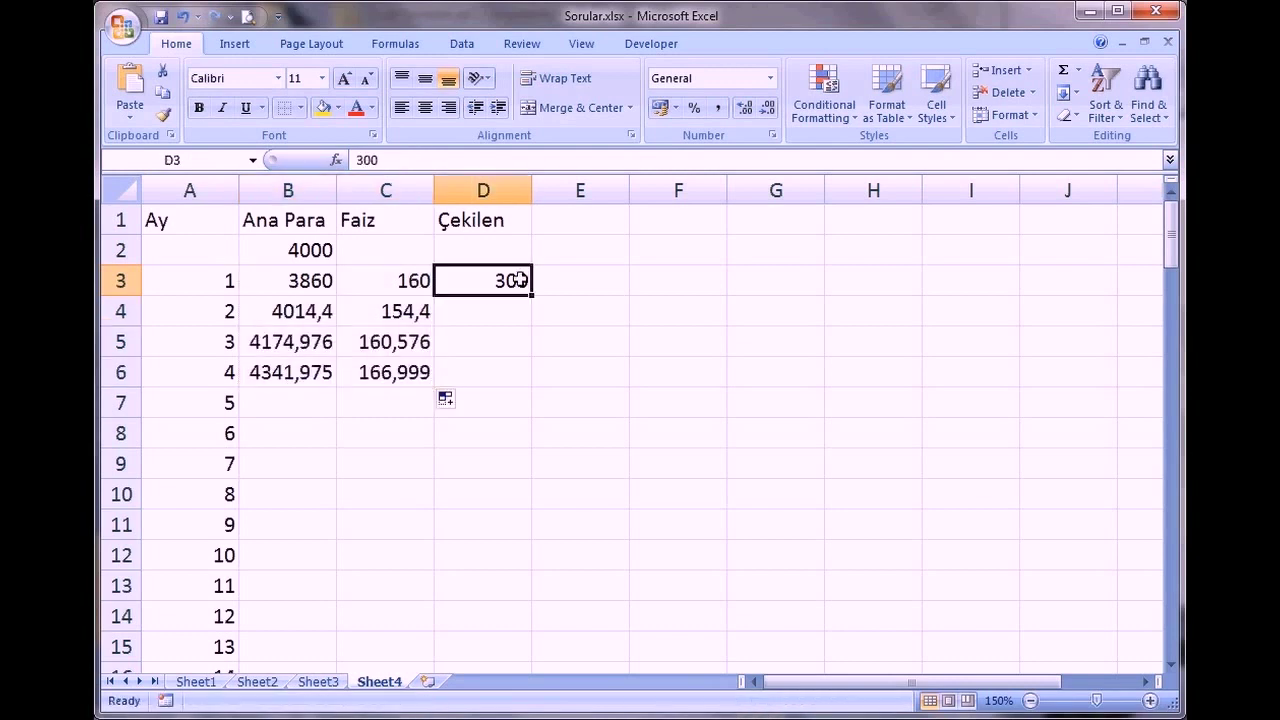
left_click_drag(535, 297, 529, 382)
left_click(305, 392)
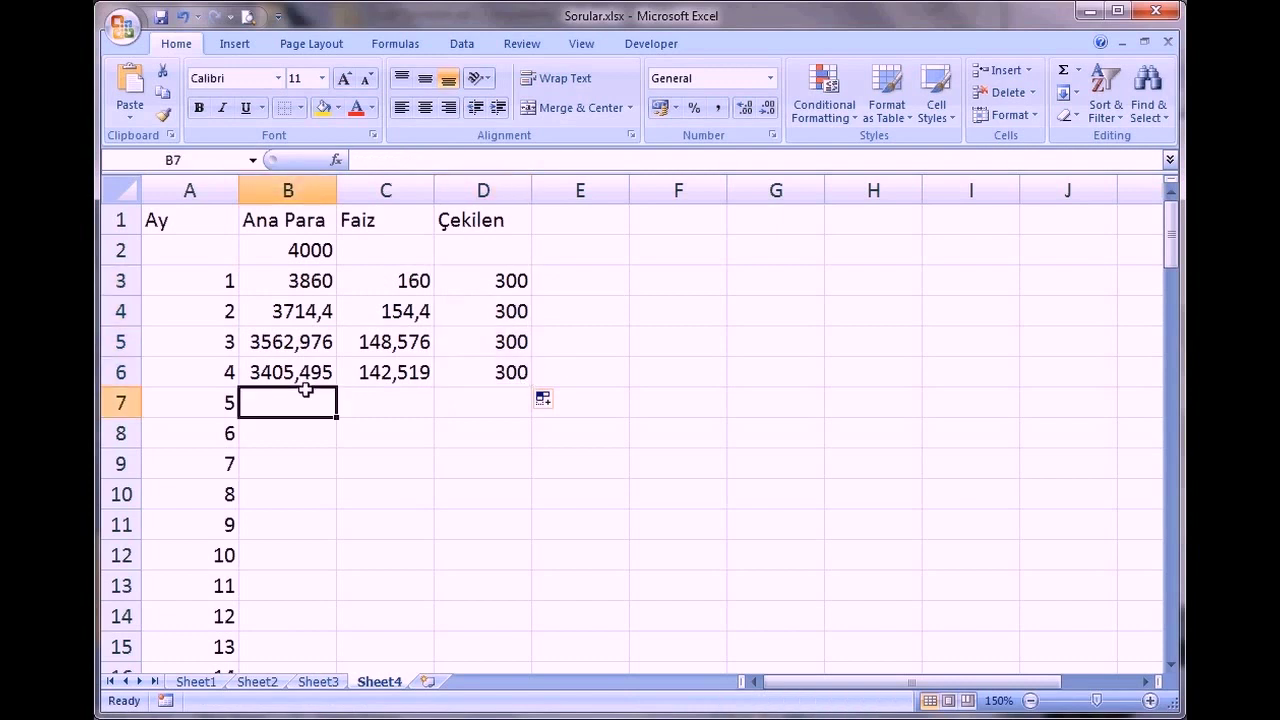
Extend the Ana Para and Faiz formulas and the 300 Çekilen amount from row 6 down to row 100
left_click_drag(305, 372, 392, 378)
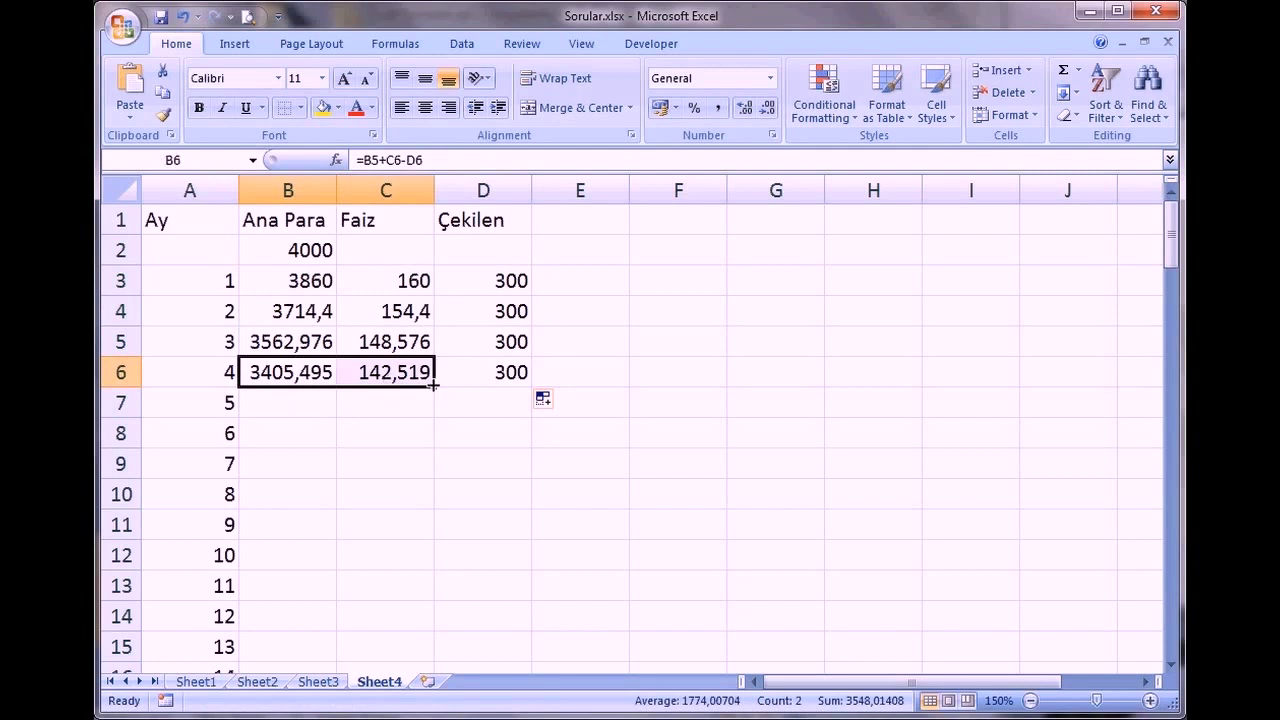
double_click(432, 385)
left_click(522, 372)
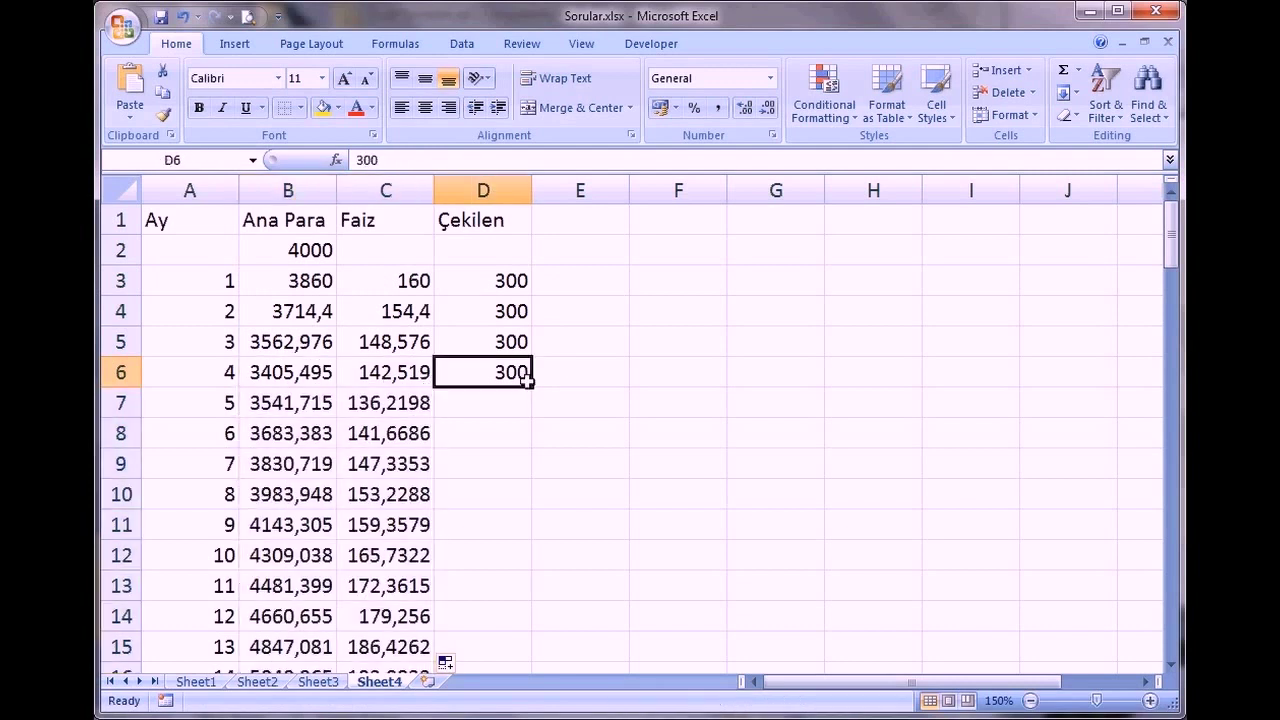
double_click(530, 386)
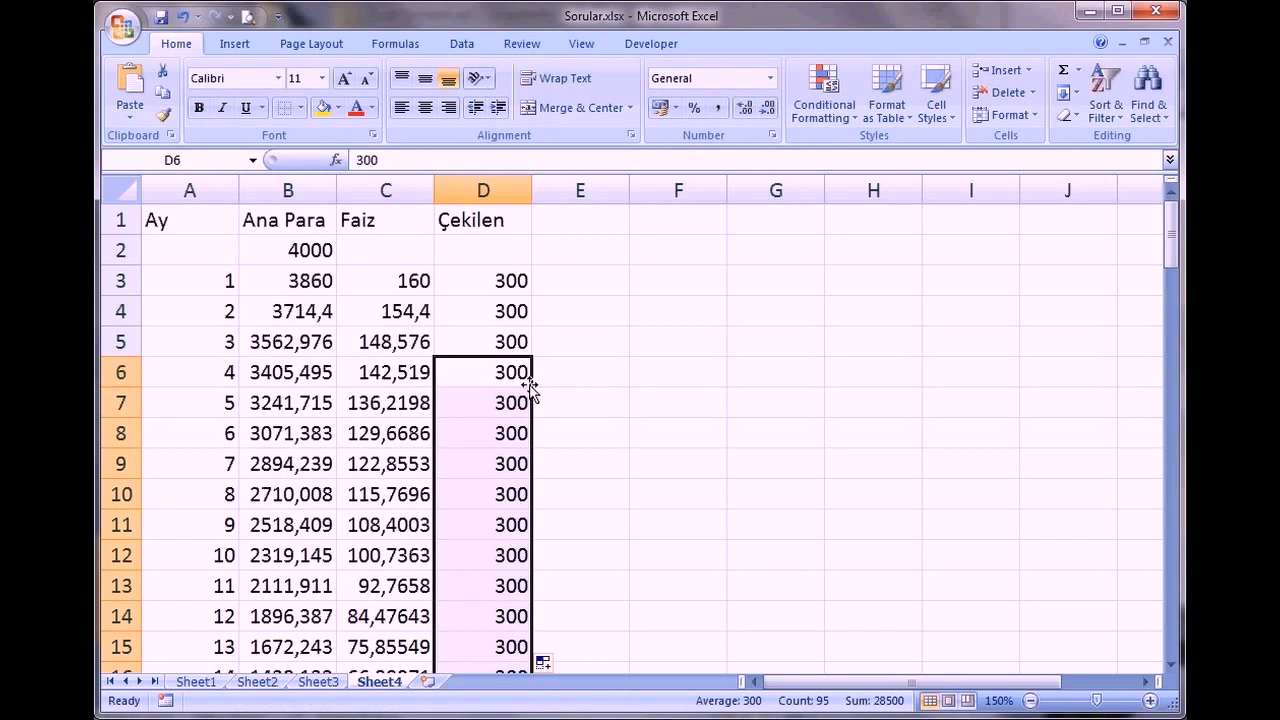
scroll(446, 435, "down", 5)
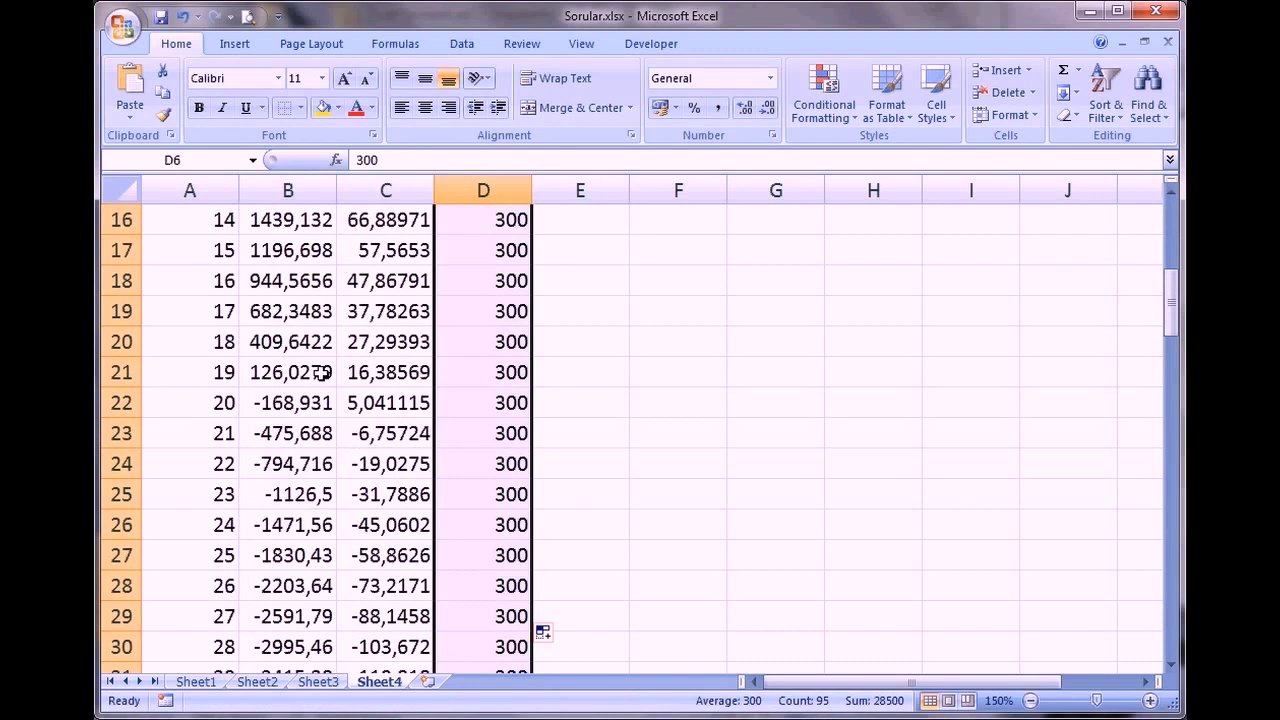
left_click(320, 372)
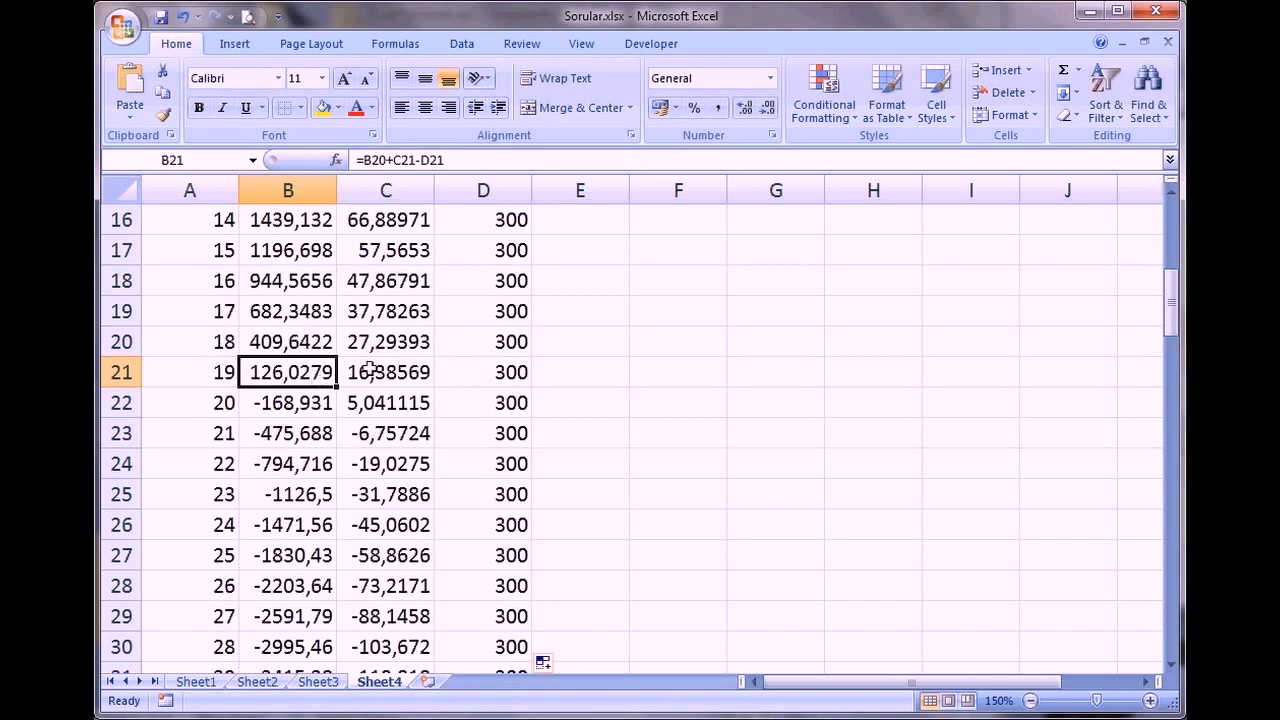
Count the months with at least 300 of Ana Para in F2 using =COUNTIF(B3:B100;">=300")
scroll(505, 380, "up", 5)
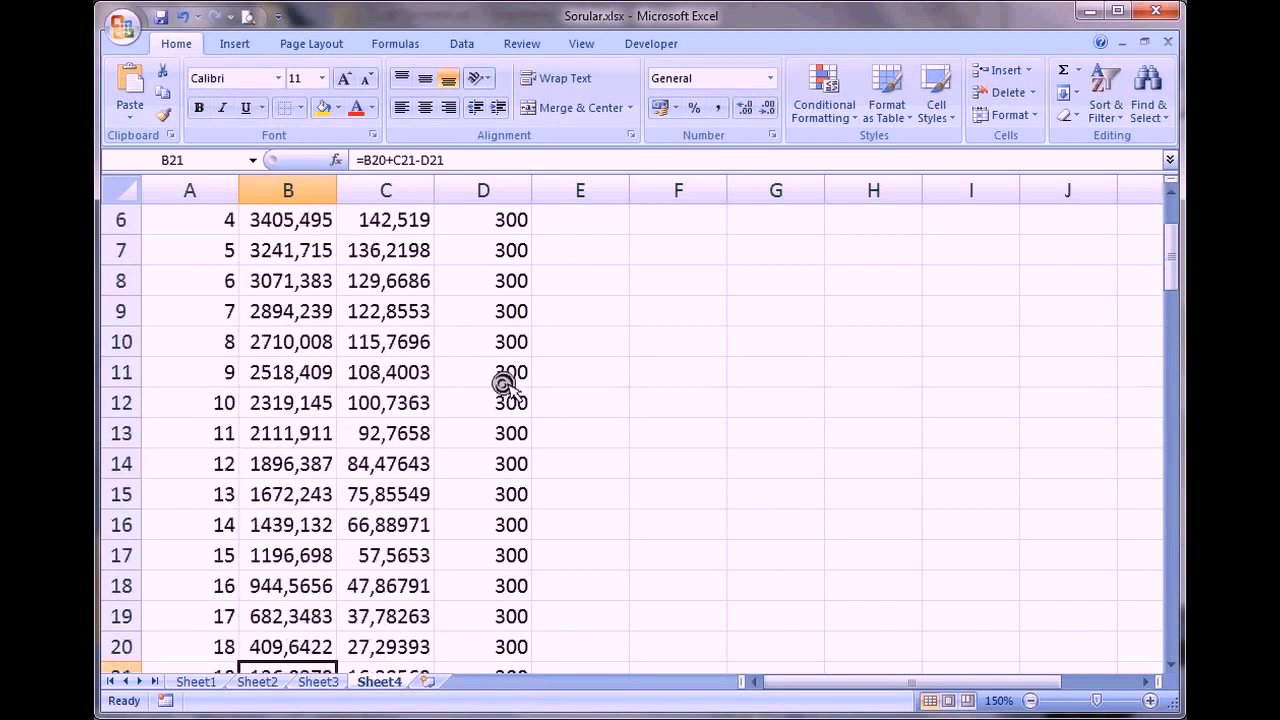
left_click(694, 251)
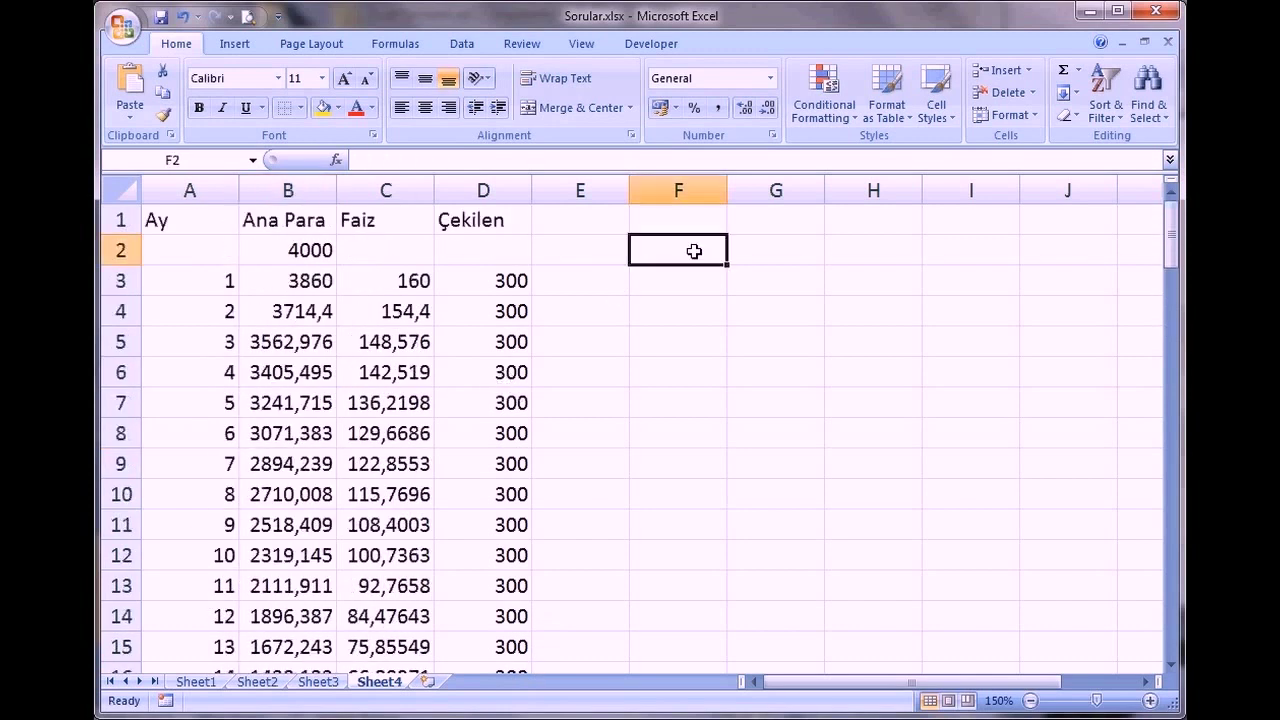
type("=coun")
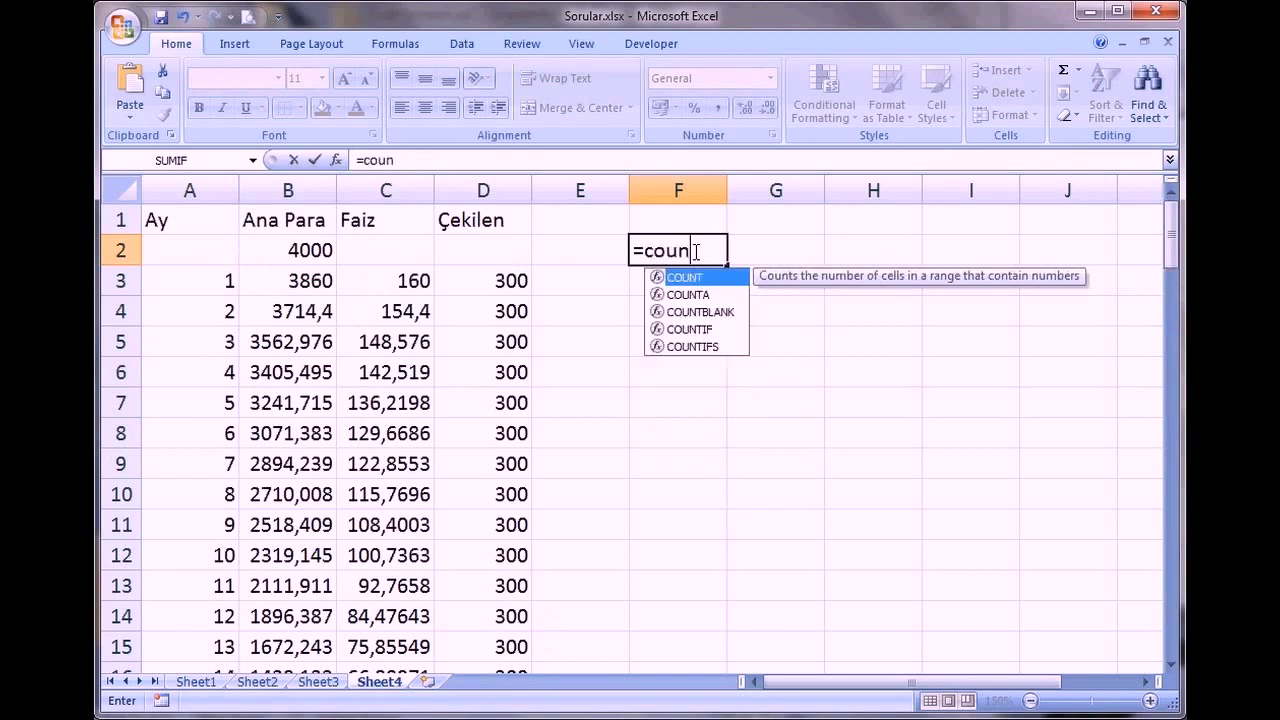
double_click(701, 329)
left_click_drag(300, 284, 302, 618)
left_click_drag(1170, 618, 1160, 220)
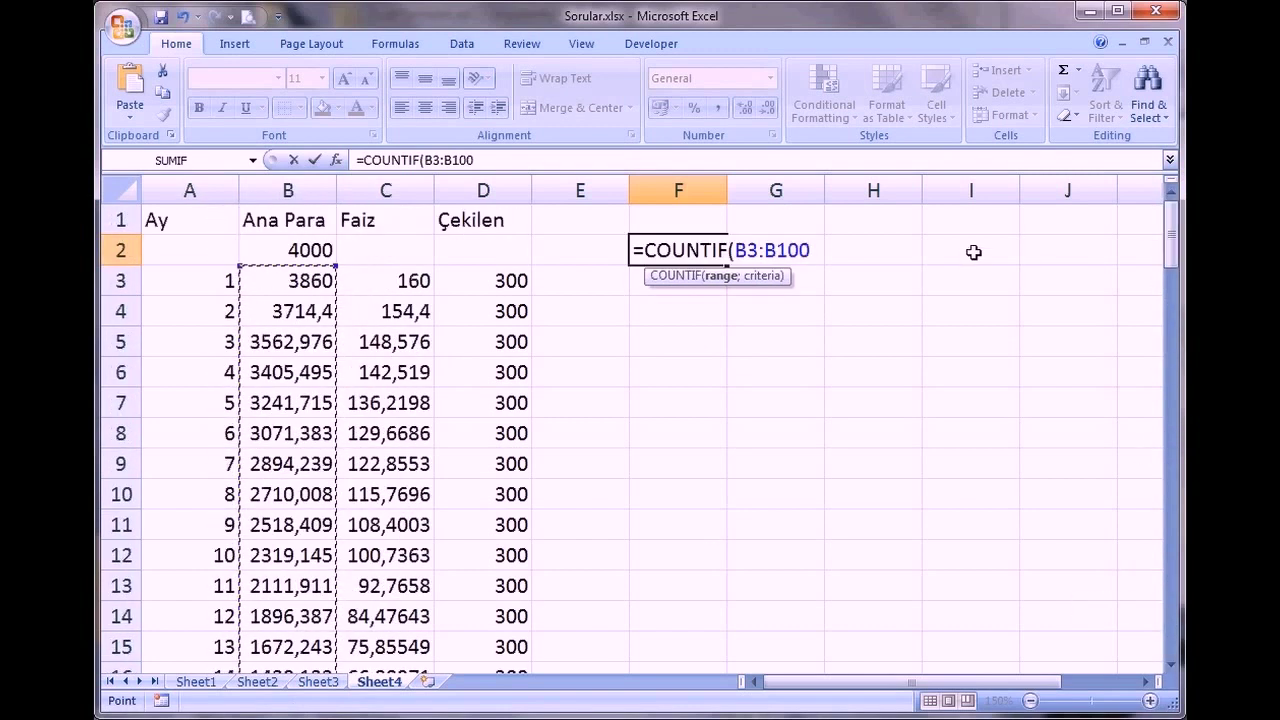
type(";\"")
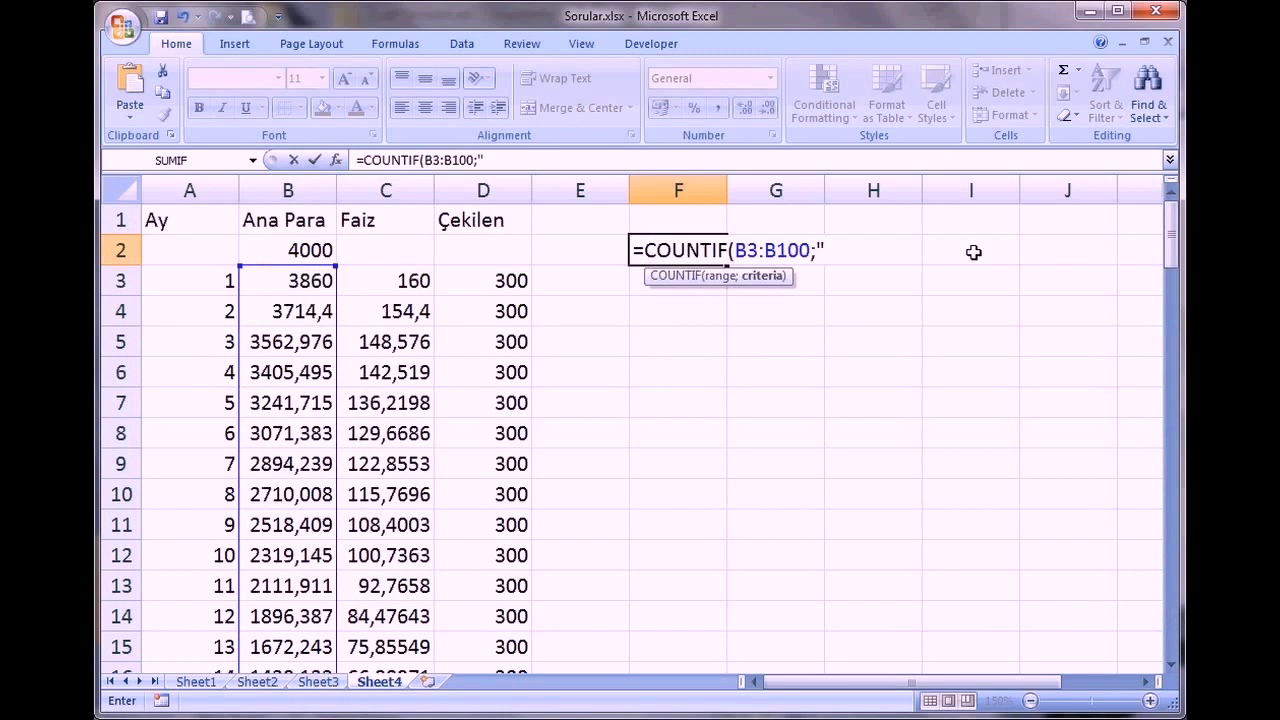
type(">=3001")
key("BackSpace")
type("\")")
key("Return")
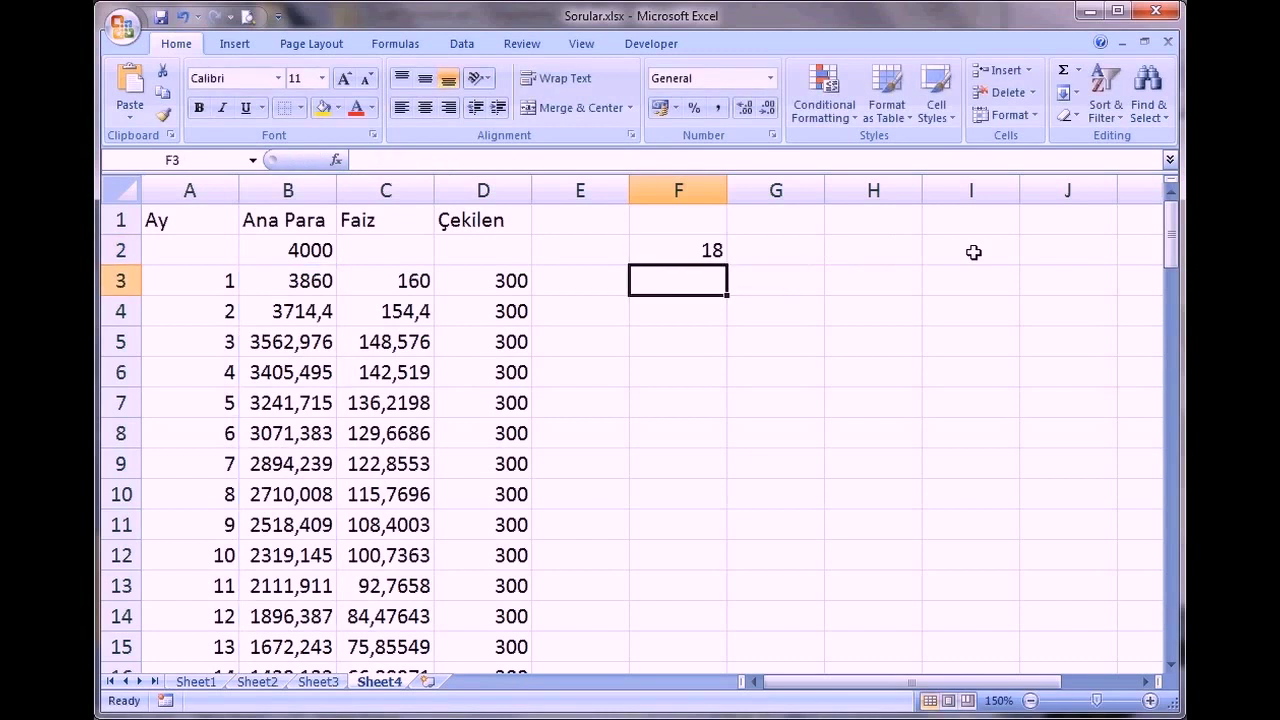
Add one to the month count by changing F2's formula to =1+COUNTIF(B3:B100;">=300")
double_click(724, 251)
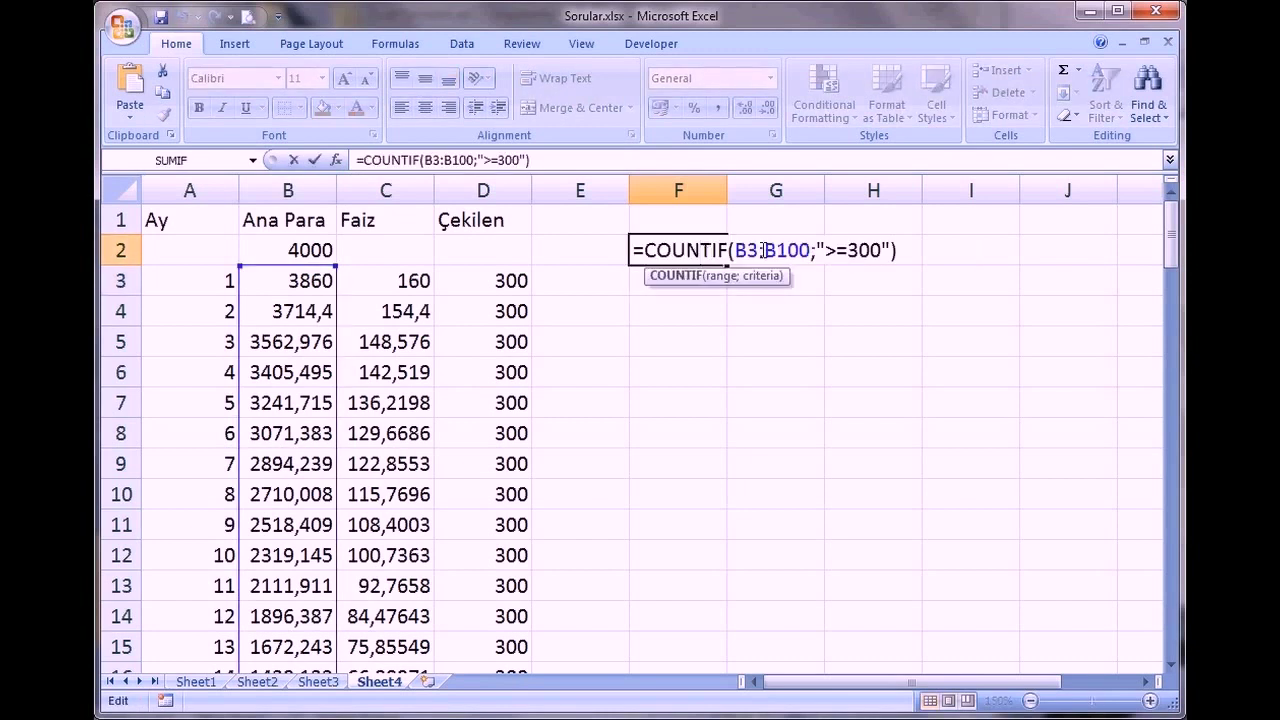
left_click(637, 249)
type("1+")
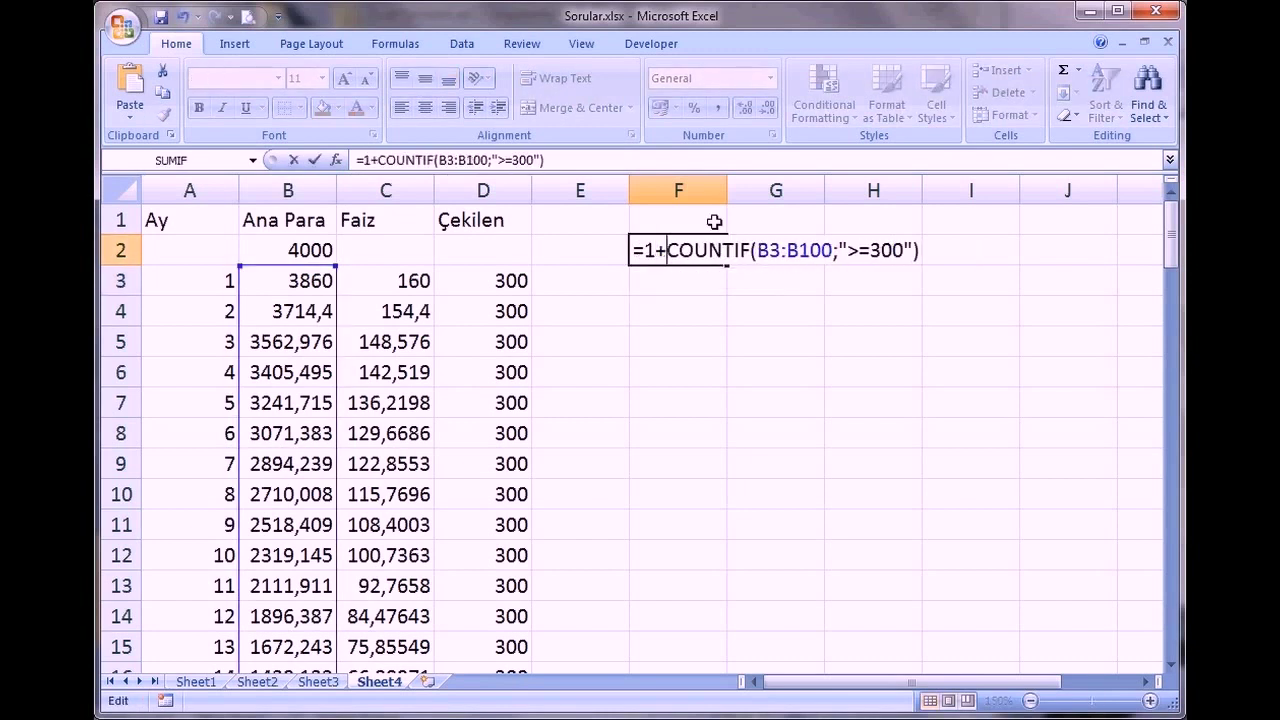
key("Return")
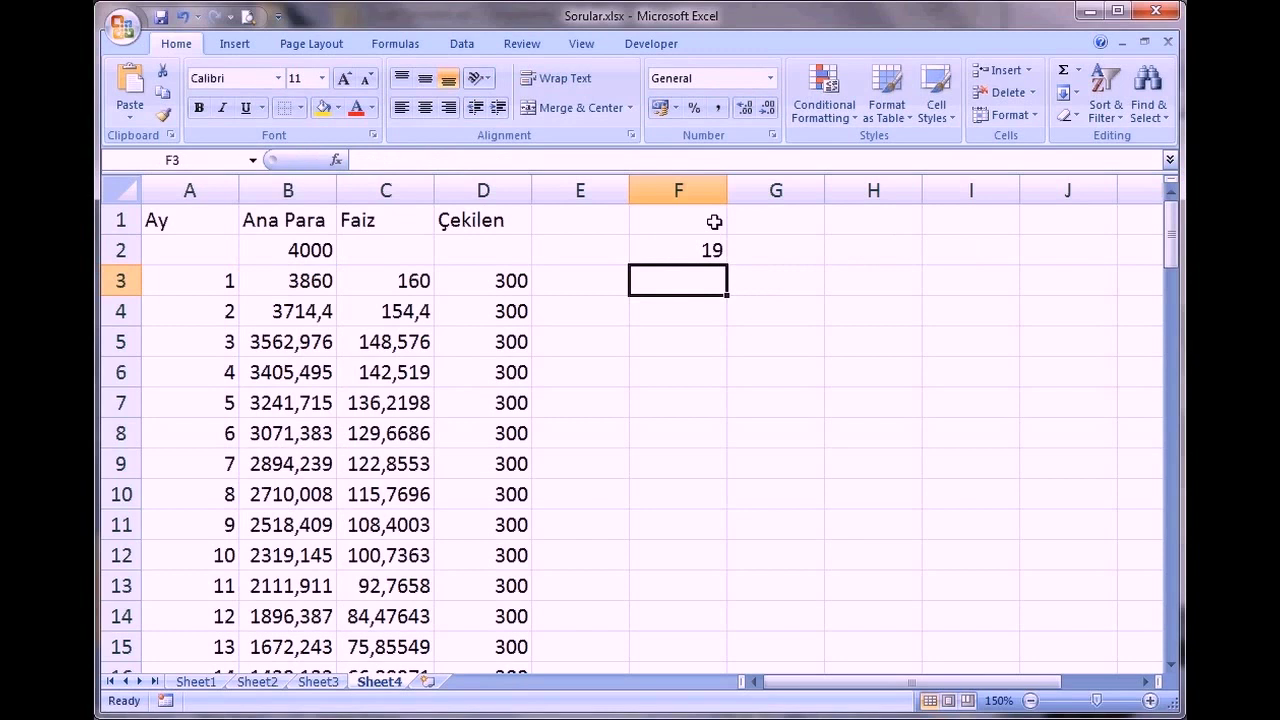
Calculate the total amount withdrawn in F3 with the formula =F2*300
type("=")
left_click(700, 249)
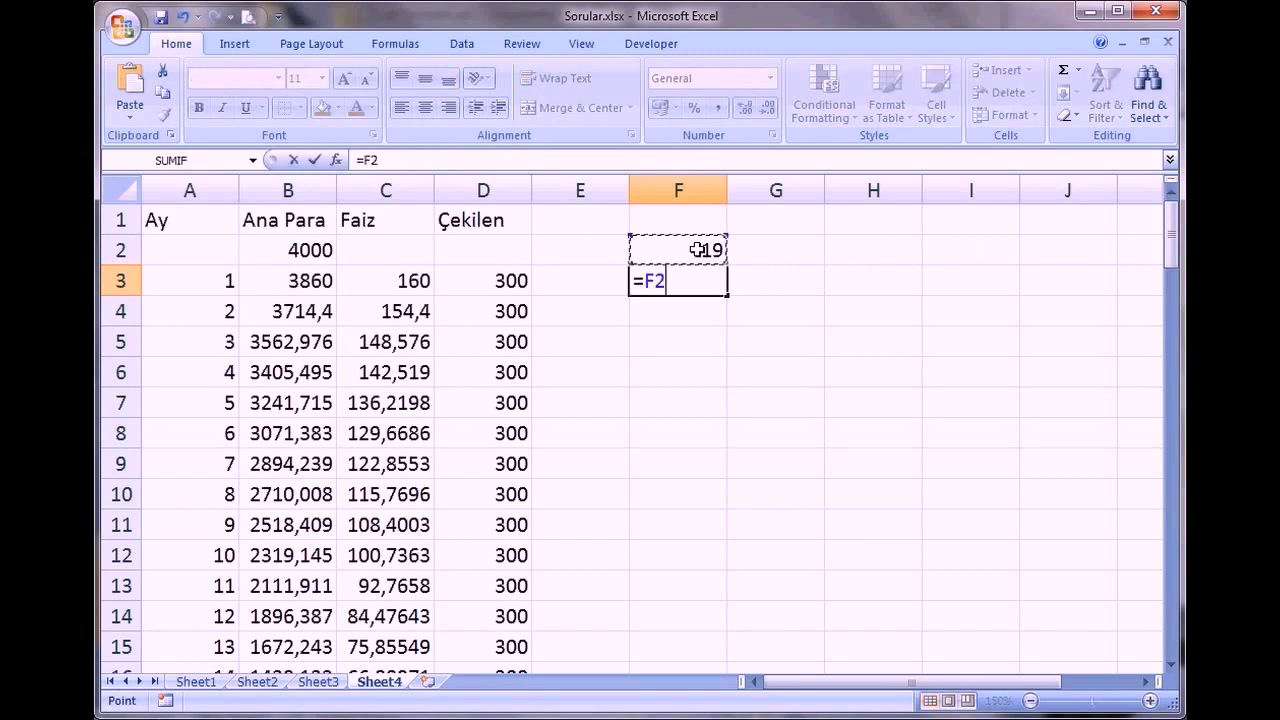
type("*300")
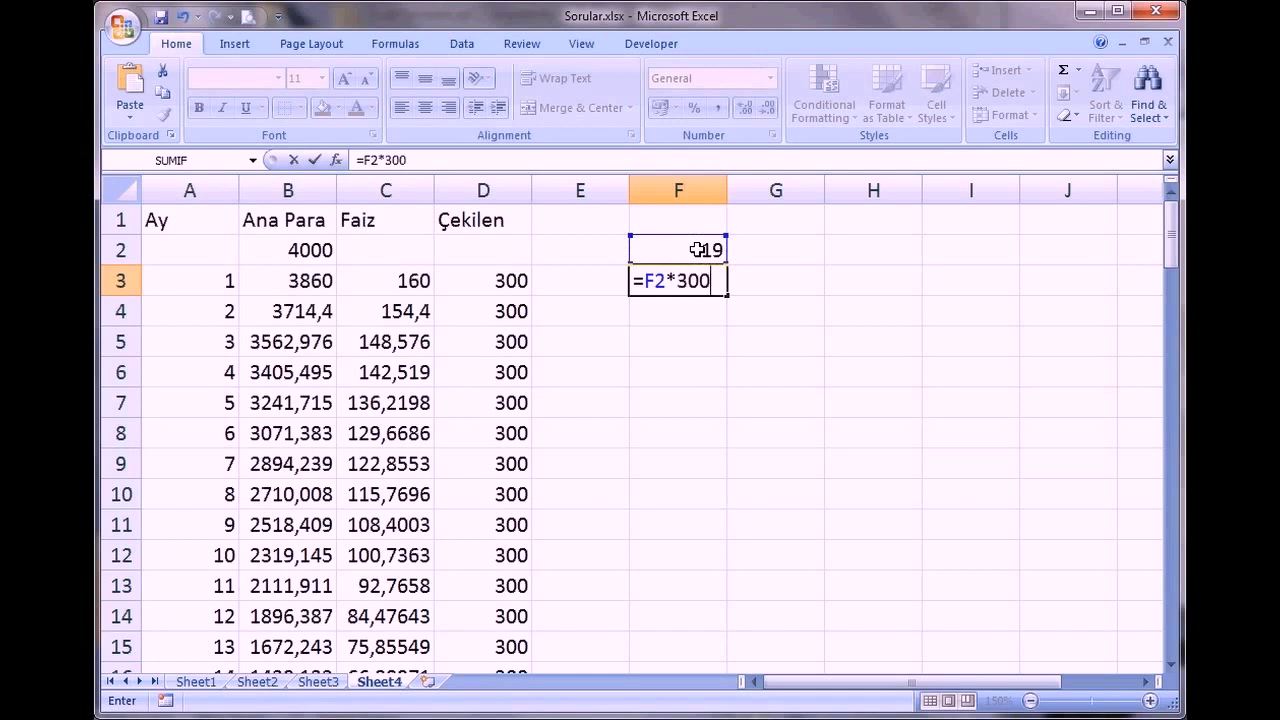
key("Return")
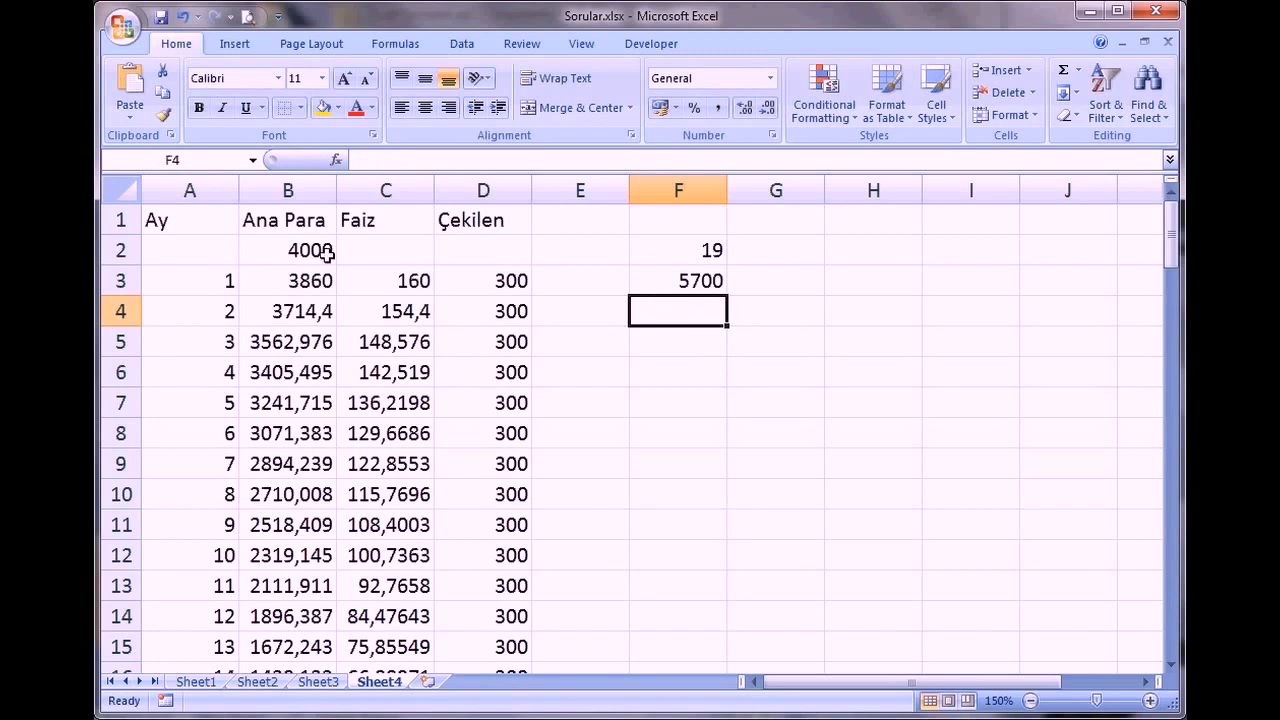
Change the starting Ana Para amount in B2 to 5000
left_click(298, 251)
double_click(298, 251)
left_click_drag(298, 251, 290, 251)
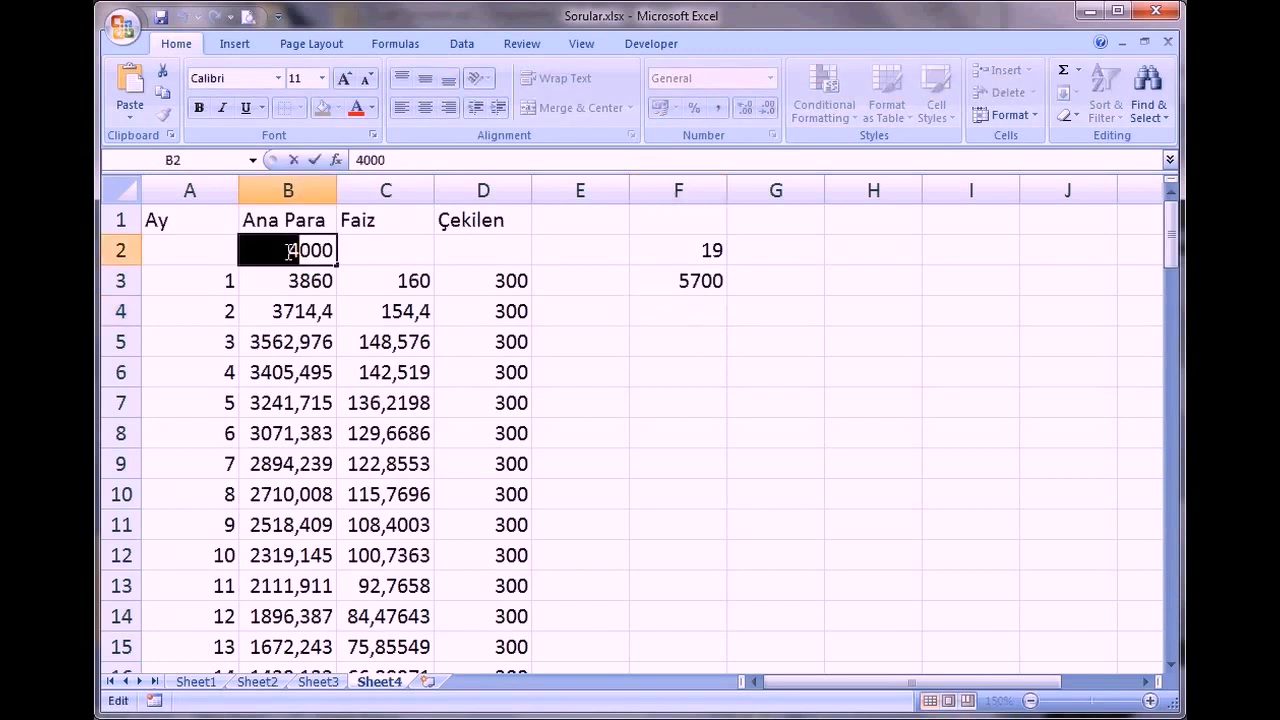
type("5")
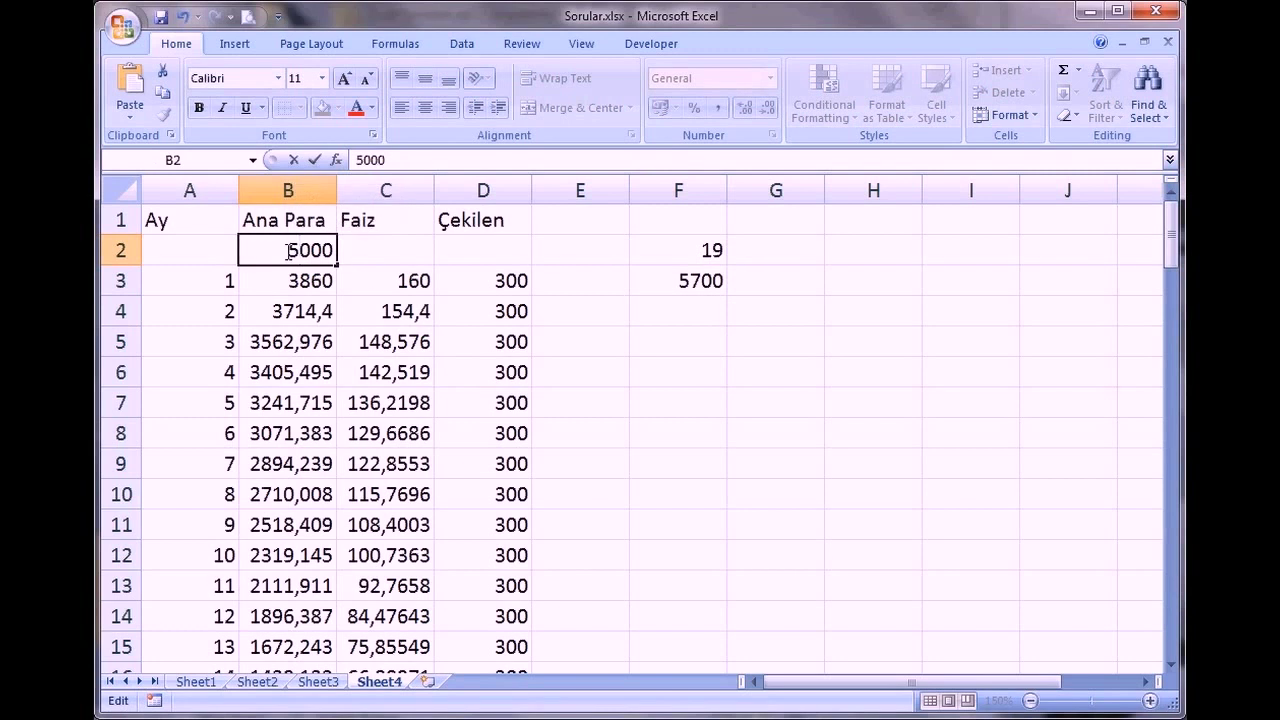
left_click(398, 281)
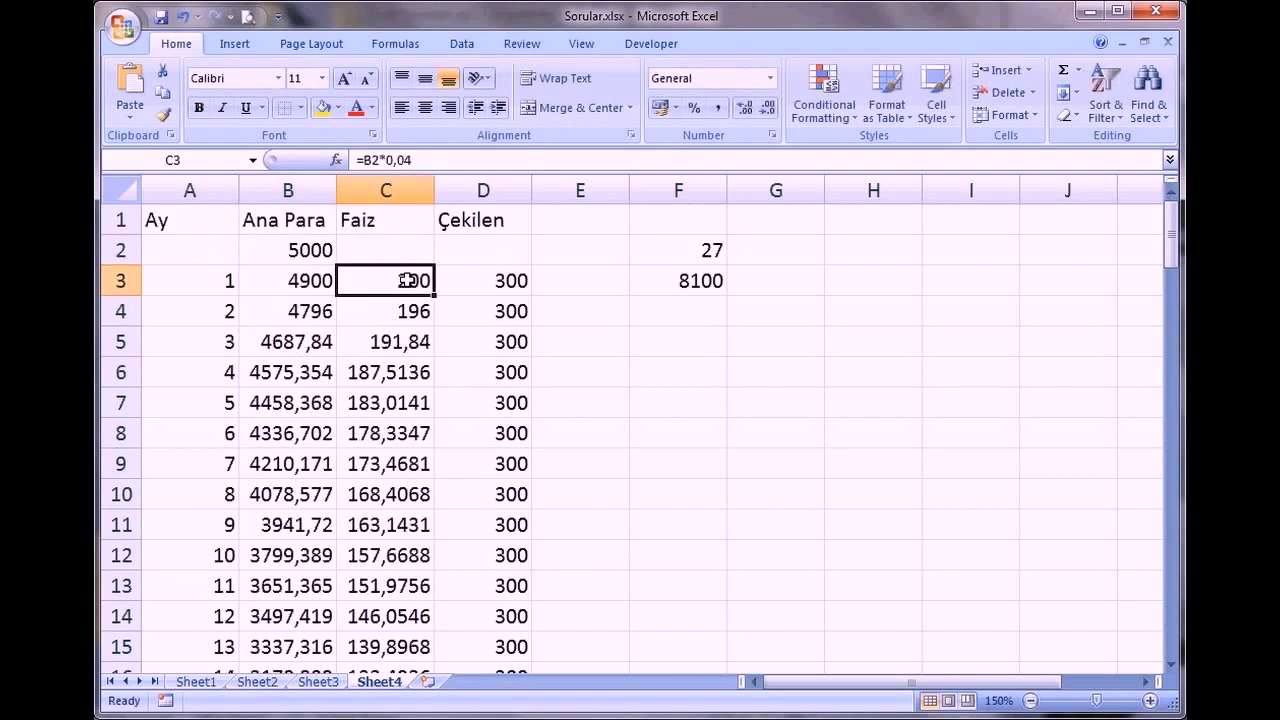
Inspect the interest rate in C3's formula, the withdrawal amount in D3 and the counting formula in F2
double_click(405, 281)
left_click_drag(407, 281, 420, 281)
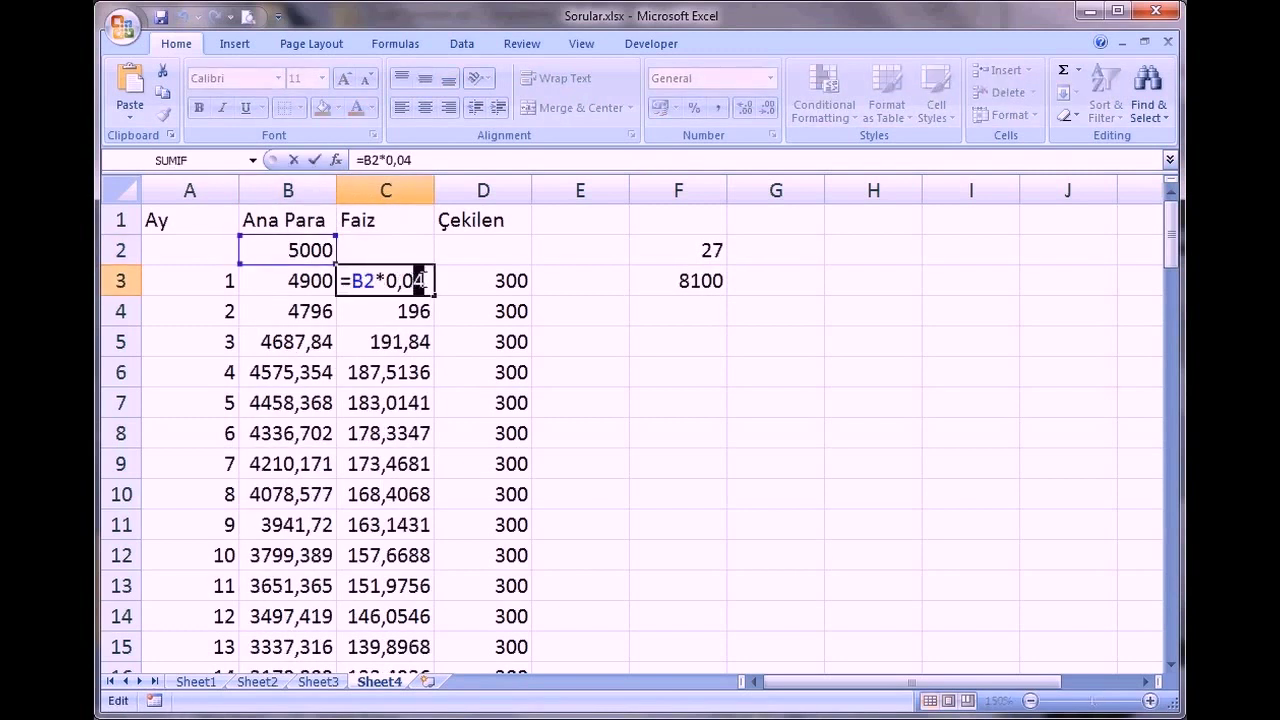
left_click(480, 279)
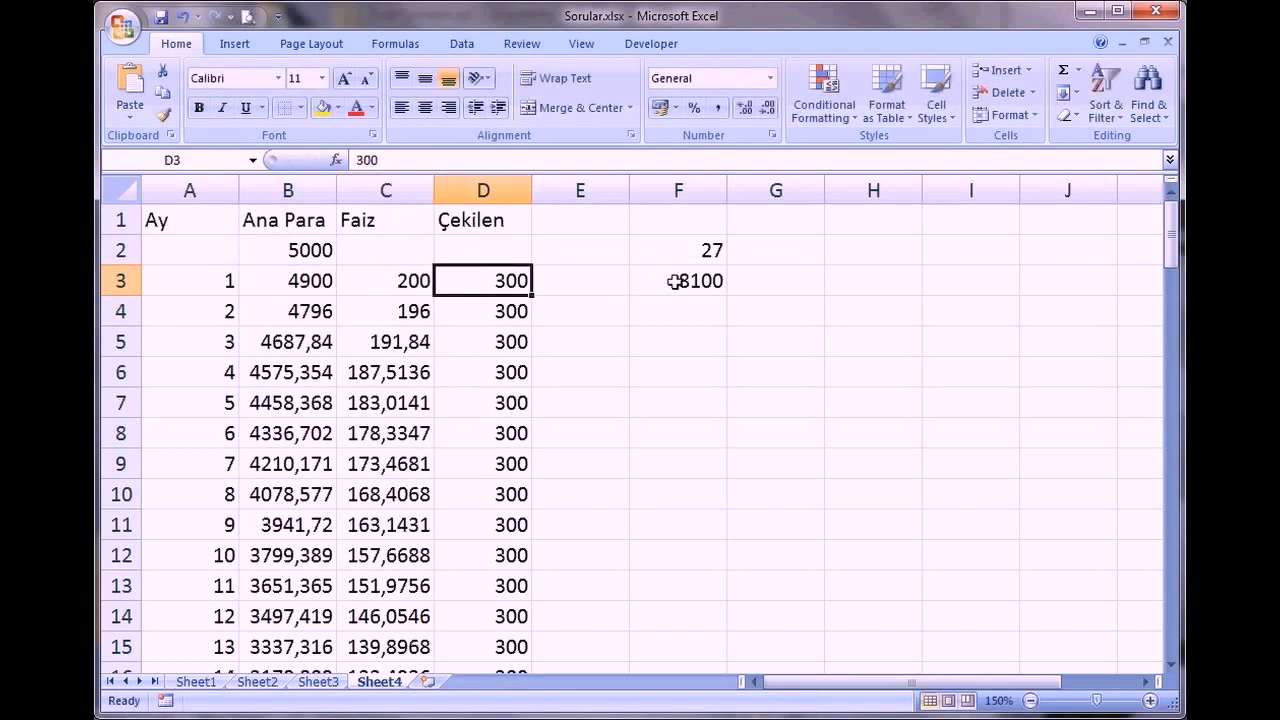
left_click(689, 251)
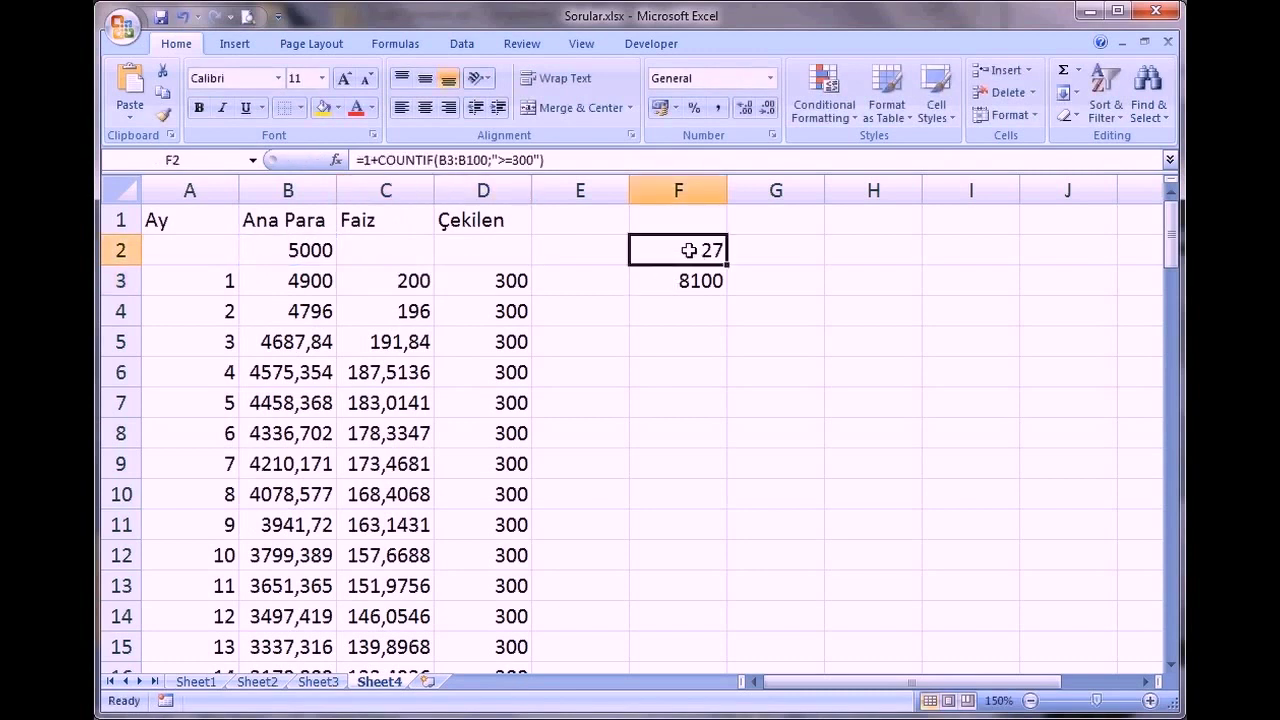